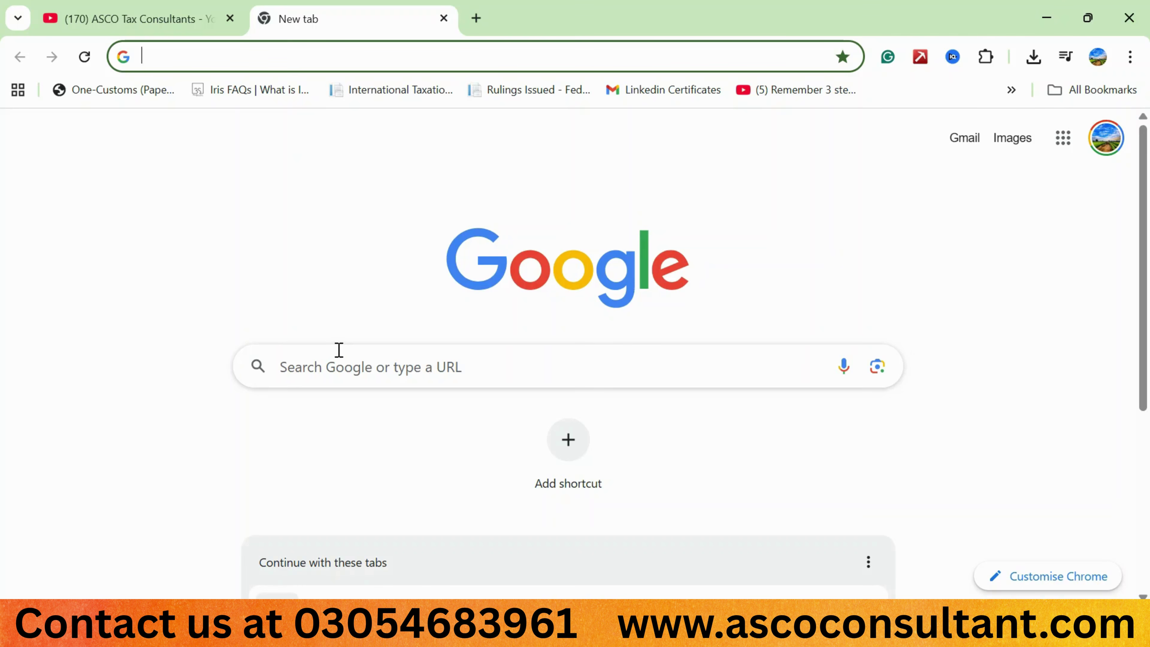
Search Google for 'iris fbr' to find the IRIS 2.0 login page.
left_click(339, 349)
type("iris fbr")
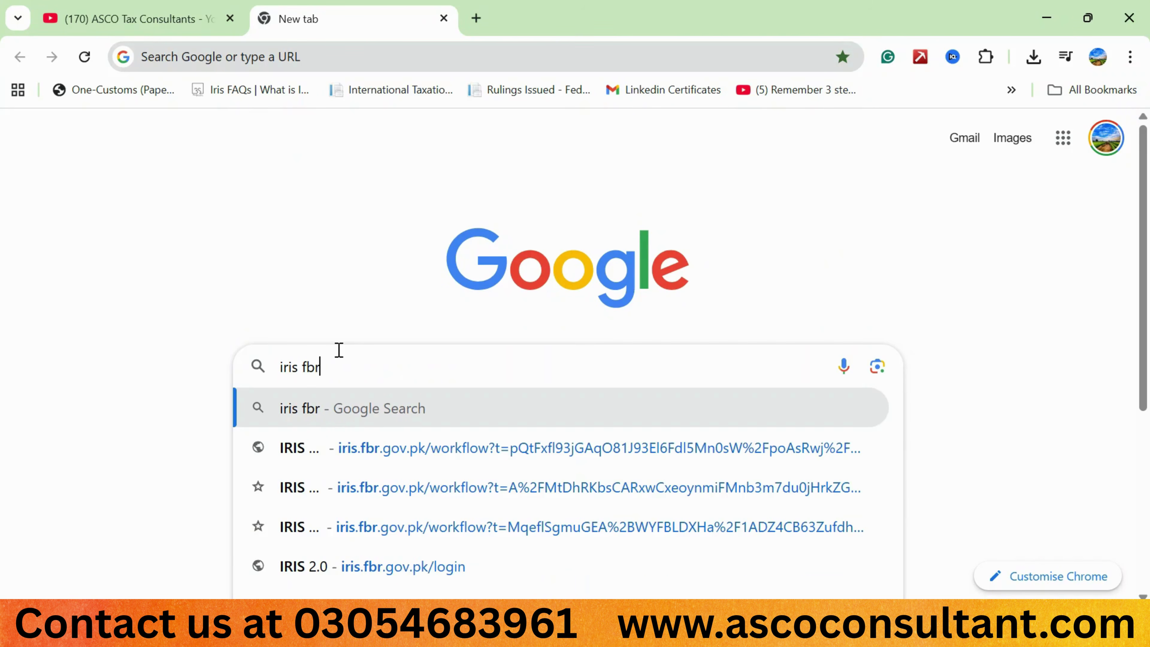
key("Return")
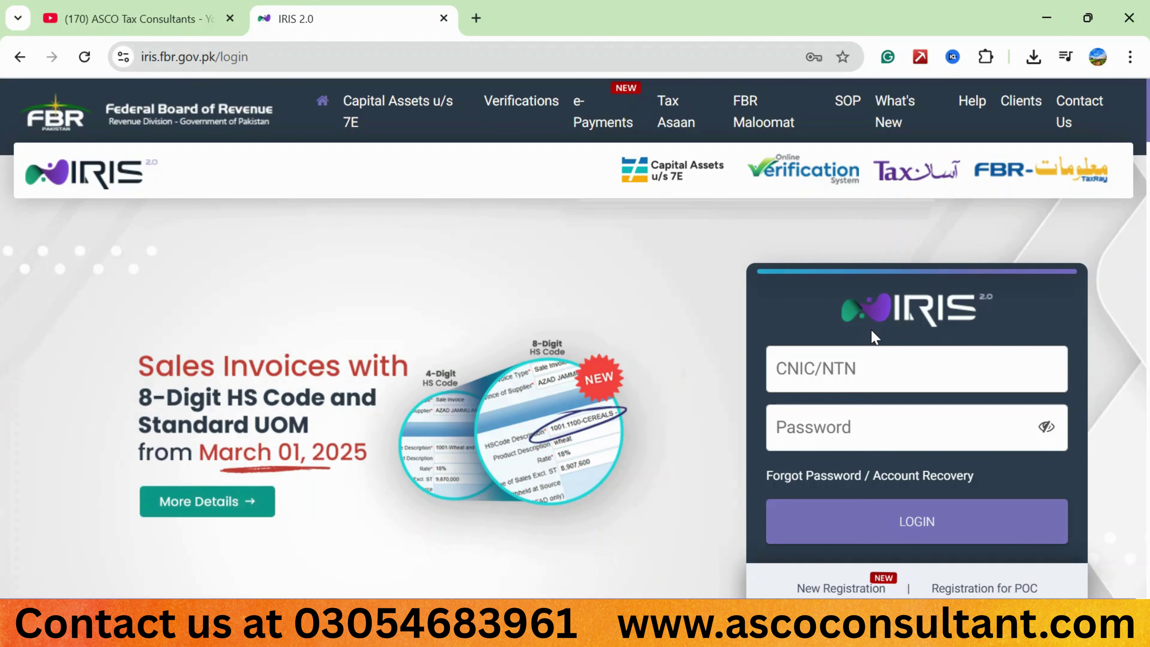
Log in to IRIS 2.0 with the taxpayer's CNIC/NTN and password.
scroll(873, 337, "down", 1)
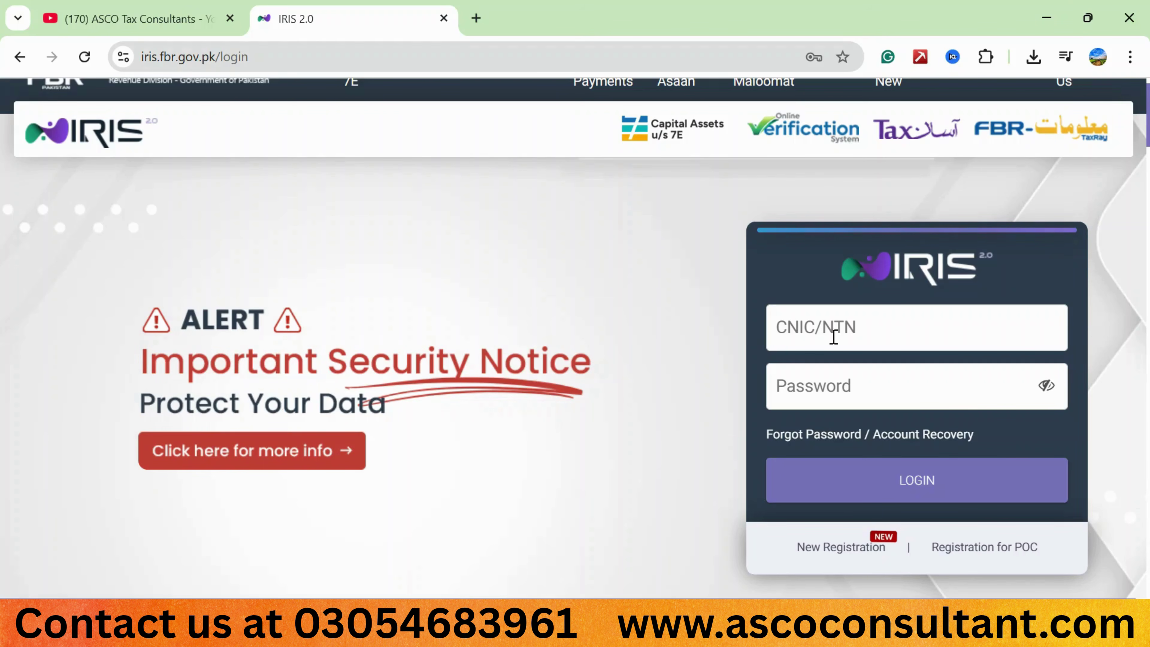
left_click(834, 336)
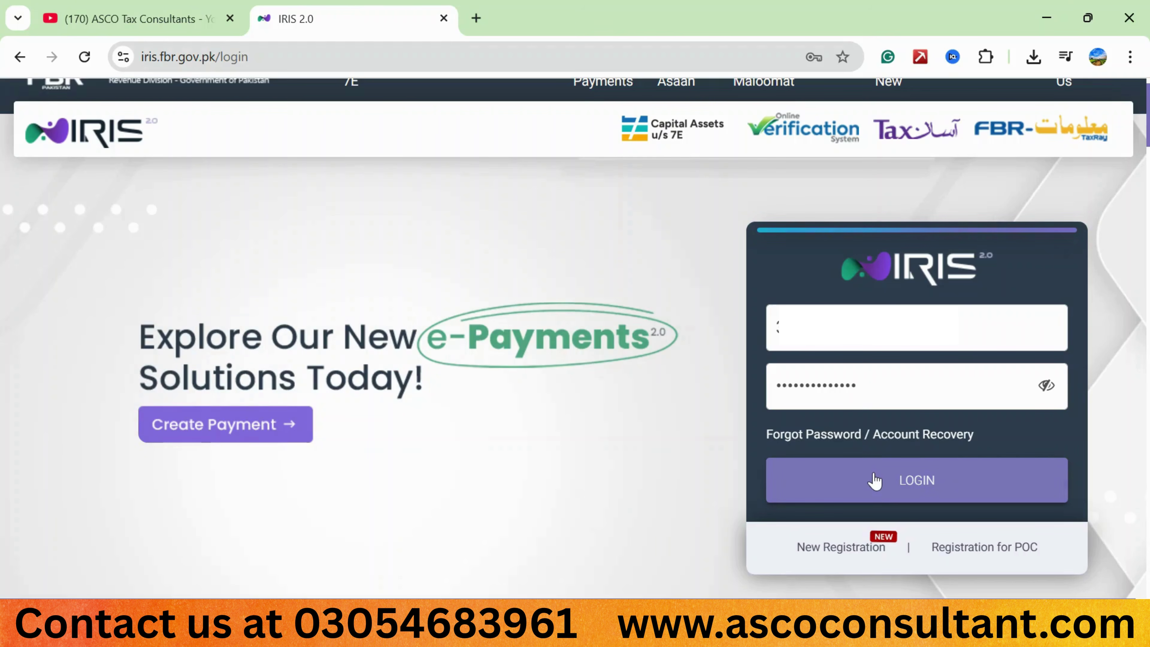
left_click(886, 493)
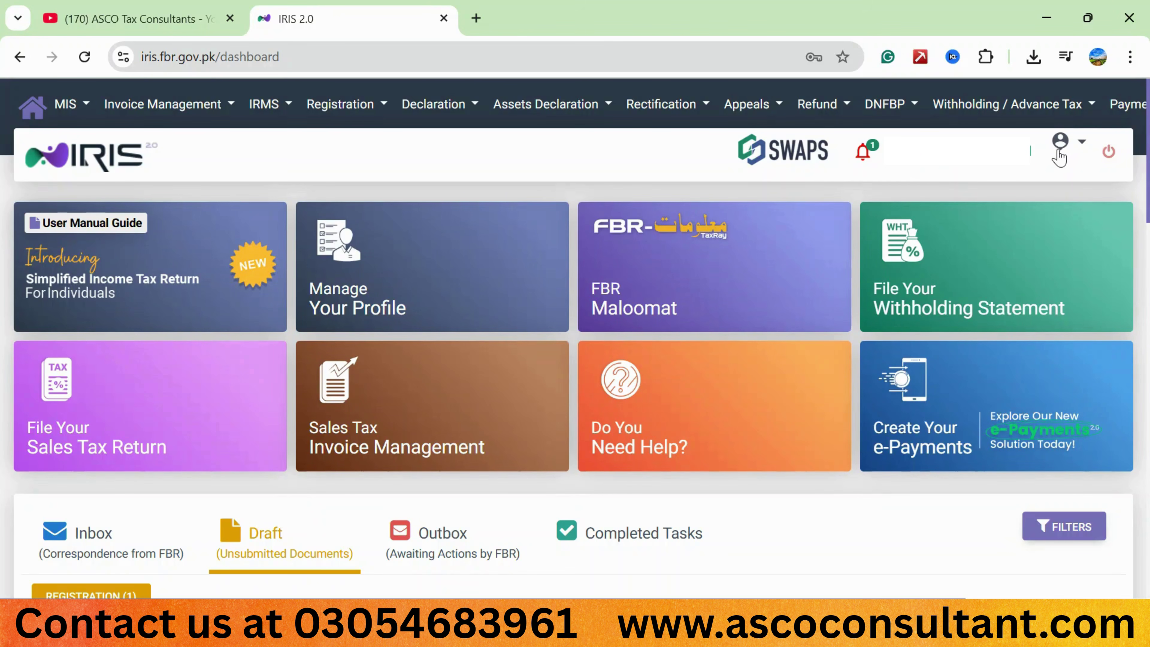
Open the taxpayer Profile from the account menu at top right.
left_click(1082, 144)
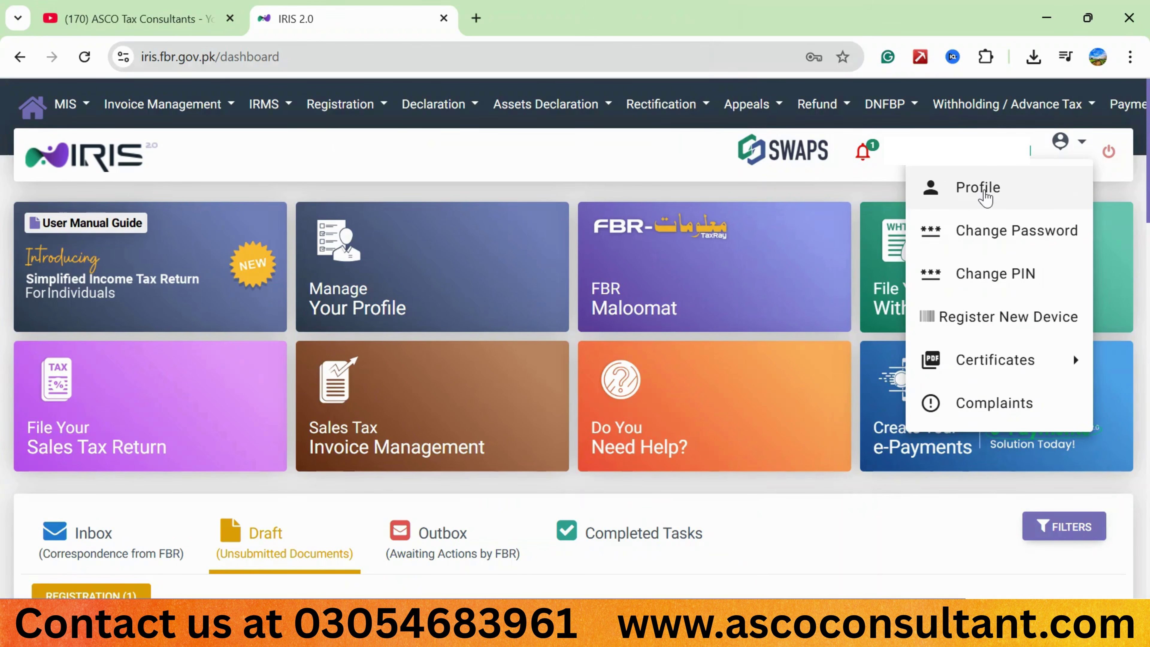
left_click(983, 193)
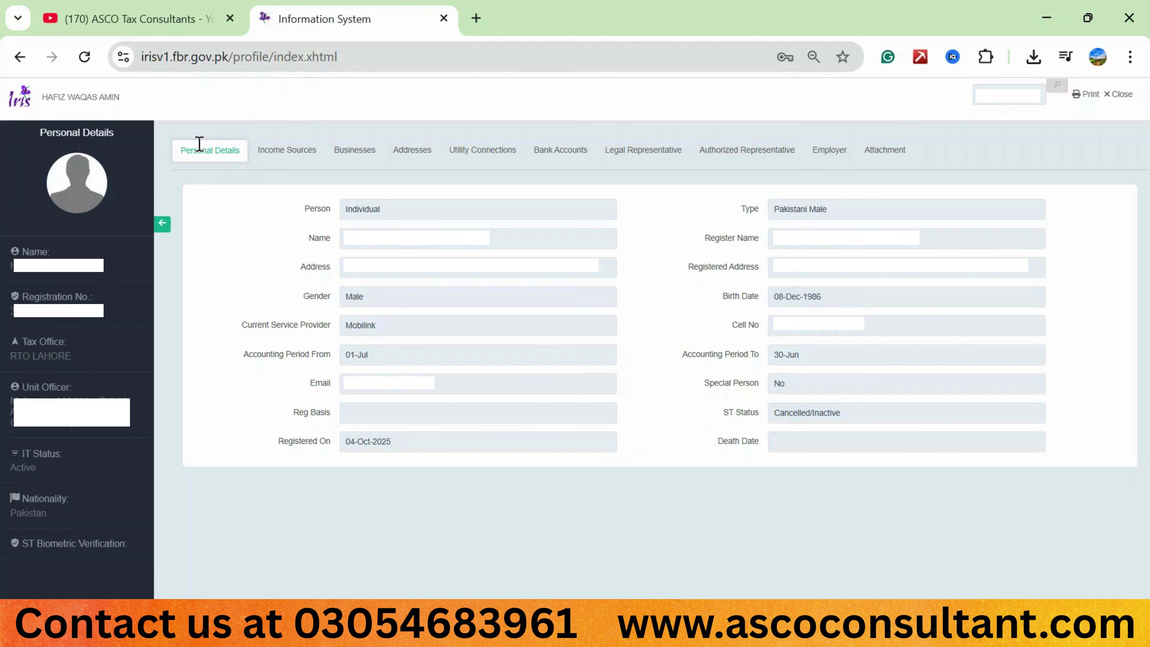
Add Business as an income source under the profile's Income Sources.
left_click(285, 152)
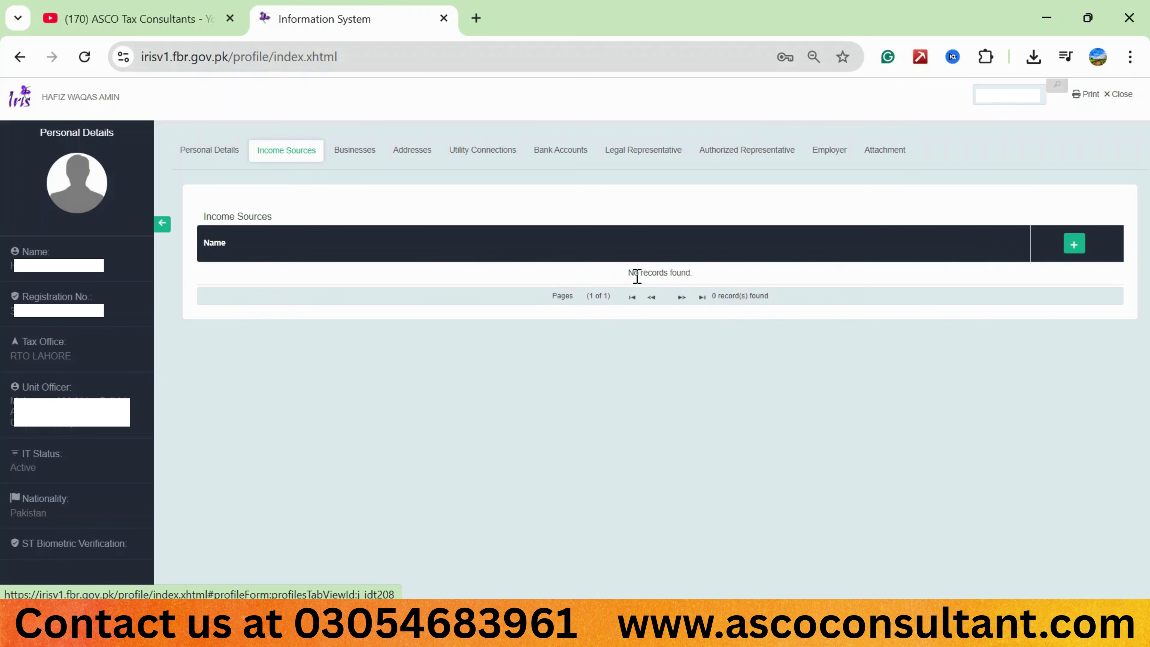
left_click(1076, 249)
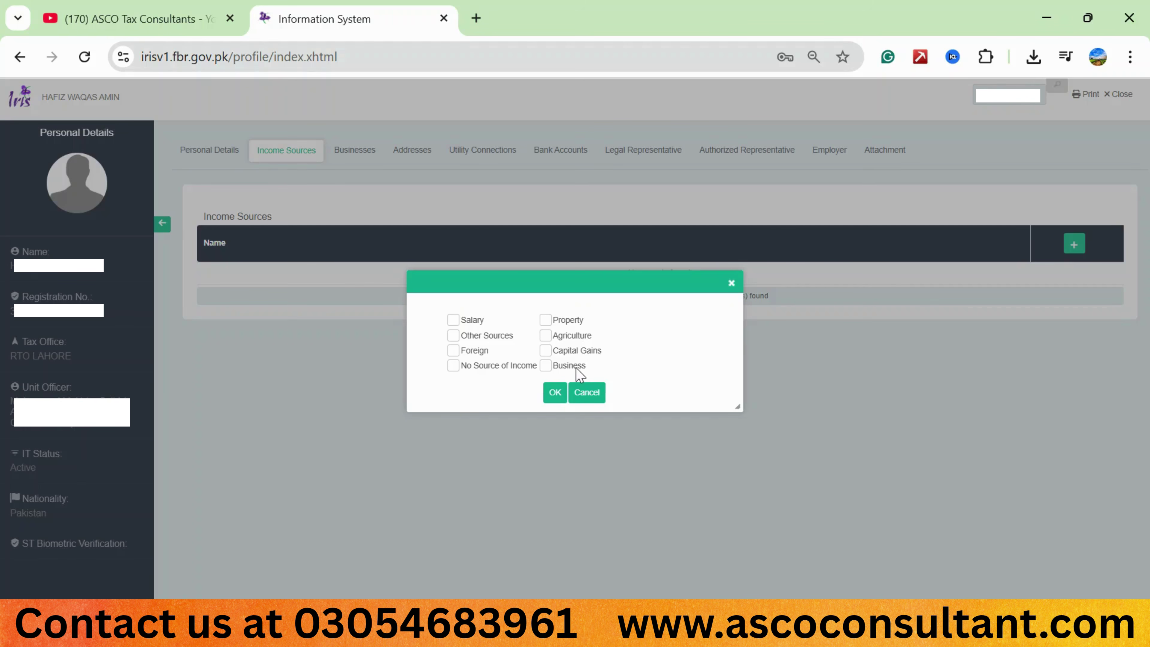
left_click(555, 370)
left_click(555, 392)
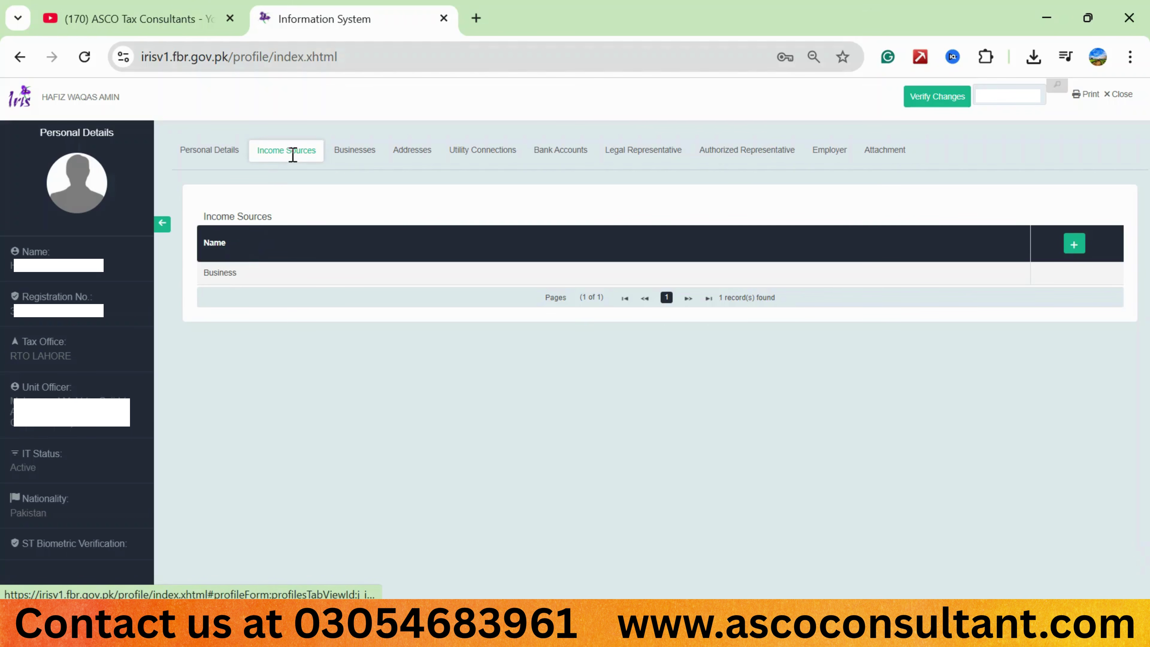
Open a blank Business entry form from the profile's Businesses list.
left_click(347, 159)
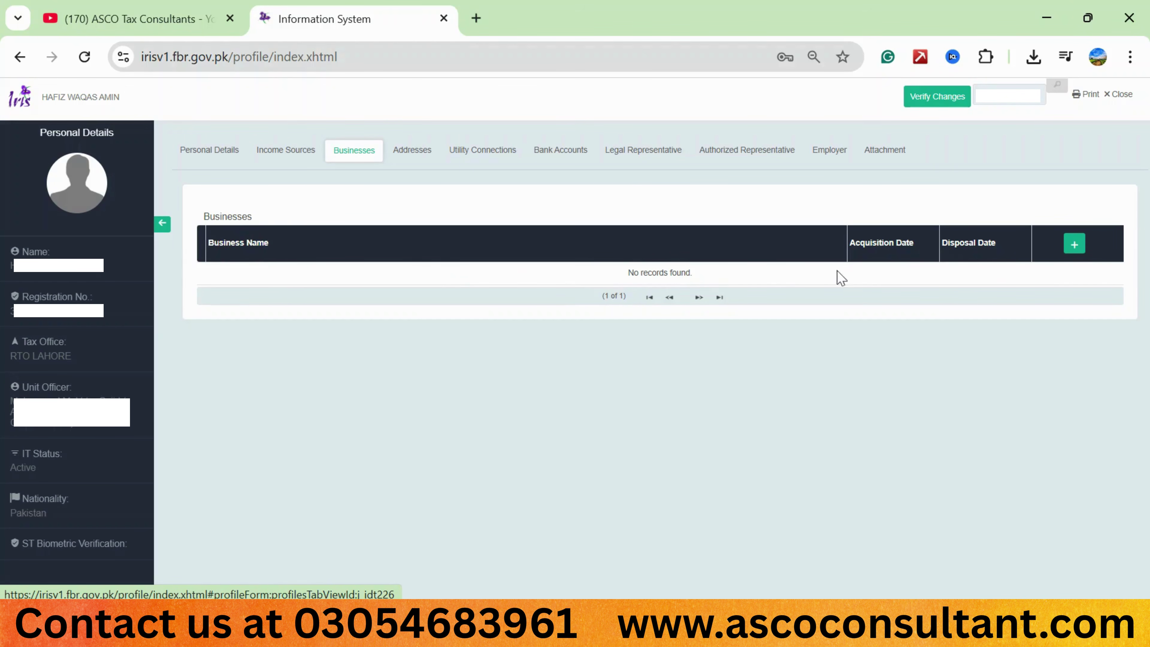
left_click(1075, 246)
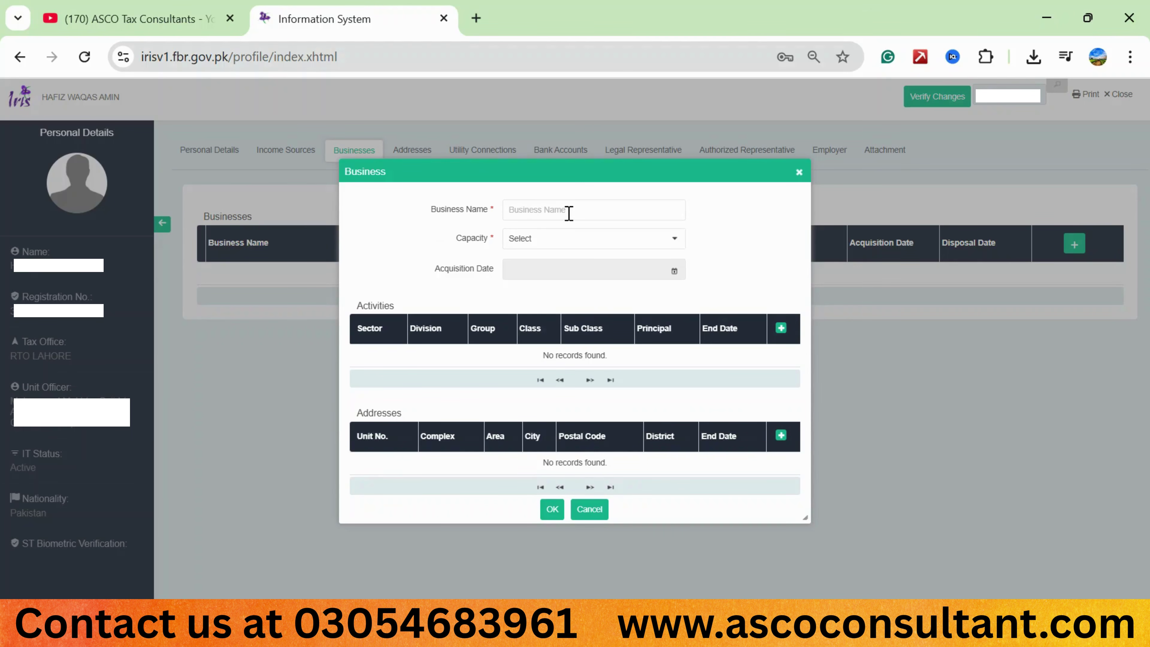
Enter I TRADERS as the business name and set its capacity to Owner.
key("ctrl+v")
left_click(674, 245)
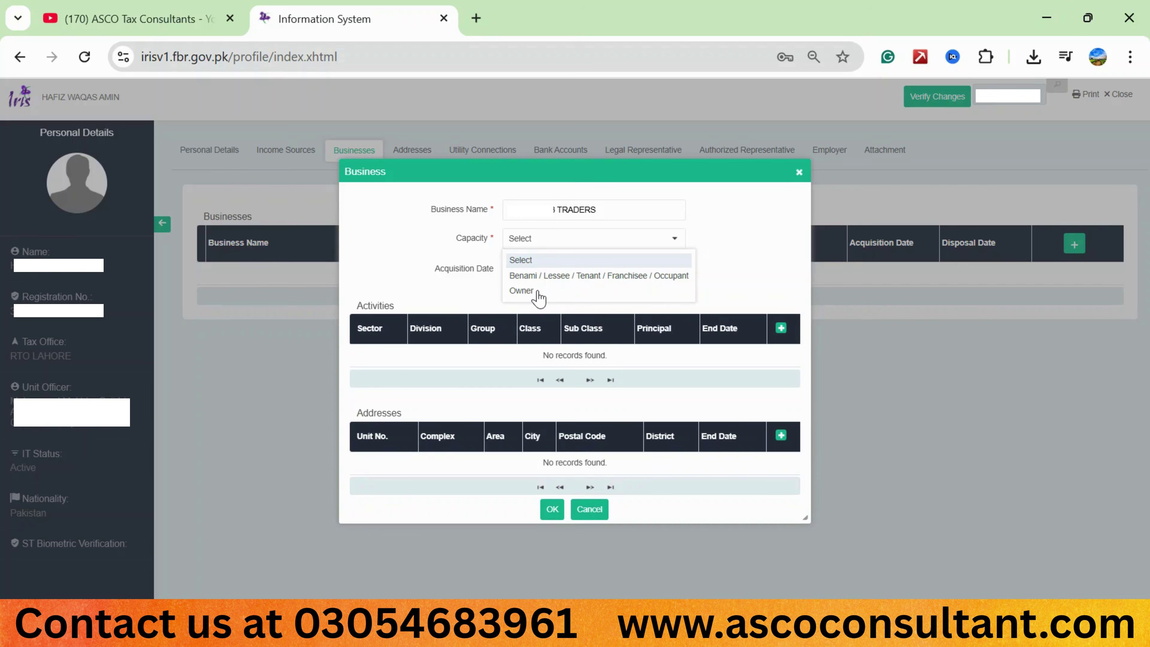
left_click(538, 292)
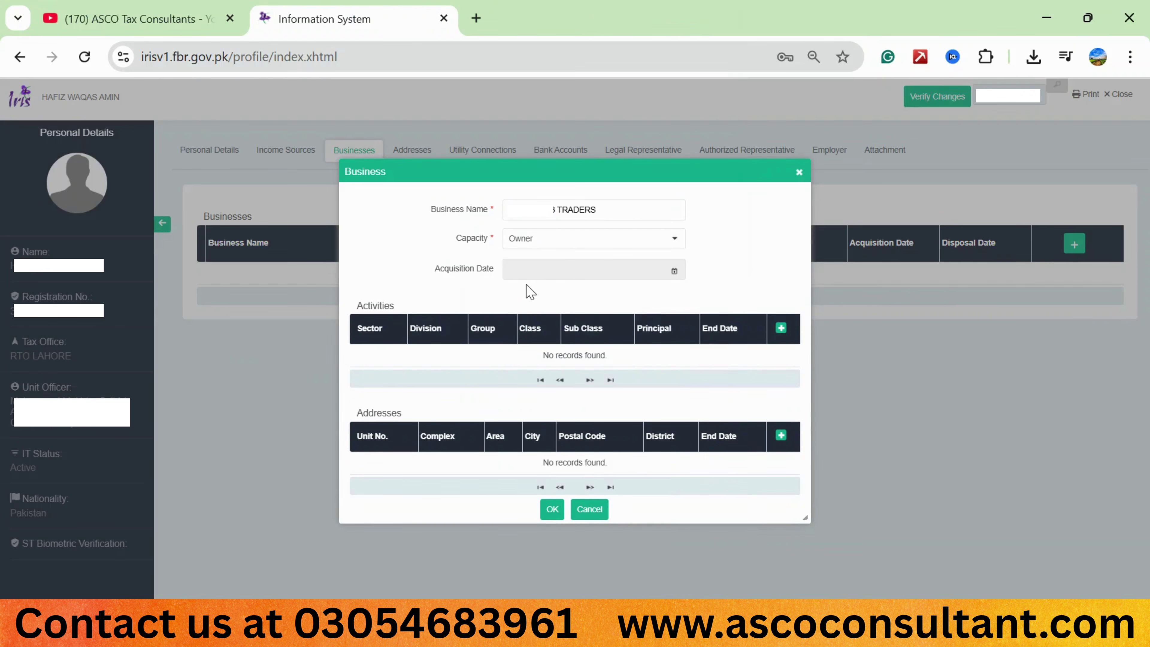
Set the acquisition date to 7 November 2025 (11/7/25).
left_click(675, 274)
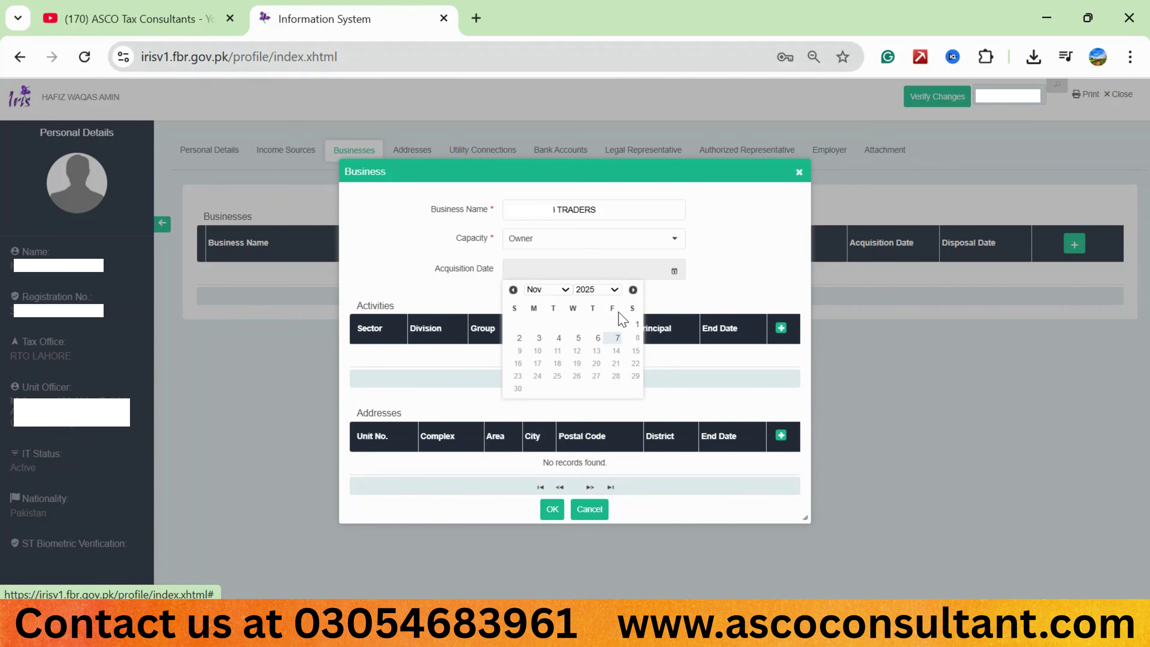
left_click(618, 340)
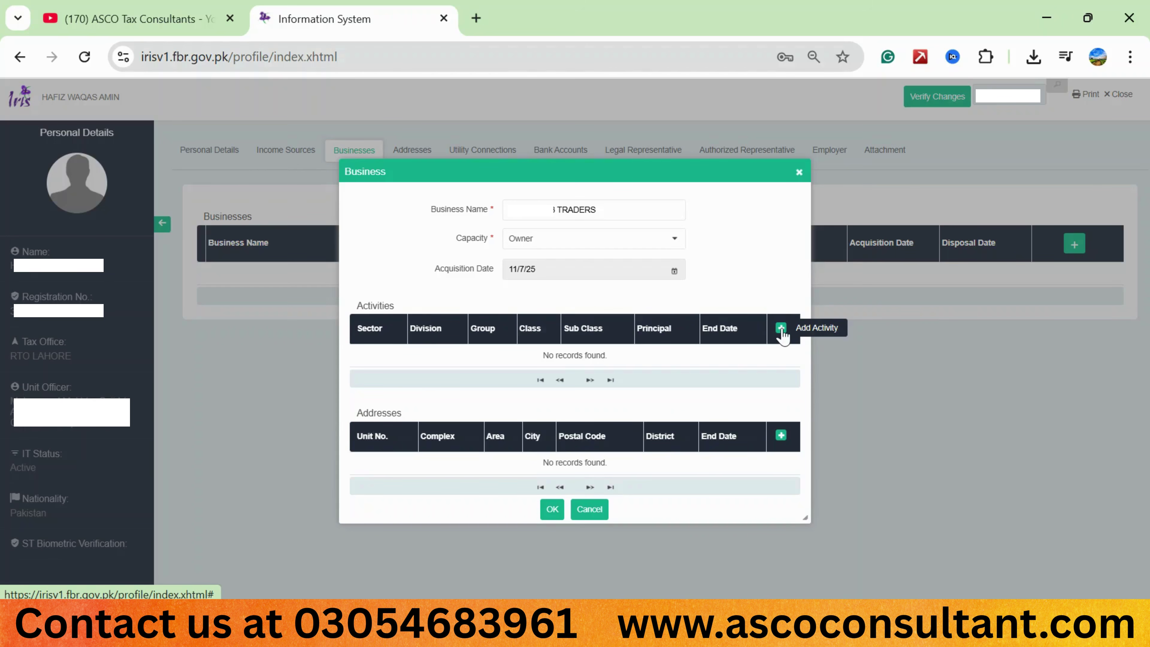
Add a new business activity and tick Principal Activity.
left_click(781, 329)
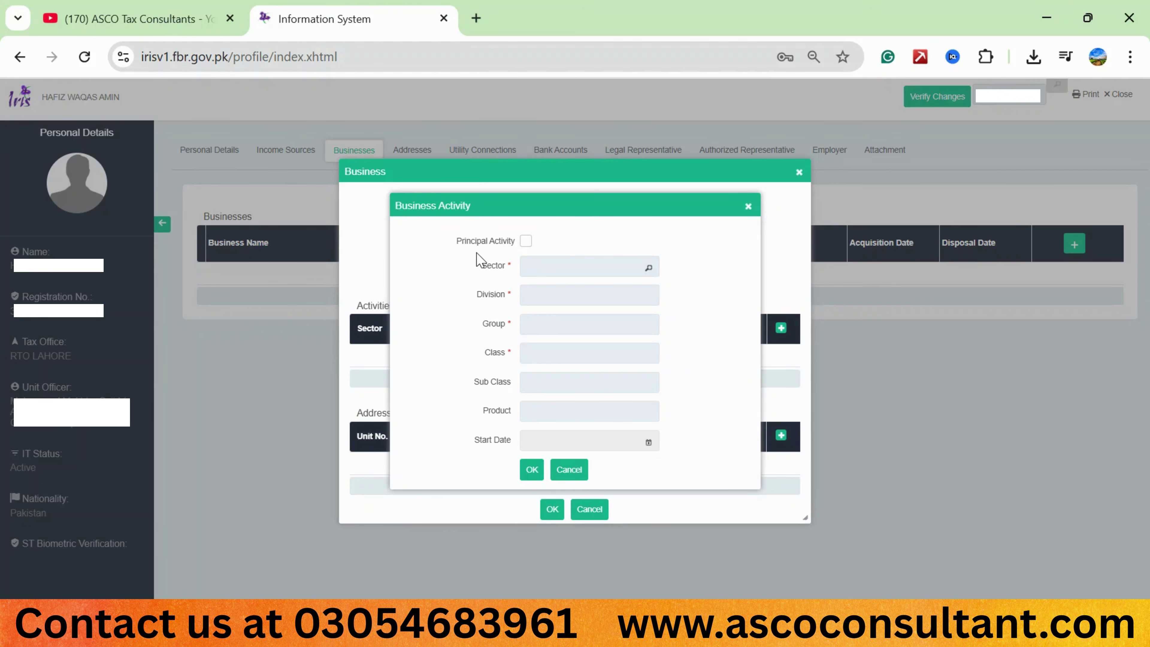
left_click(526, 240)
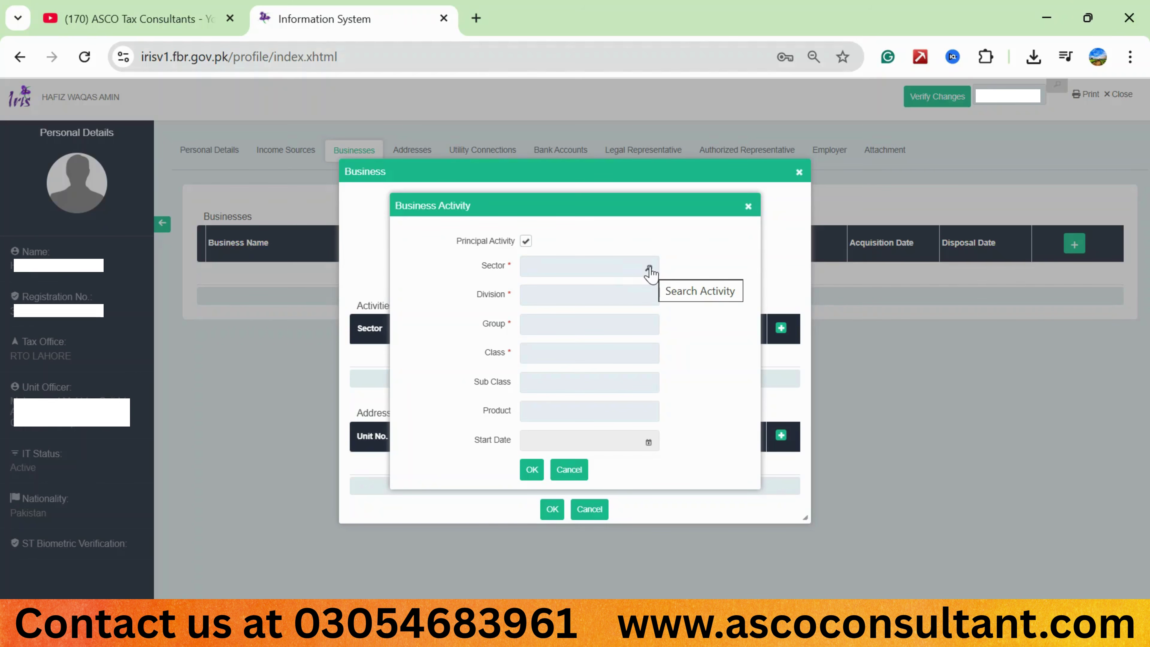
Browse the Search Activity list's pages, from page 1 through the last page 64.
left_click(649, 271)
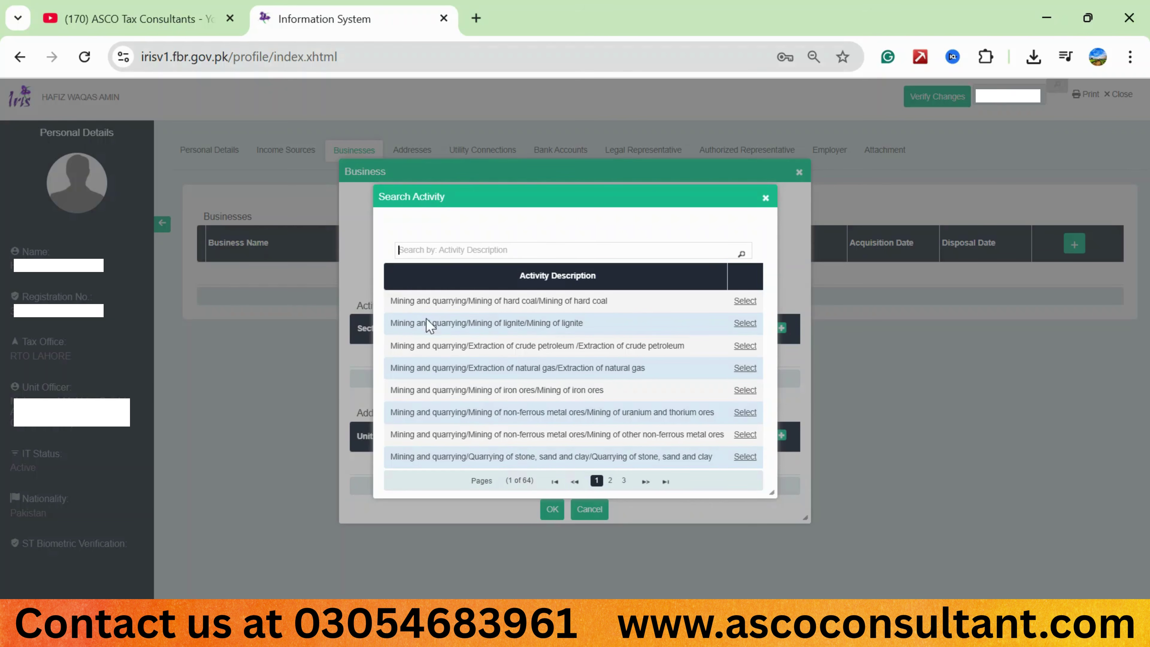
left_click(610, 483)
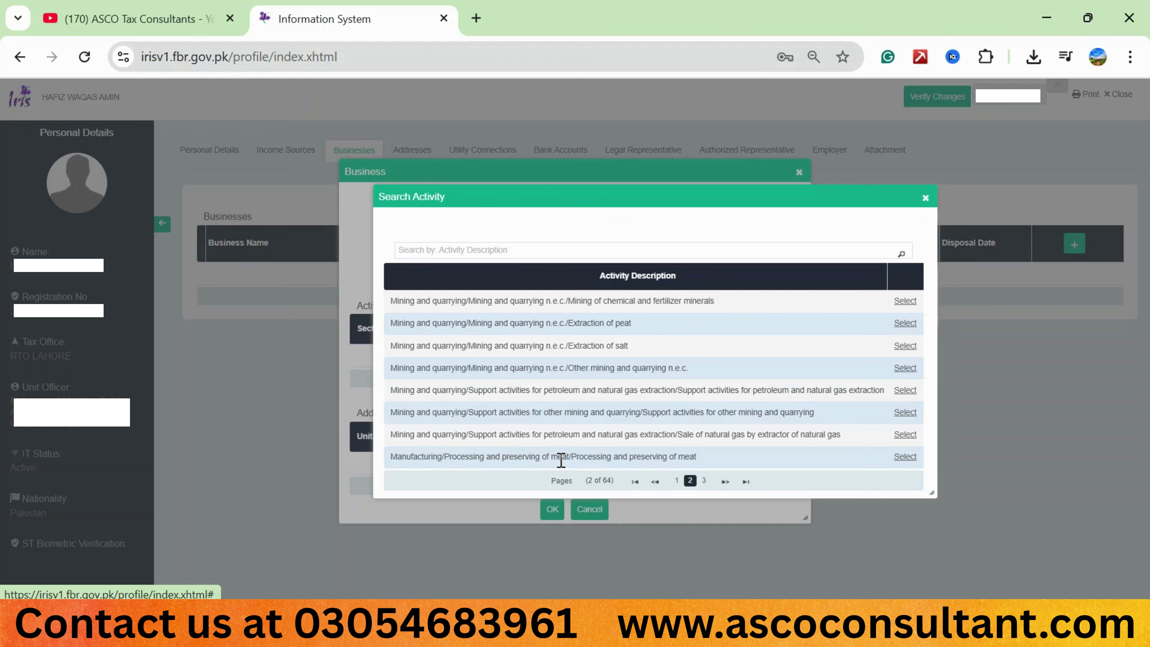
left_click(704, 480)
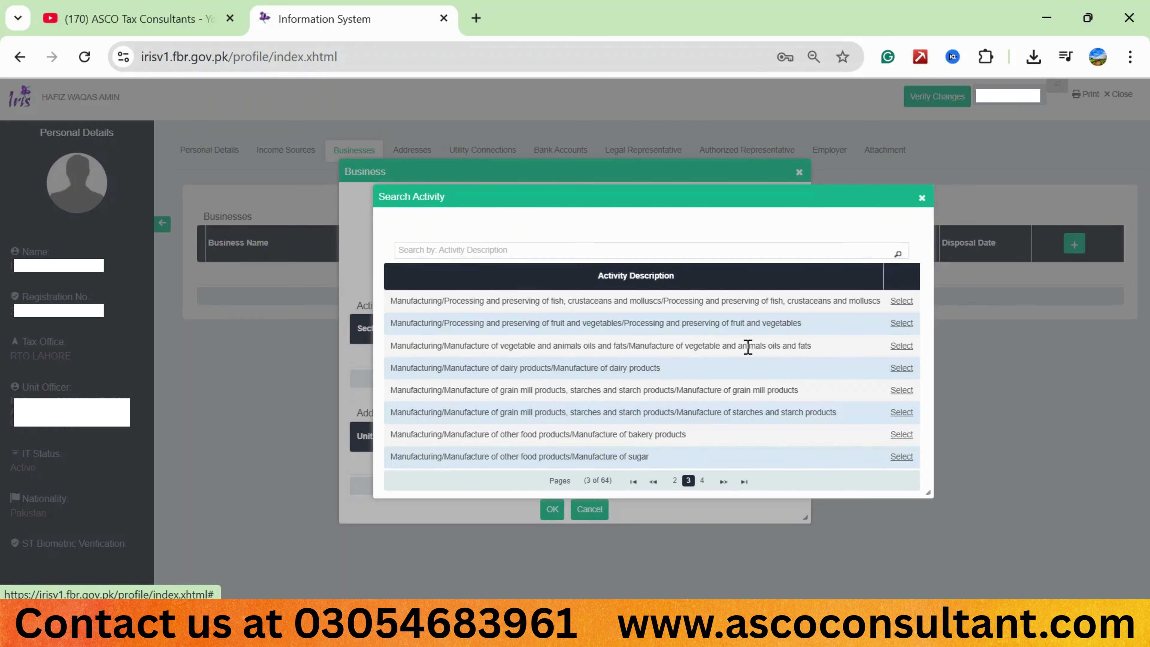
left_click(723, 482)
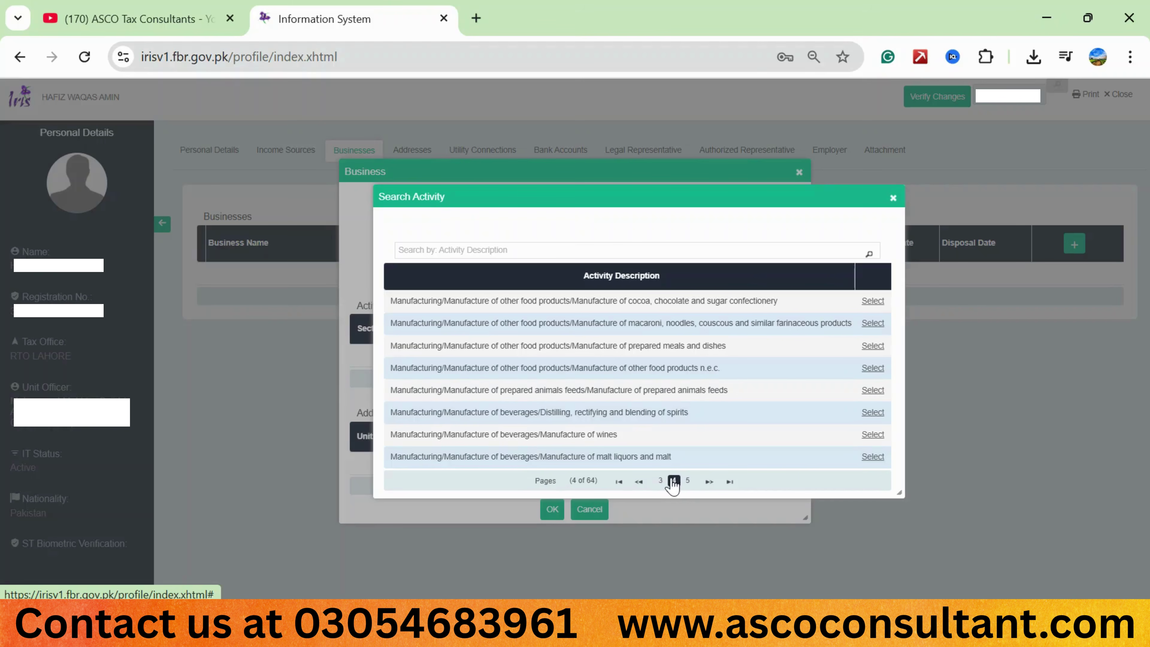
left_click(687, 482)
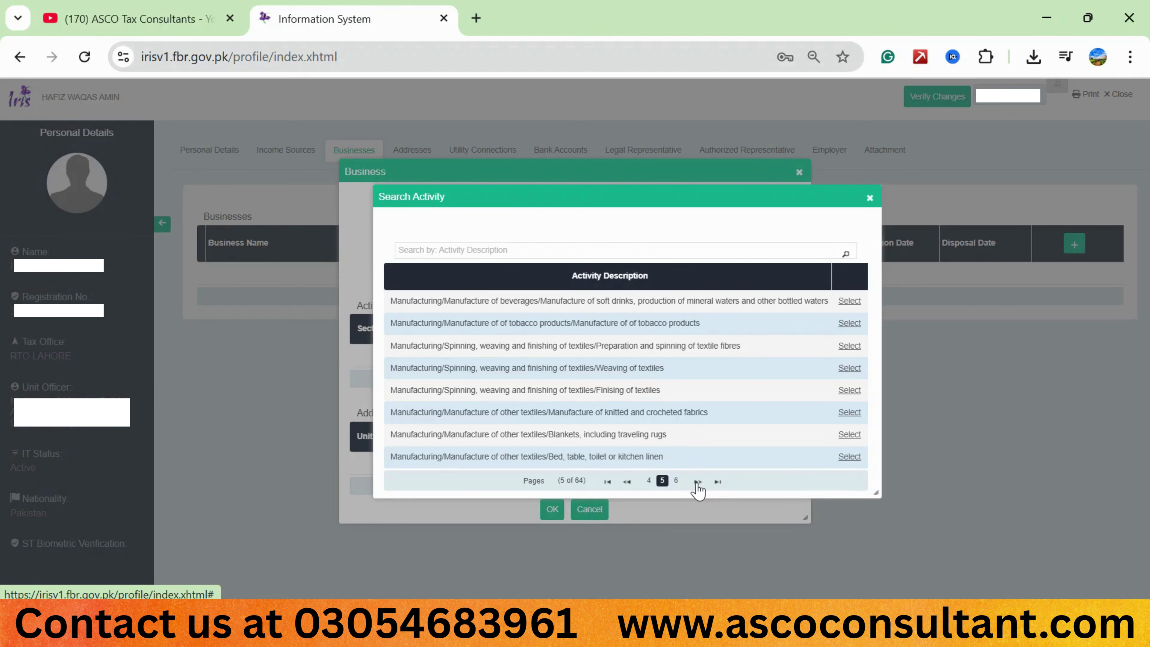
left_click(696, 483)
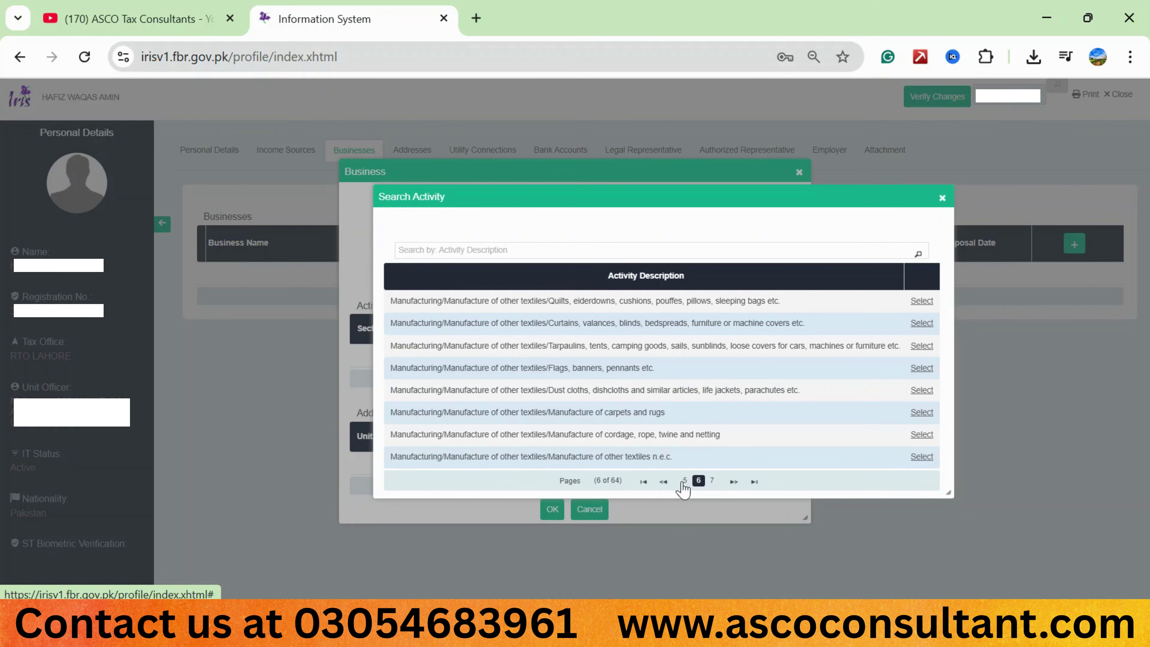
left_click(642, 481)
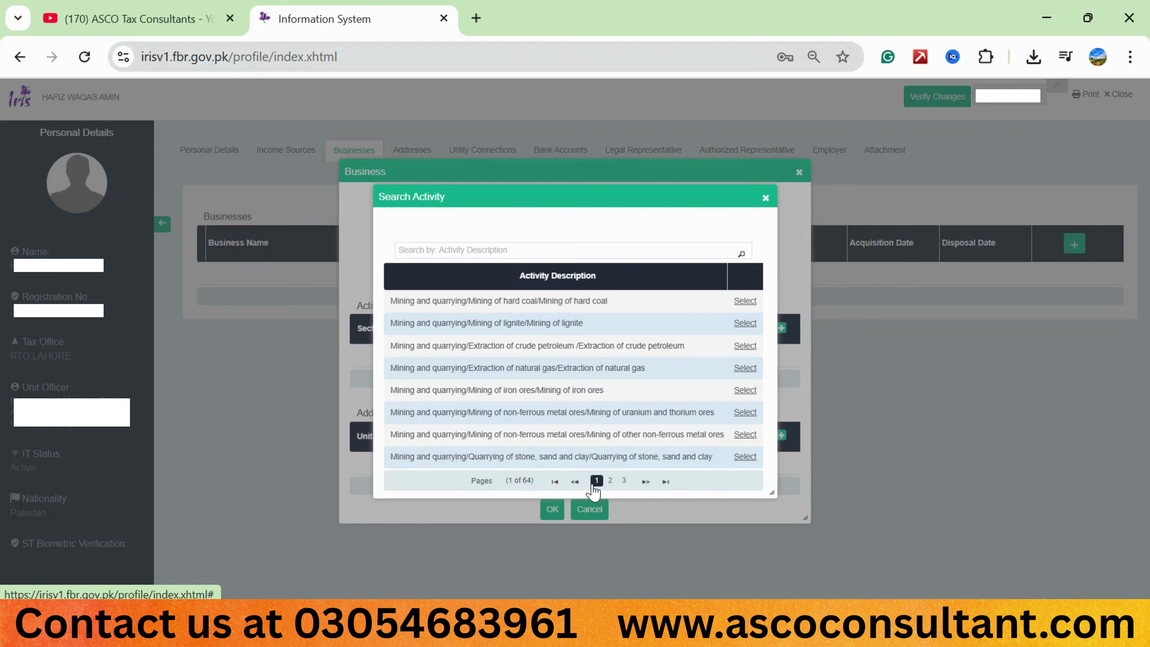
left_click(665, 481)
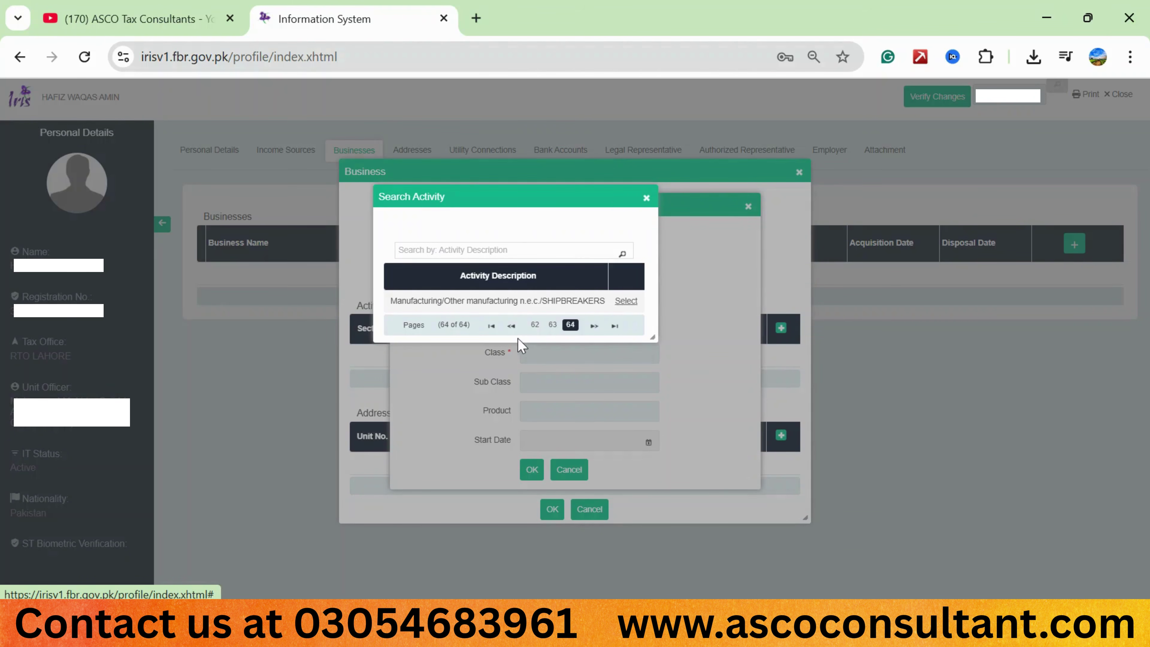
left_click(491, 326)
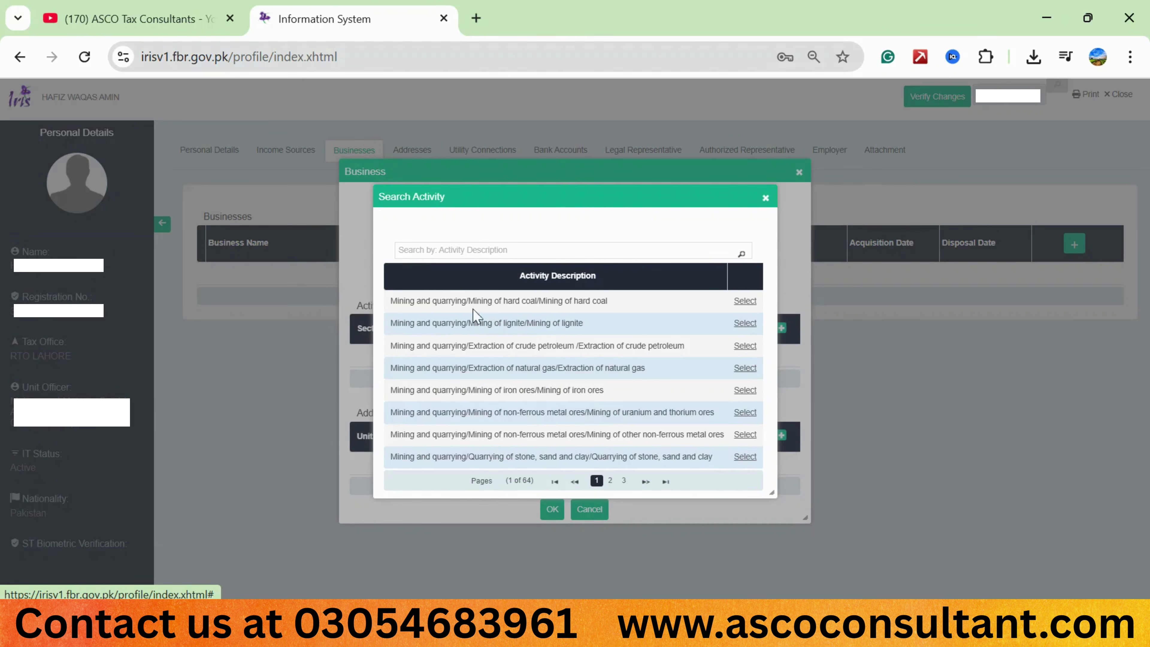
Search activity descriptions for 'GENERAL ORDER SUPPLIER' to find the SERVICES/GENERAL ORDER SUPPLIERS entry.
left_click(430, 252)
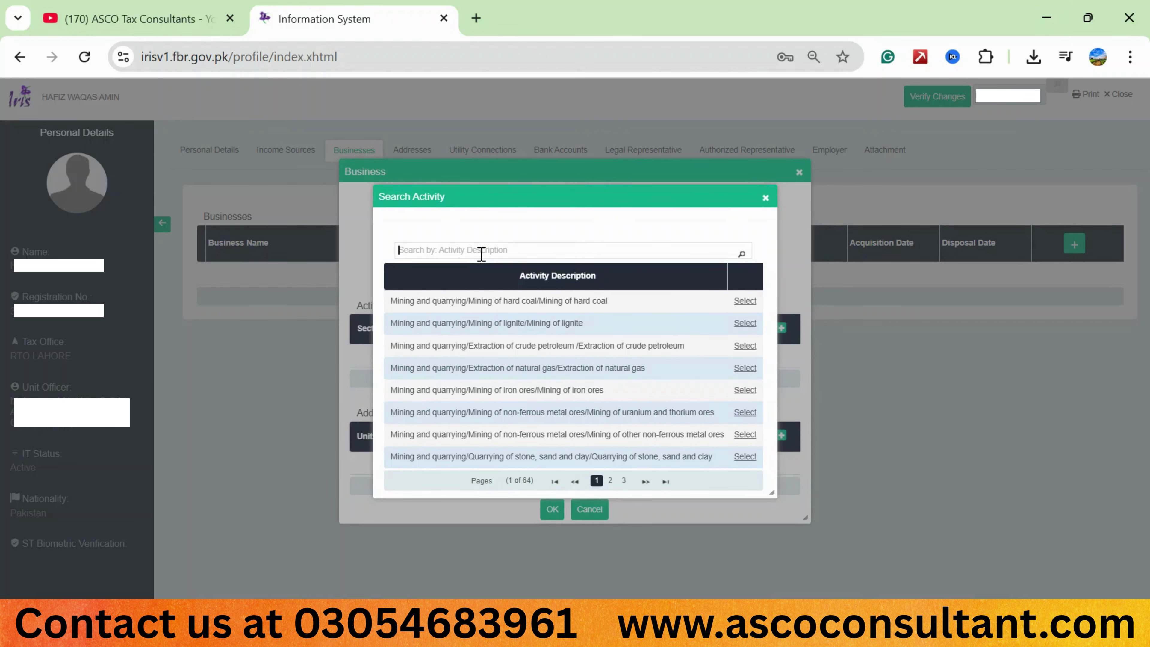
type("GENERAL ORDER SUPPLIER")
left_click(742, 256)
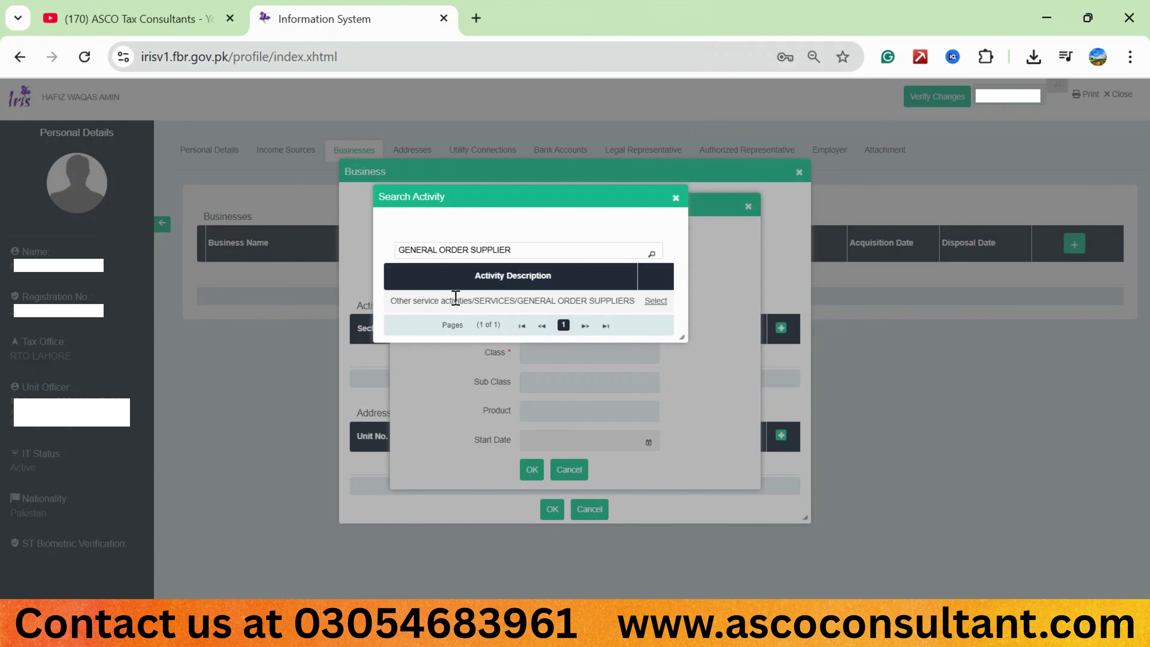
Select the GENERAL ORDER SUPPLIERS row to fill sector Other service activities and SERVICES classifications.
left_click(656, 304)
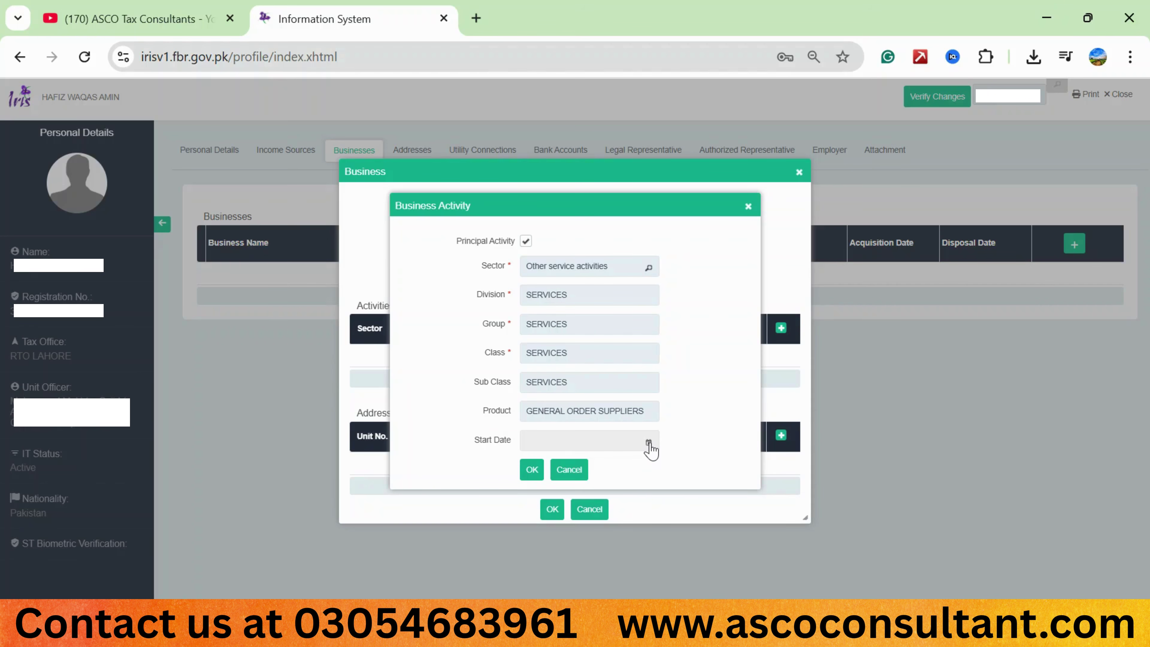
Set the activity start date to 7 November 2025 and save the activity.
left_click(649, 444)
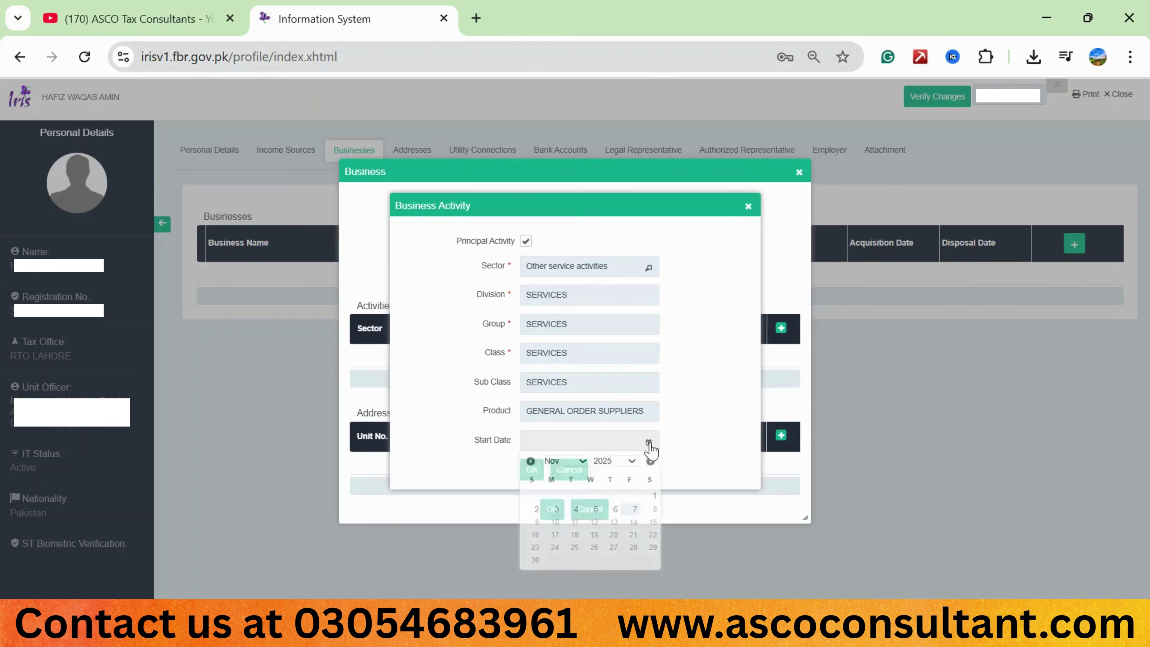
left_click(632, 514)
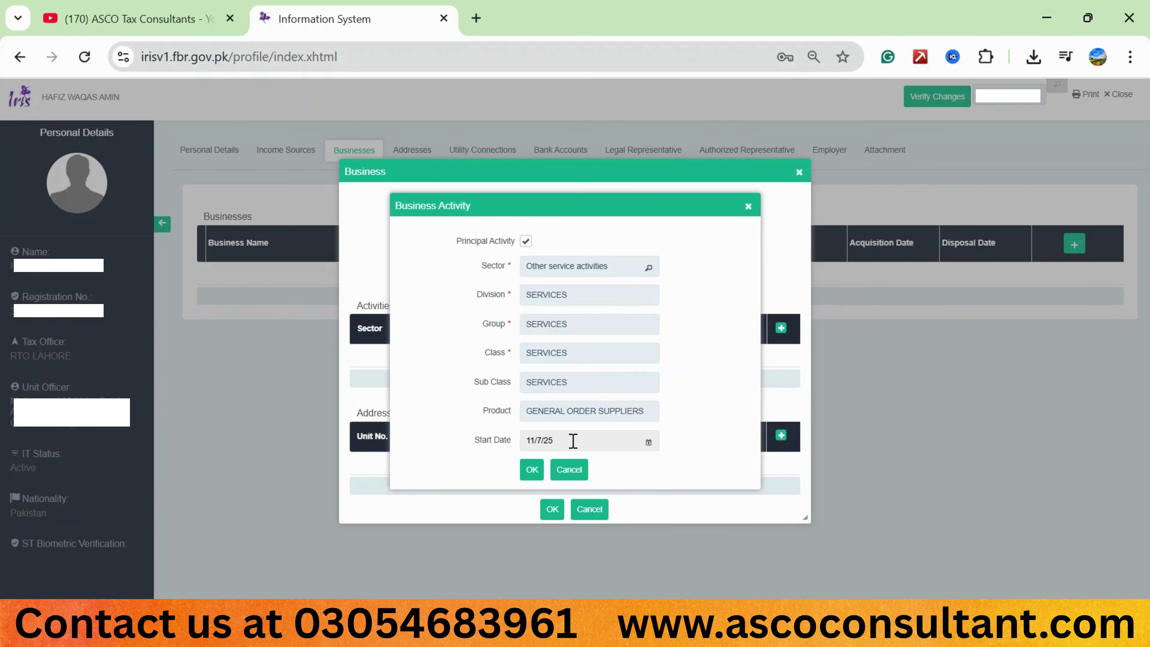
left_click(531, 470)
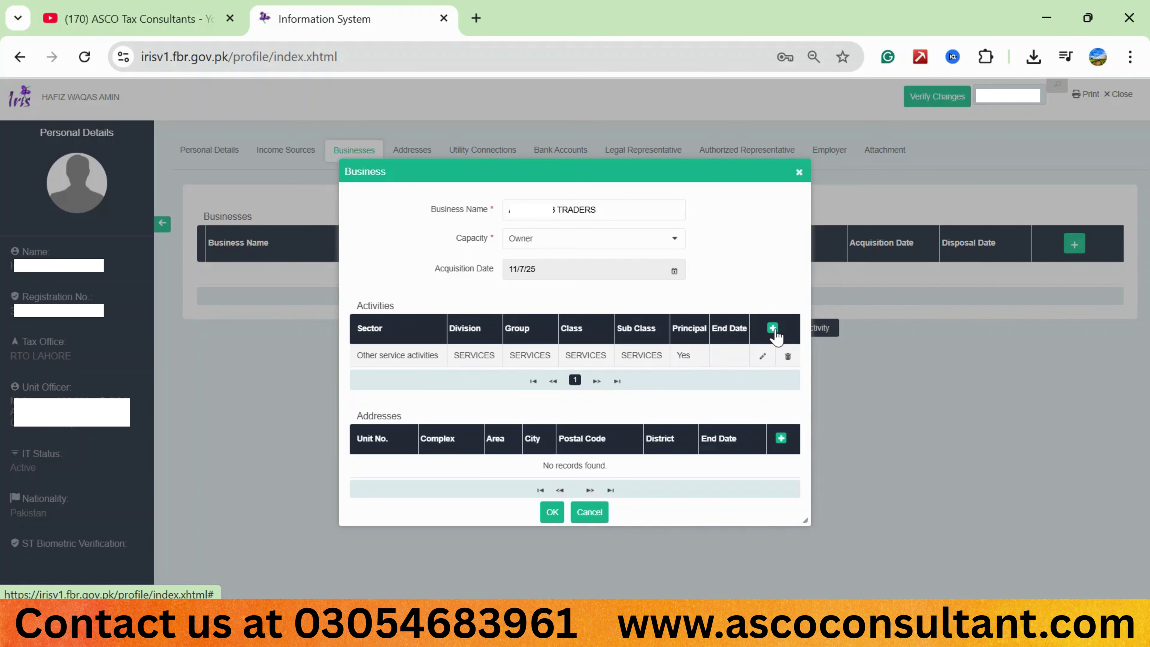
left_click(773, 330)
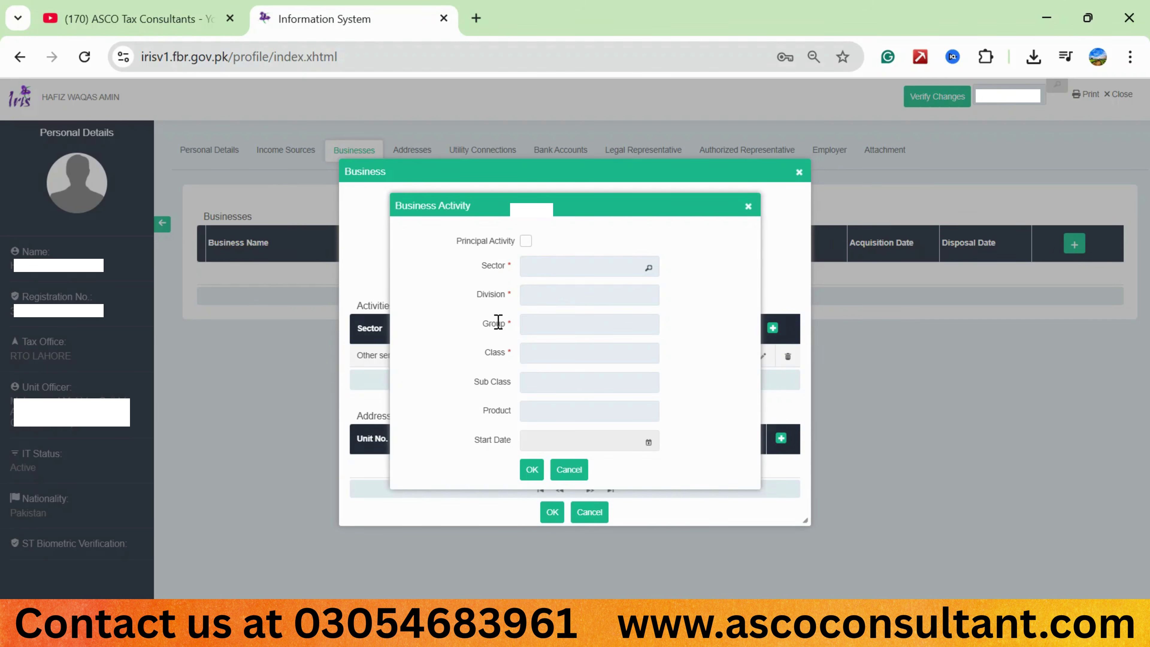
left_click(570, 471)
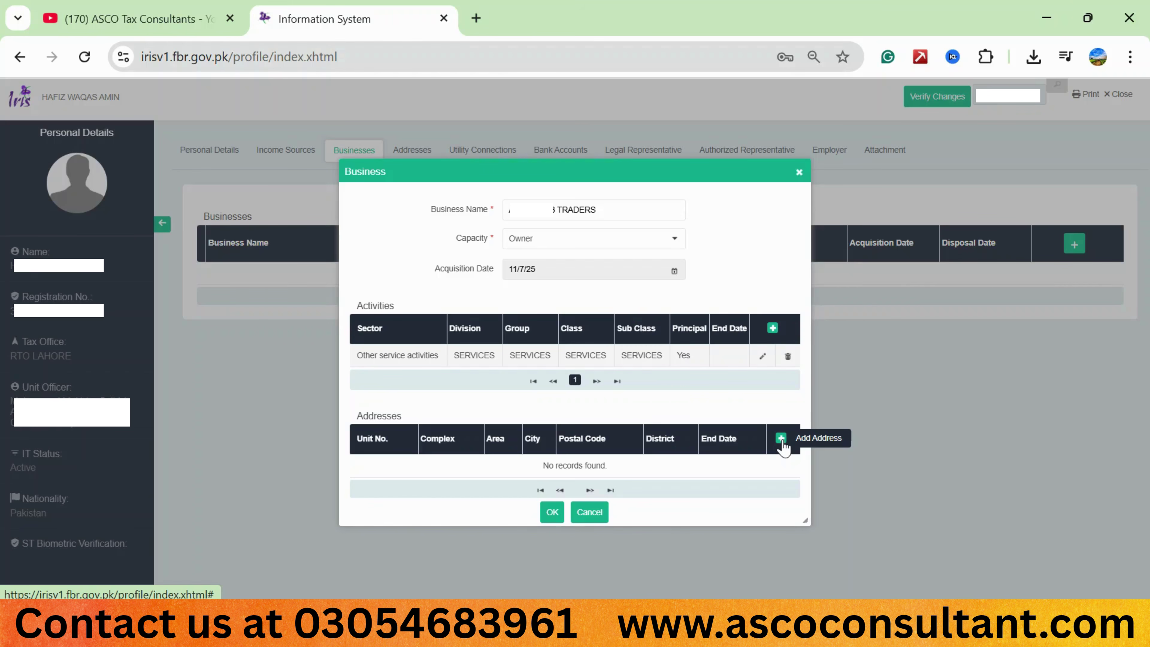
left_click(781, 438)
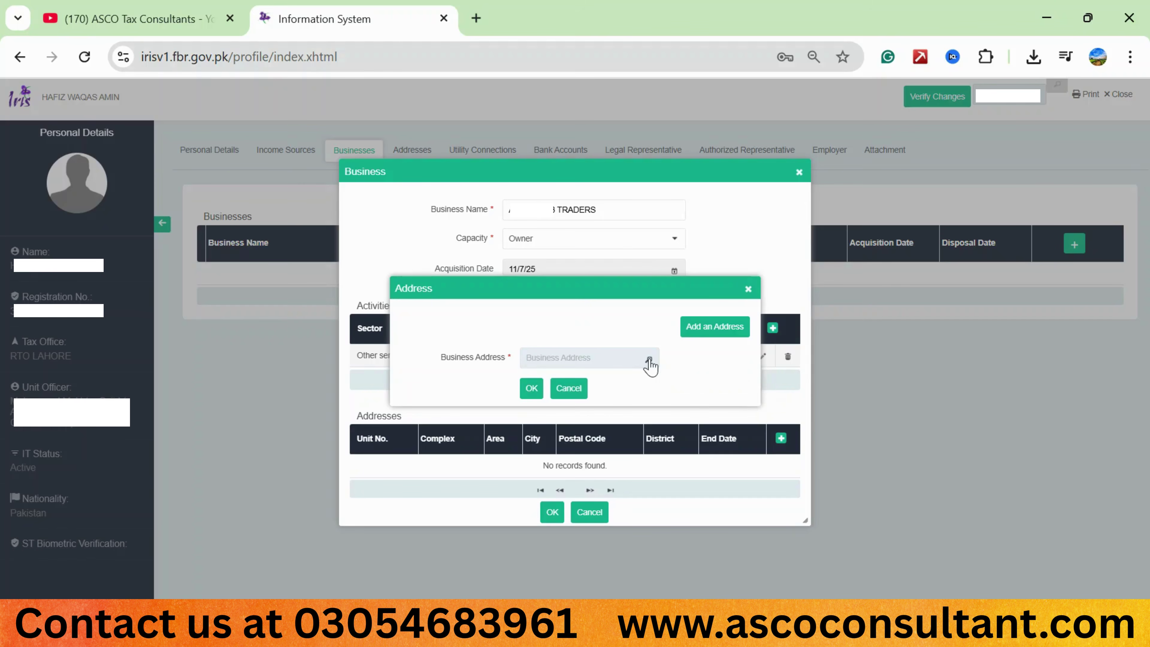
left_click(649, 360)
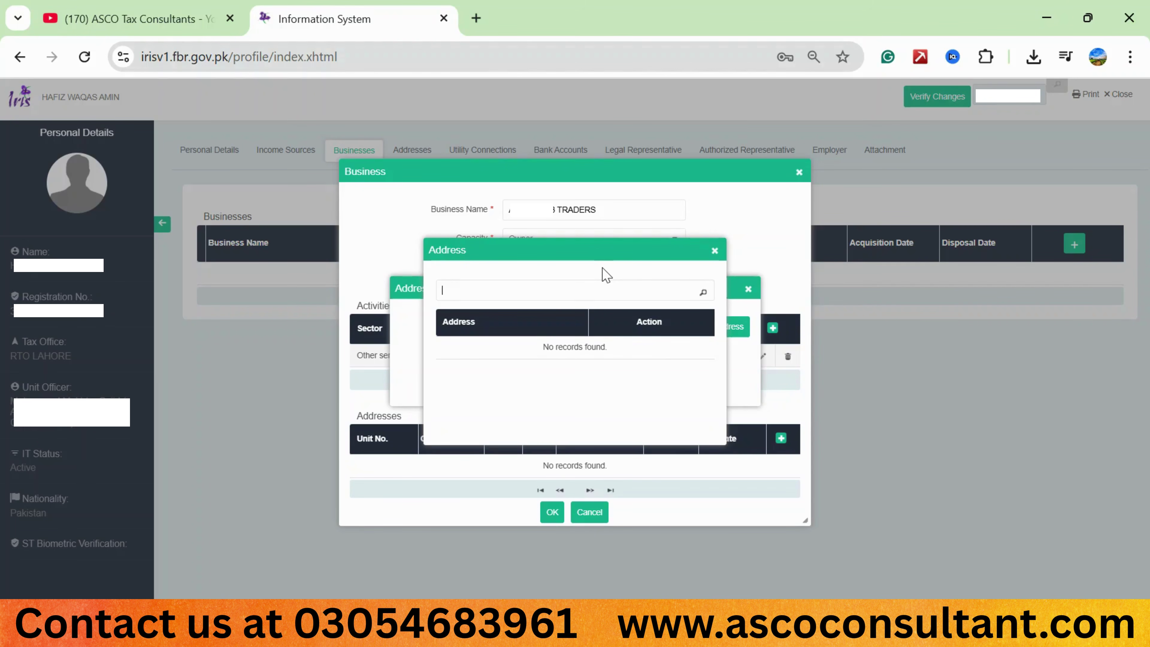
left_click(715, 250)
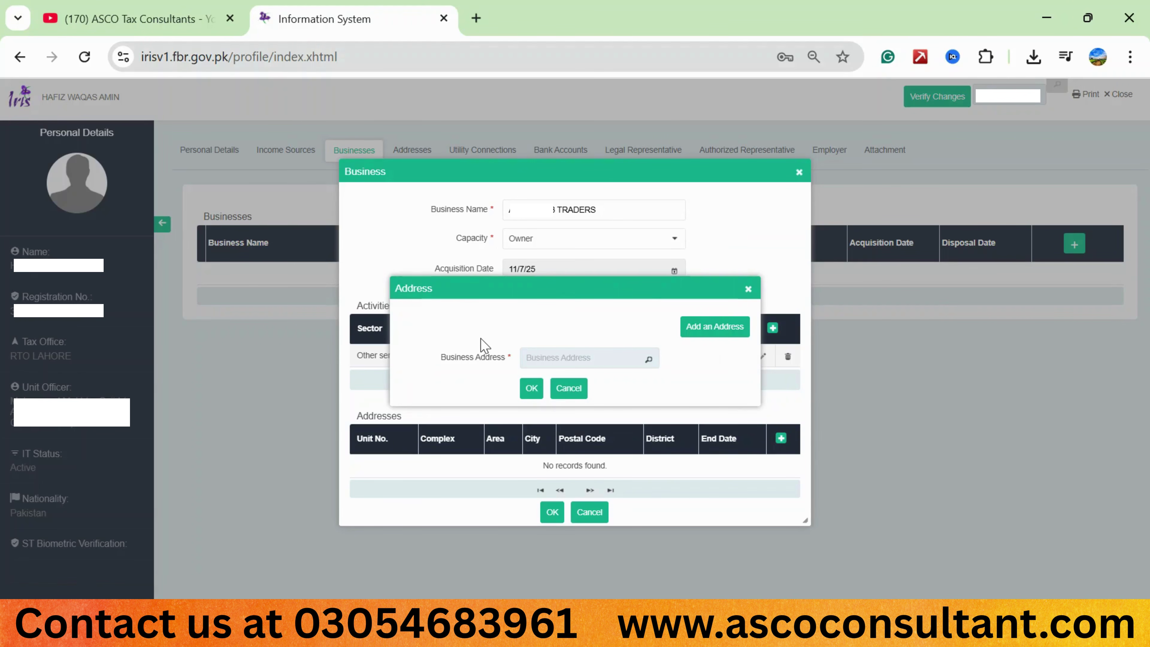
Start a new business address, trying Foreign before leaving it set to Local.
left_click(705, 336)
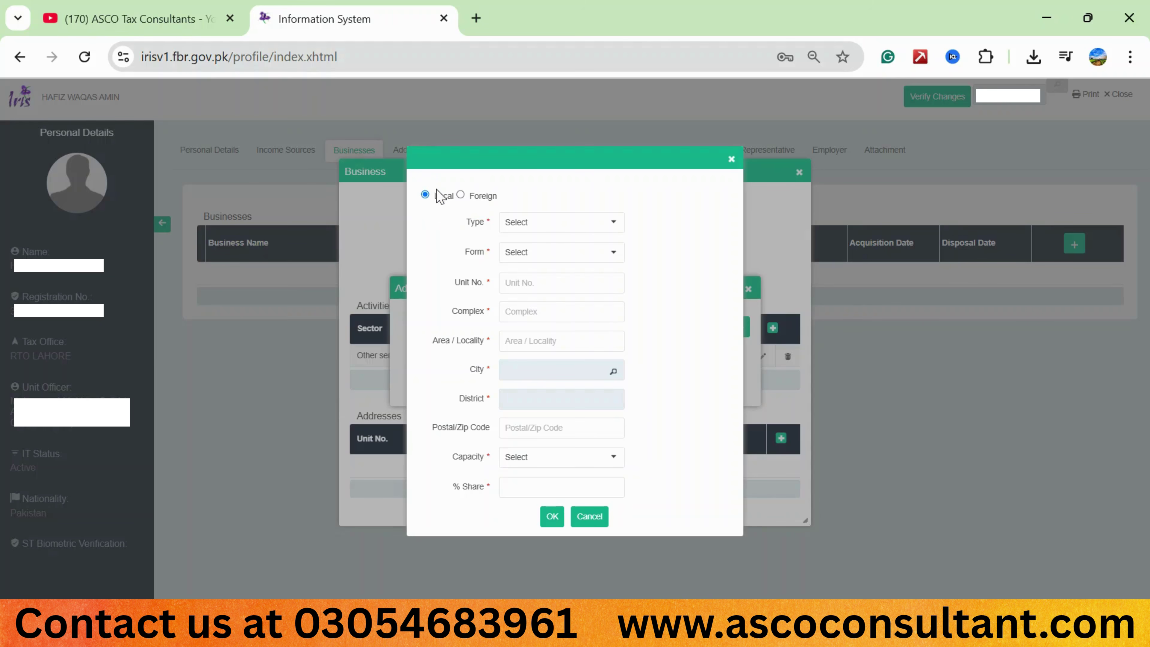
left_click(461, 195)
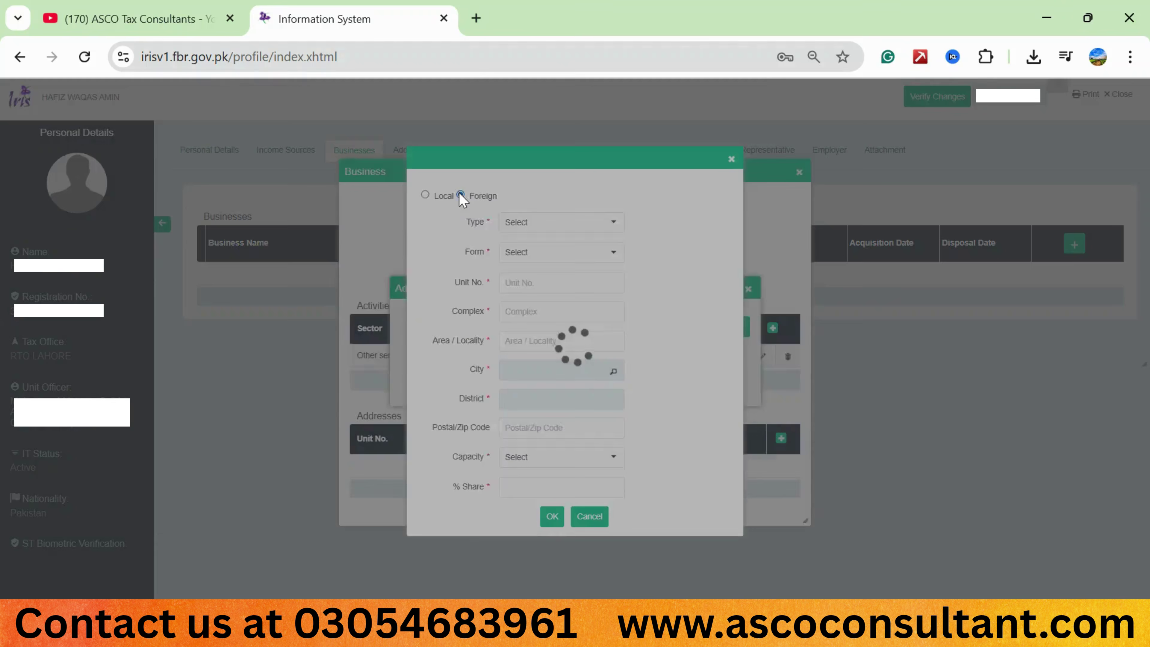
left_click(425, 195)
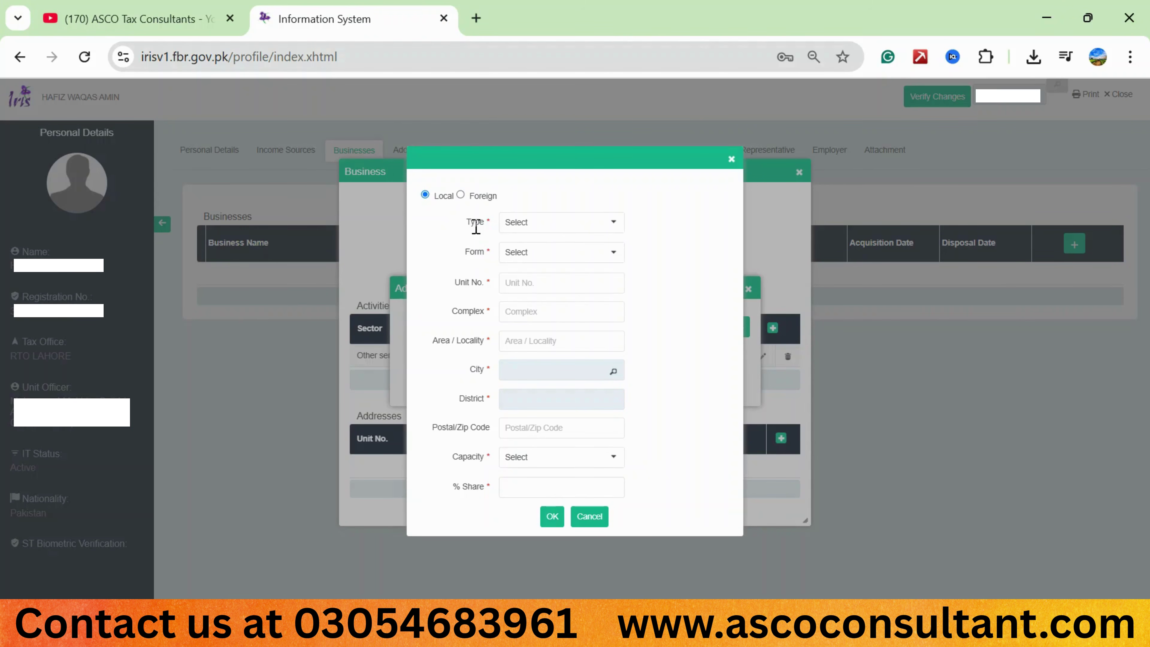
Choose Commercial Property from the address Type list.
left_click(614, 225)
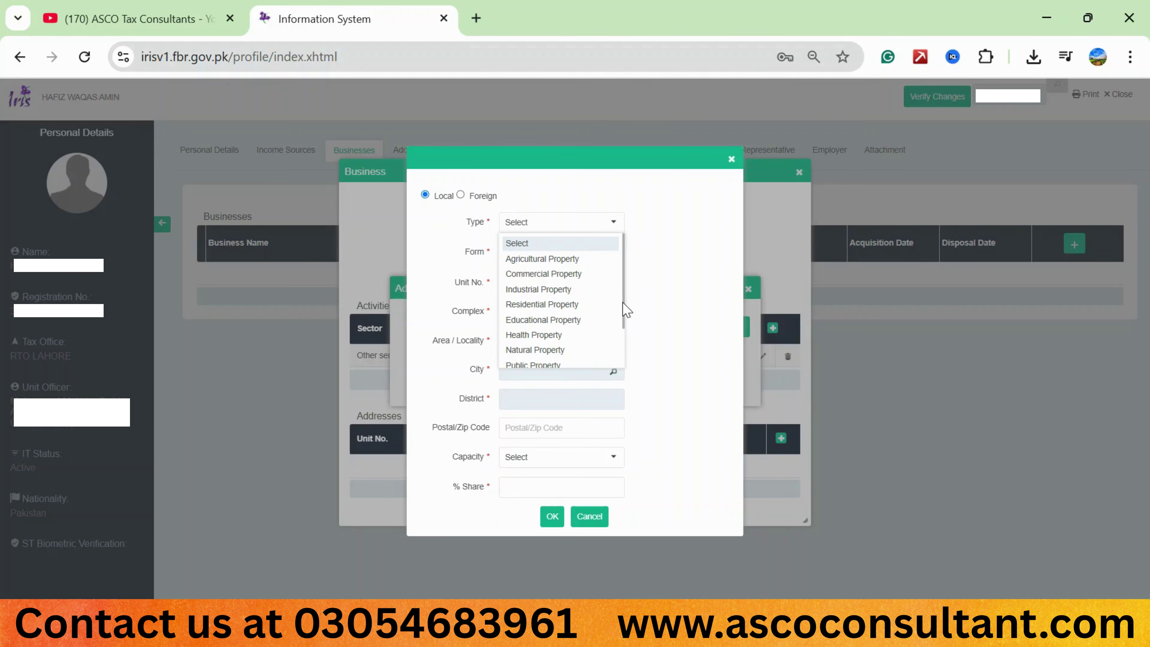
left_click_drag(626, 311, 625, 358)
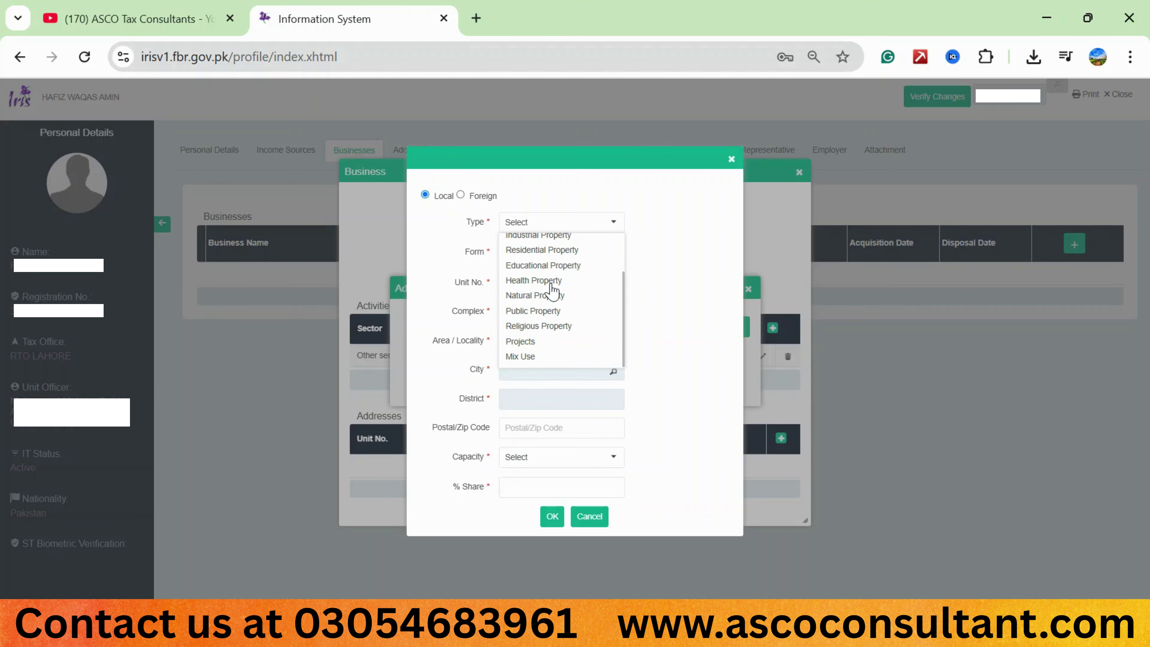
scroll(552, 289, "up", 2)
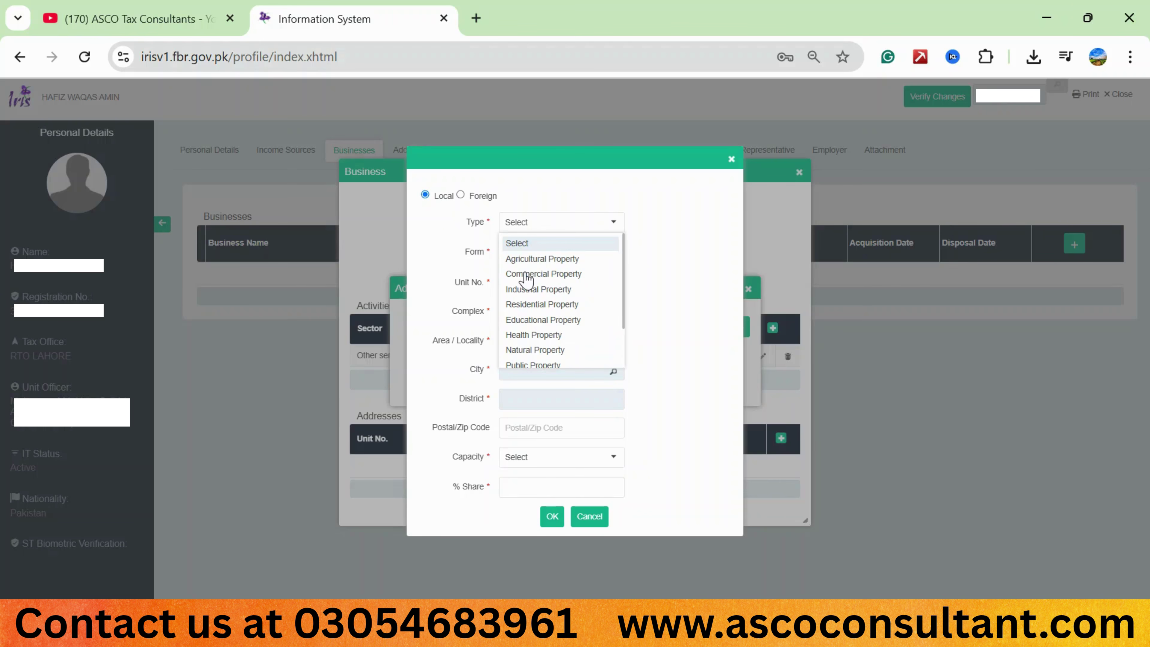
left_click(526, 274)
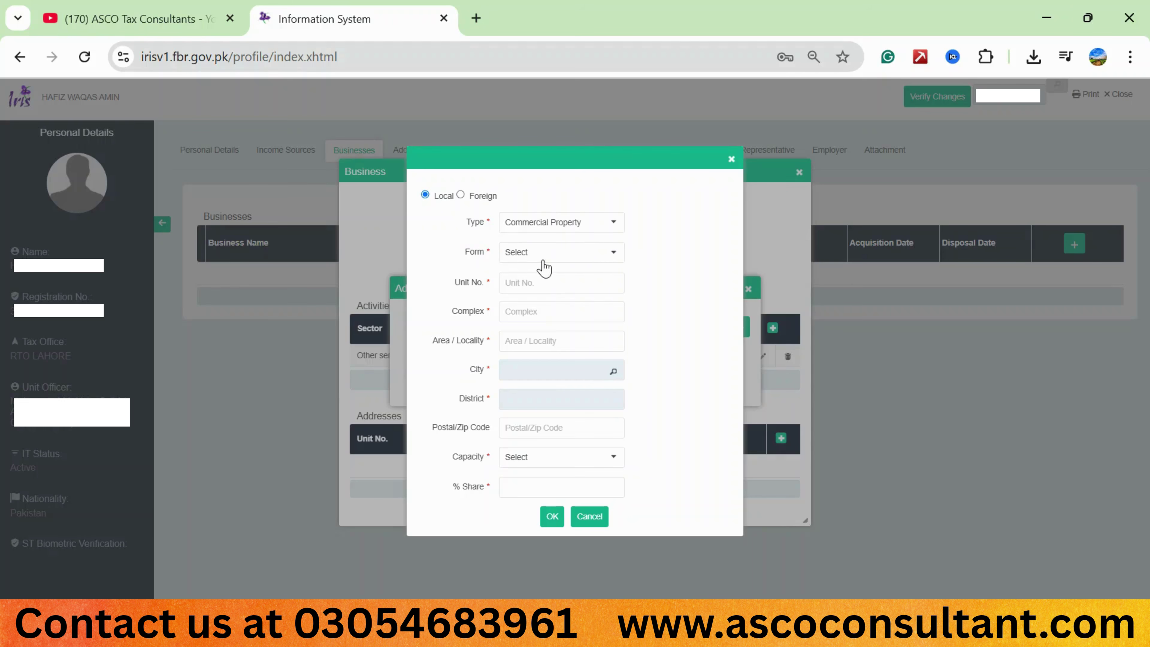
Pick Shop-superstructure from the property Form list.
left_click(614, 257)
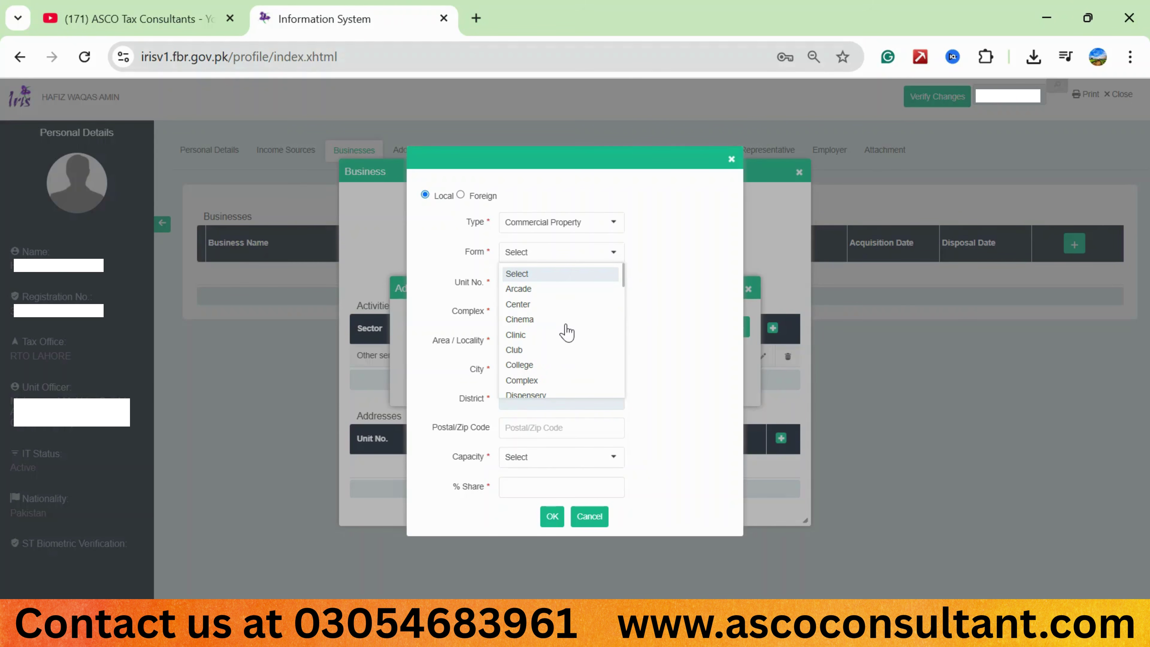
scroll(566, 333, "down", 2)
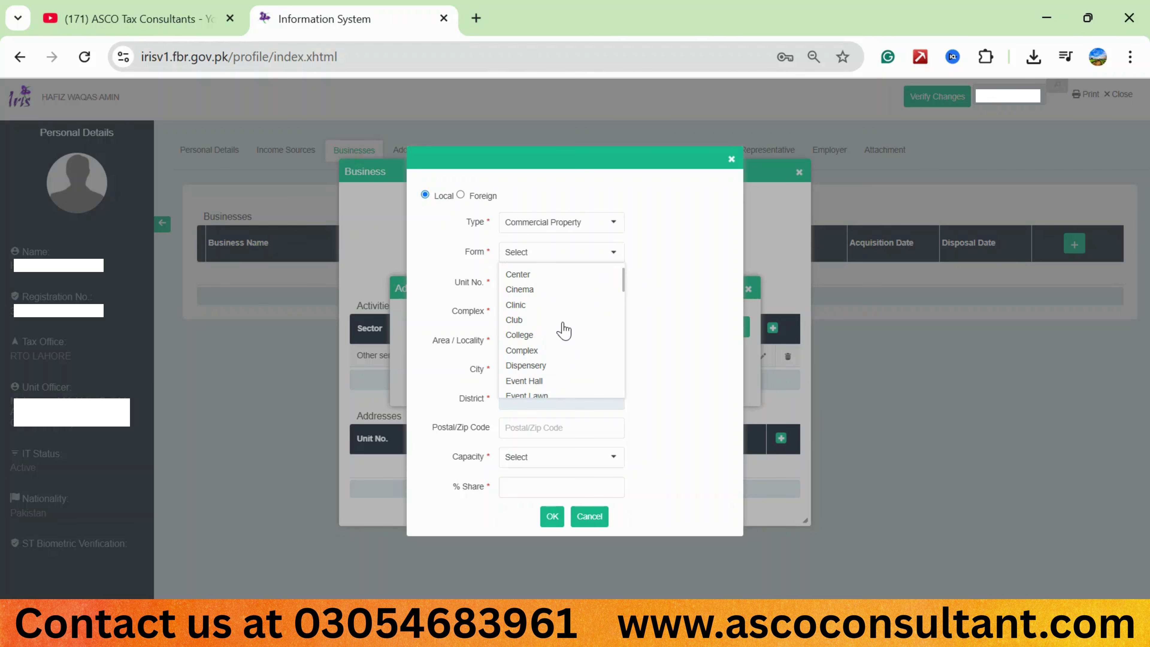
scroll(557, 345, "down", 1)
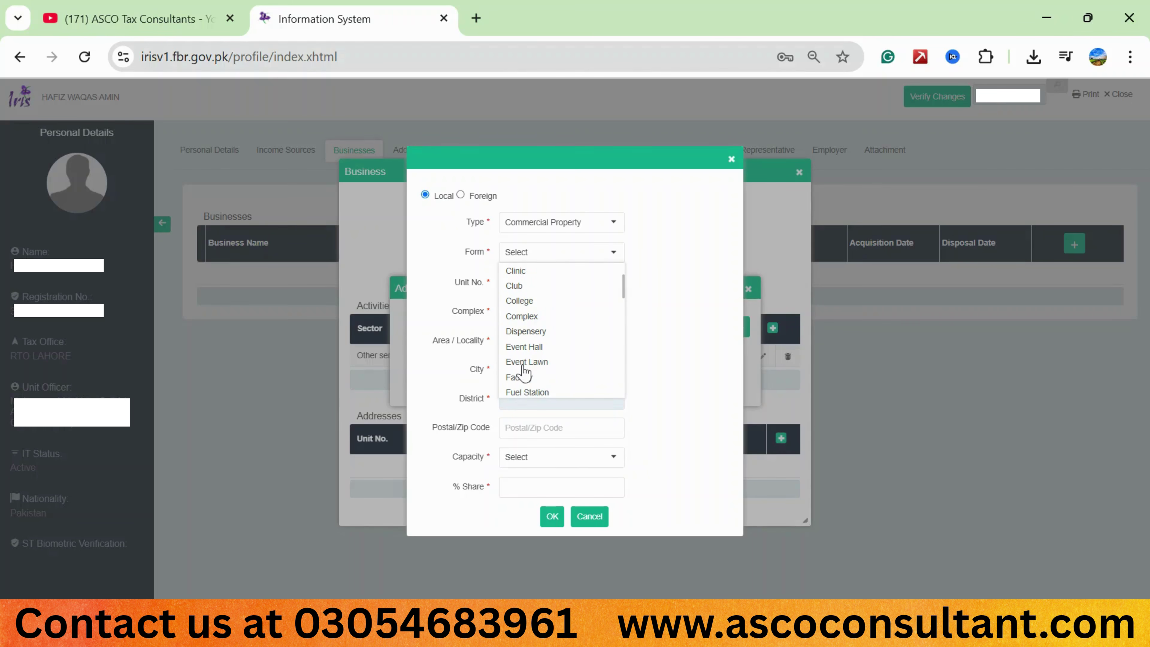
scroll(539, 381, "down", 3)
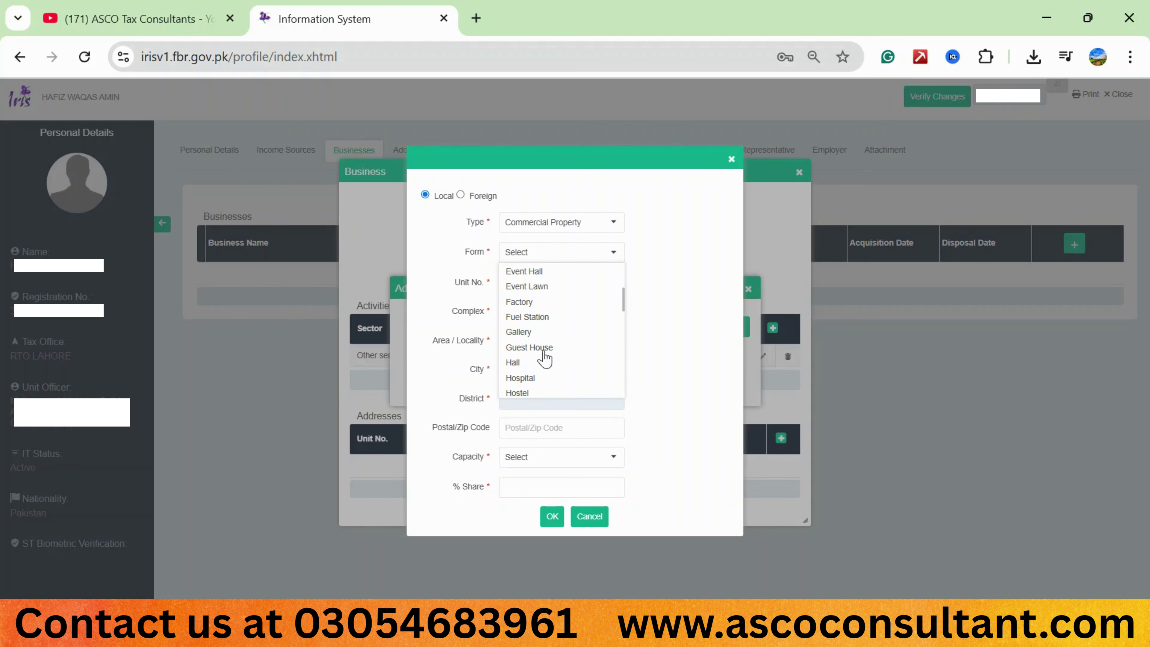
scroll(545, 372, "down", 1)
scroll(543, 370, "down", 2)
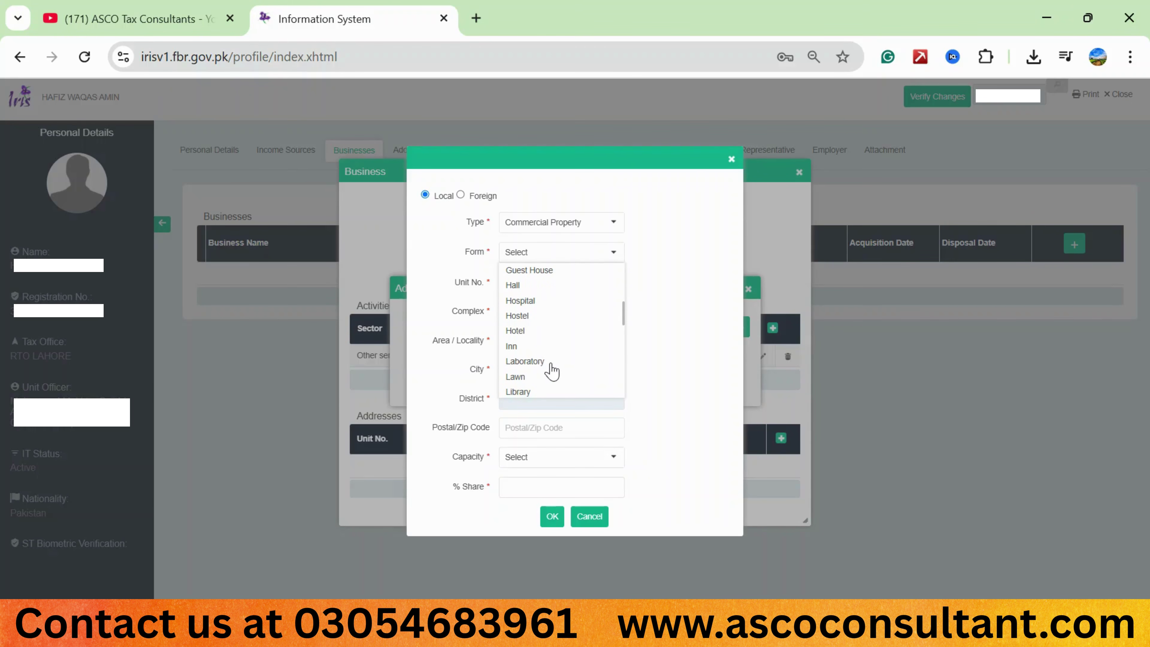
scroll(548, 369, "down", 2)
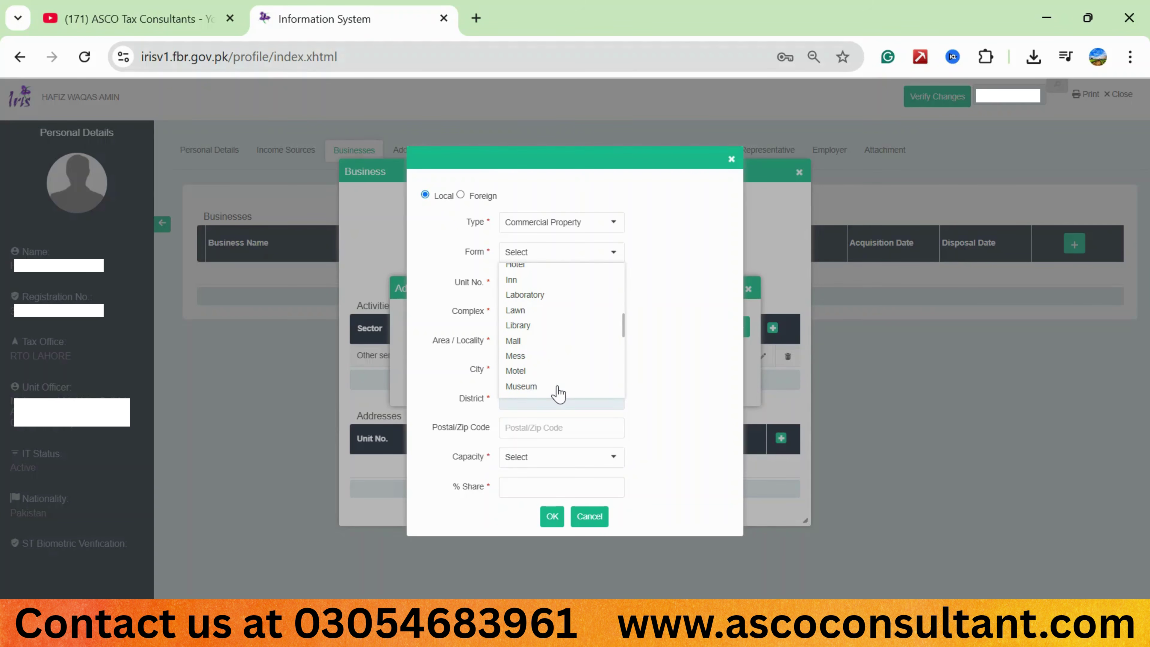
scroll(554, 390, "down", 3)
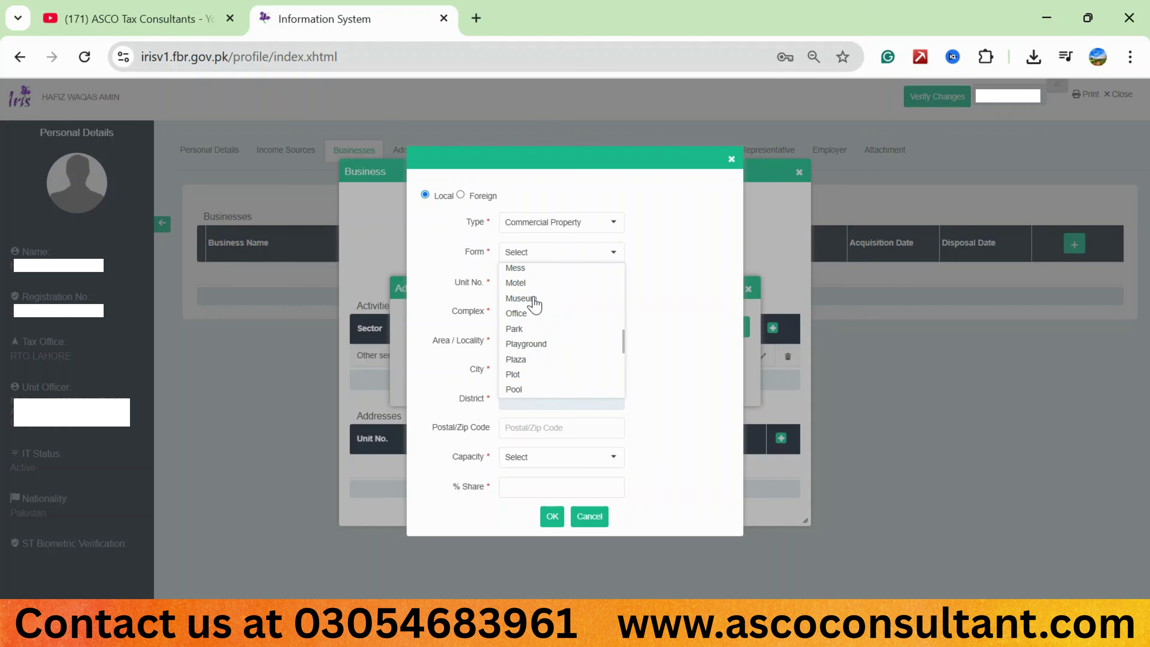
scroll(554, 357, "down", 5)
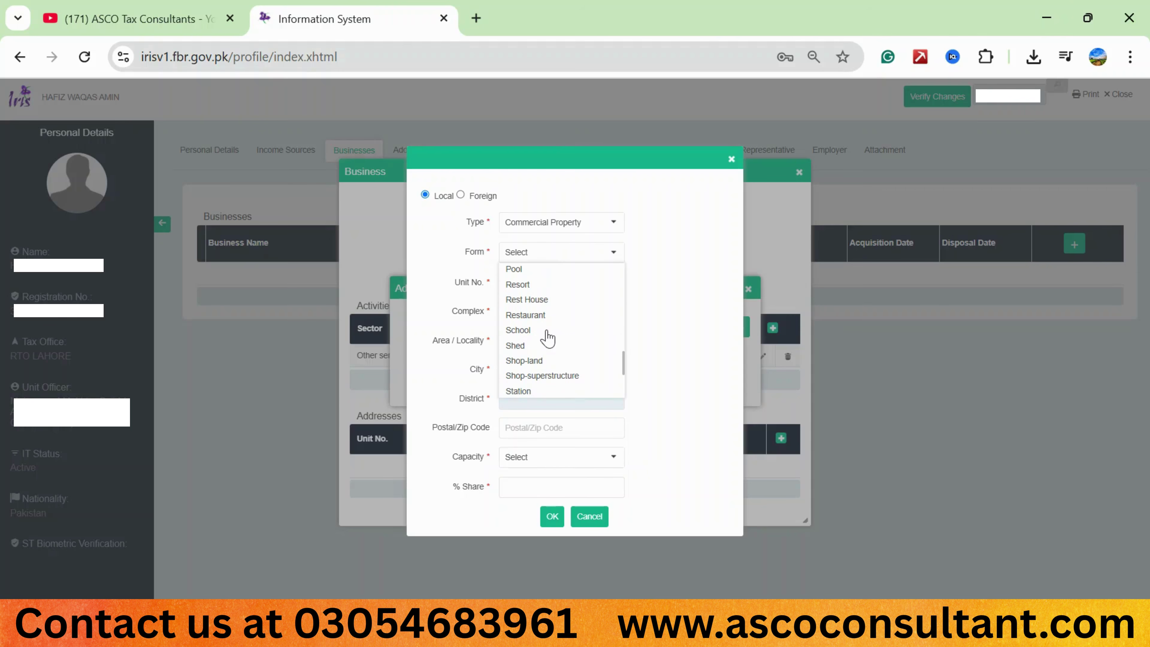
scroll(548, 346, "down", 3)
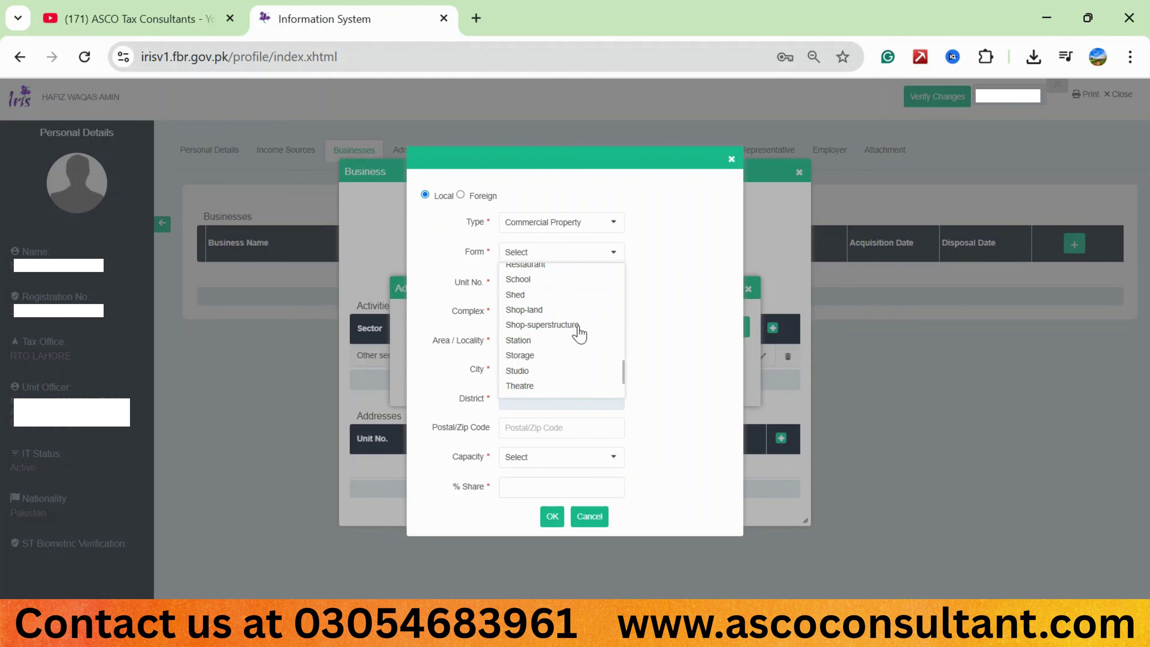
left_click(532, 327)
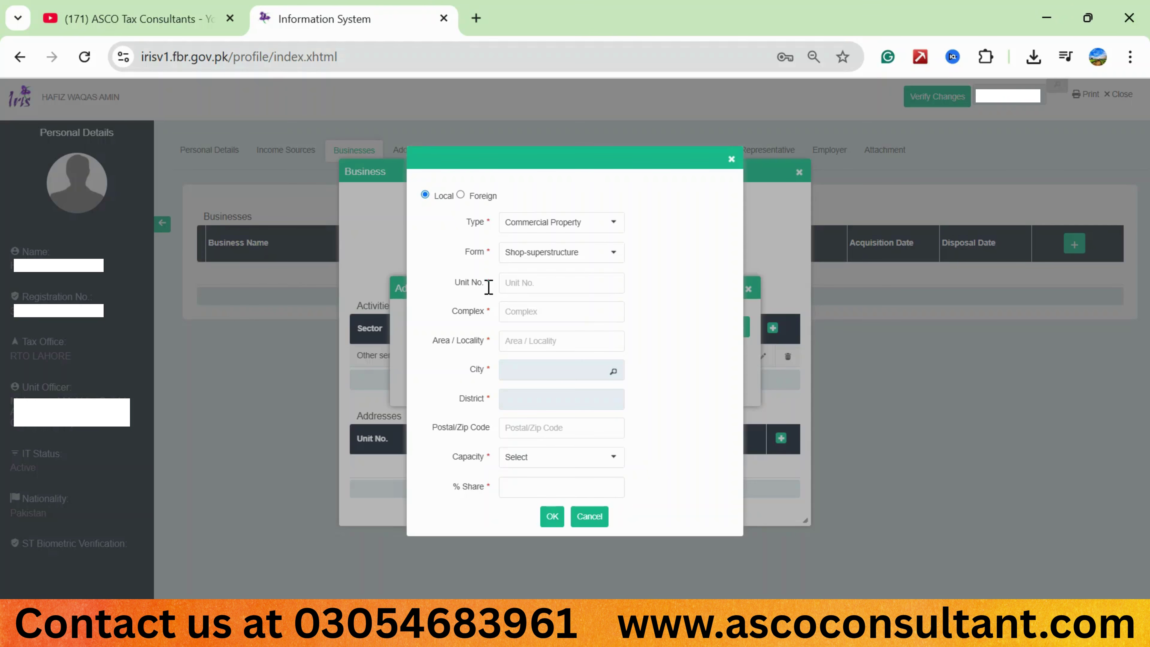
Enter unit number A and complex S, then move to Area / Locality.
left_click(506, 293)
type("A")
left_click(520, 313)
type("S")
left_click(514, 345)
Search cities for 'lahore' and select the plain Lahore entry as City and District.
left_click(613, 372)
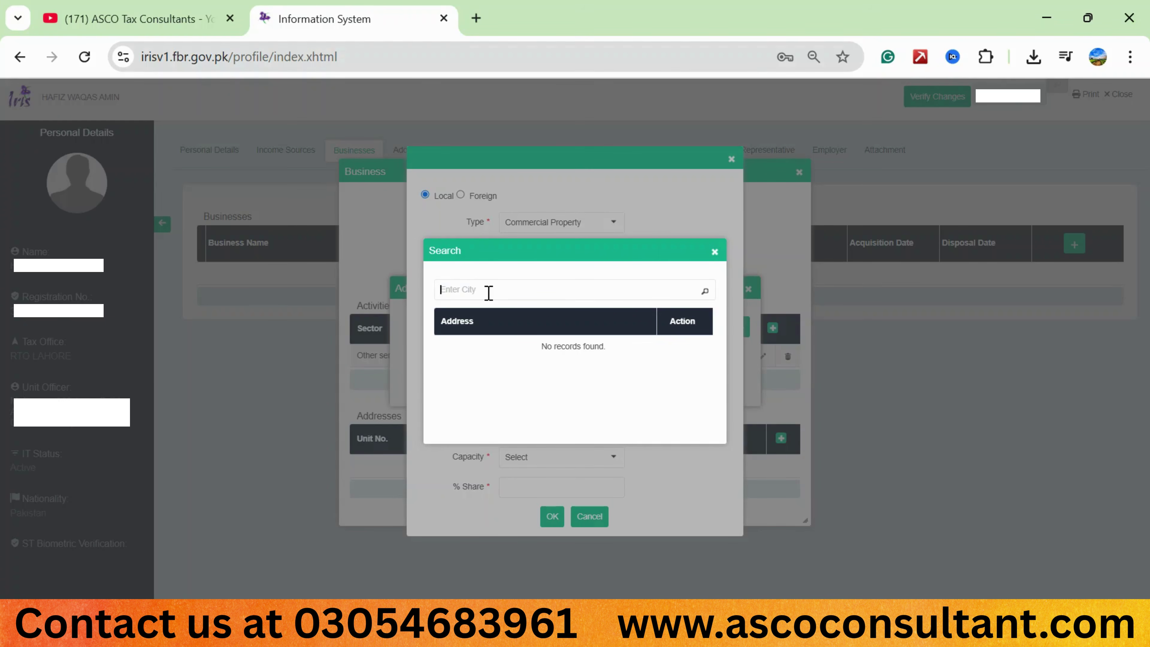
type("lahore")
left_click(704, 292)
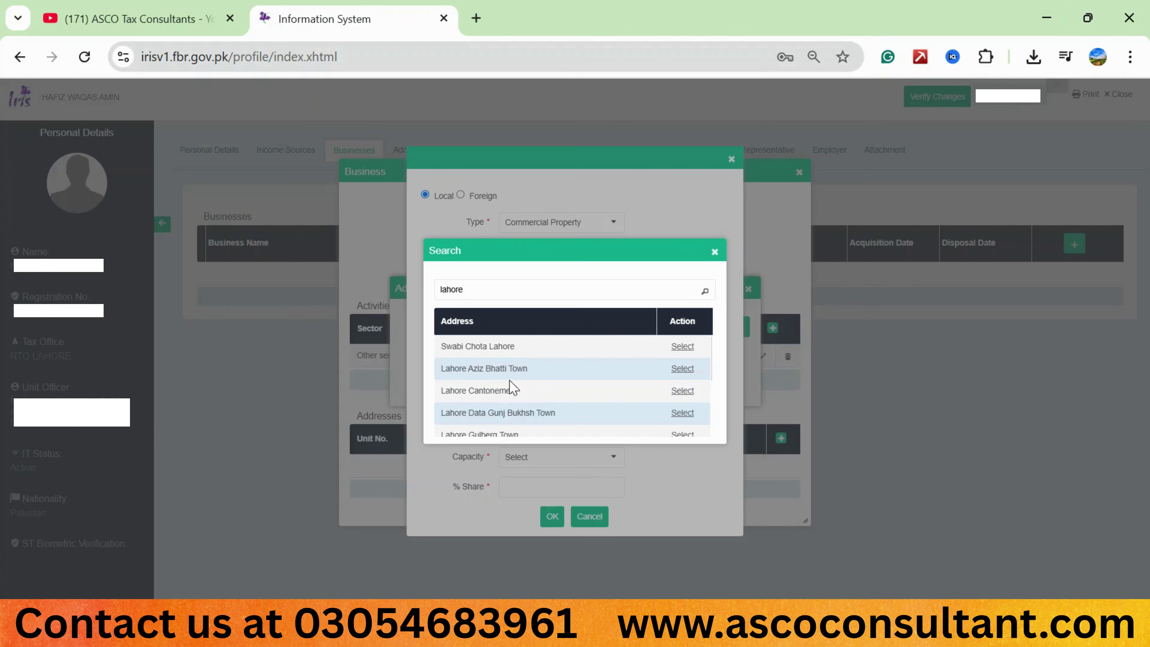
scroll(504, 394, "down", 1)
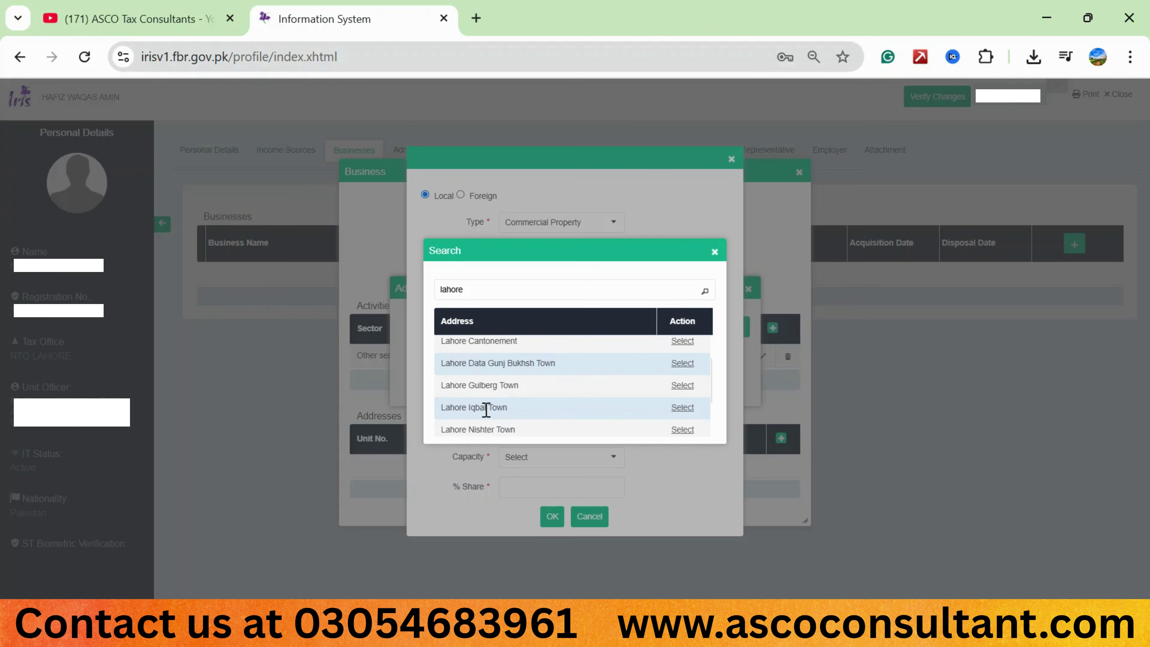
scroll(486, 410, "down", 3)
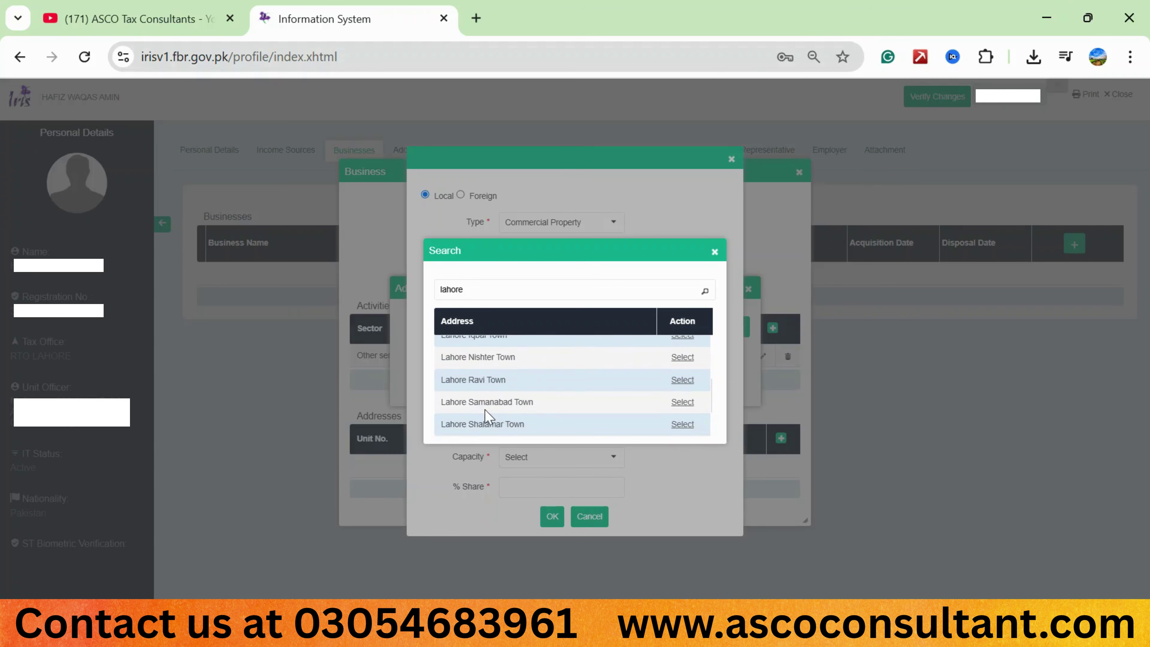
scroll(485, 410, "down", 2)
scroll(526, 385, "down", 1)
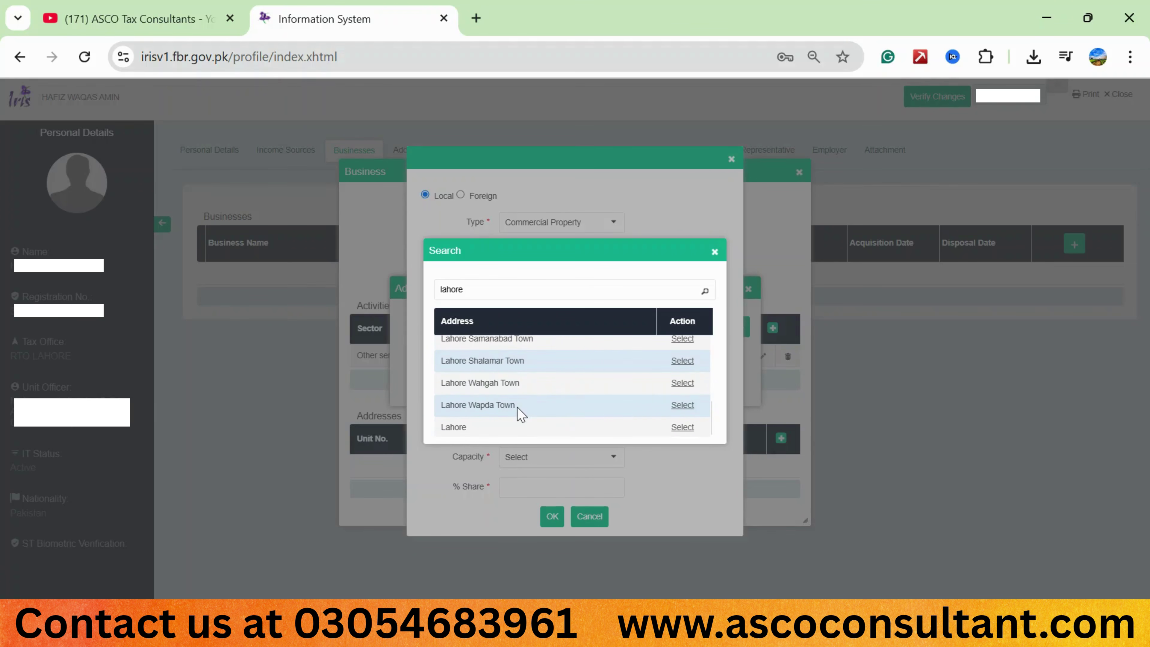
scroll(517, 406, "down", 1)
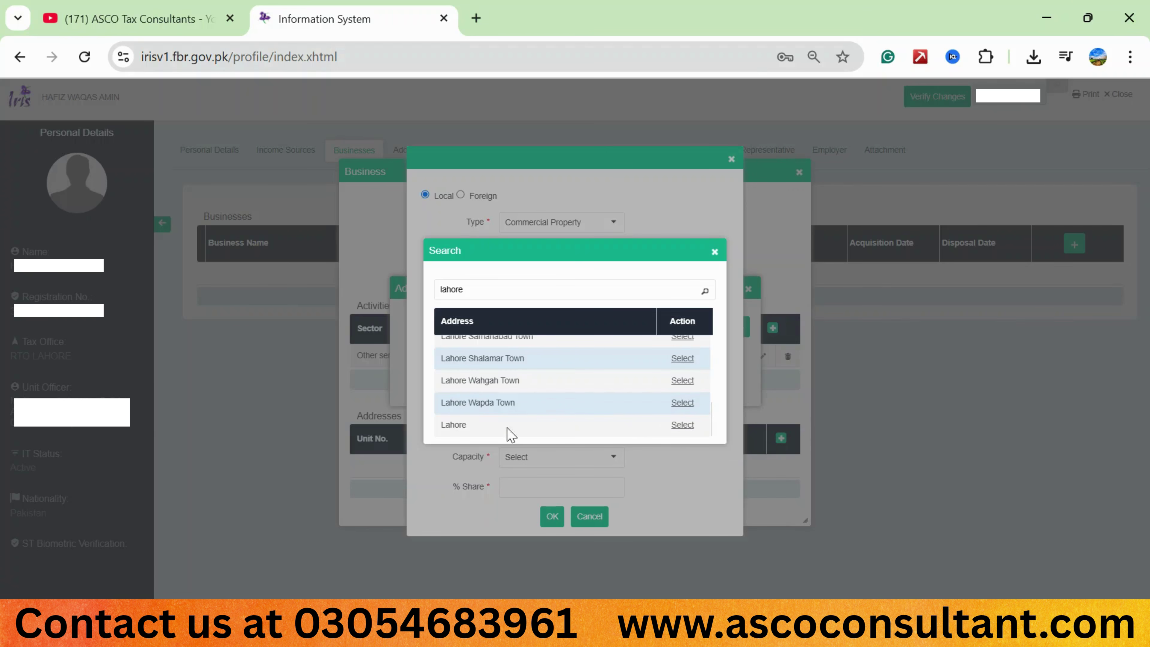
left_click(681, 425)
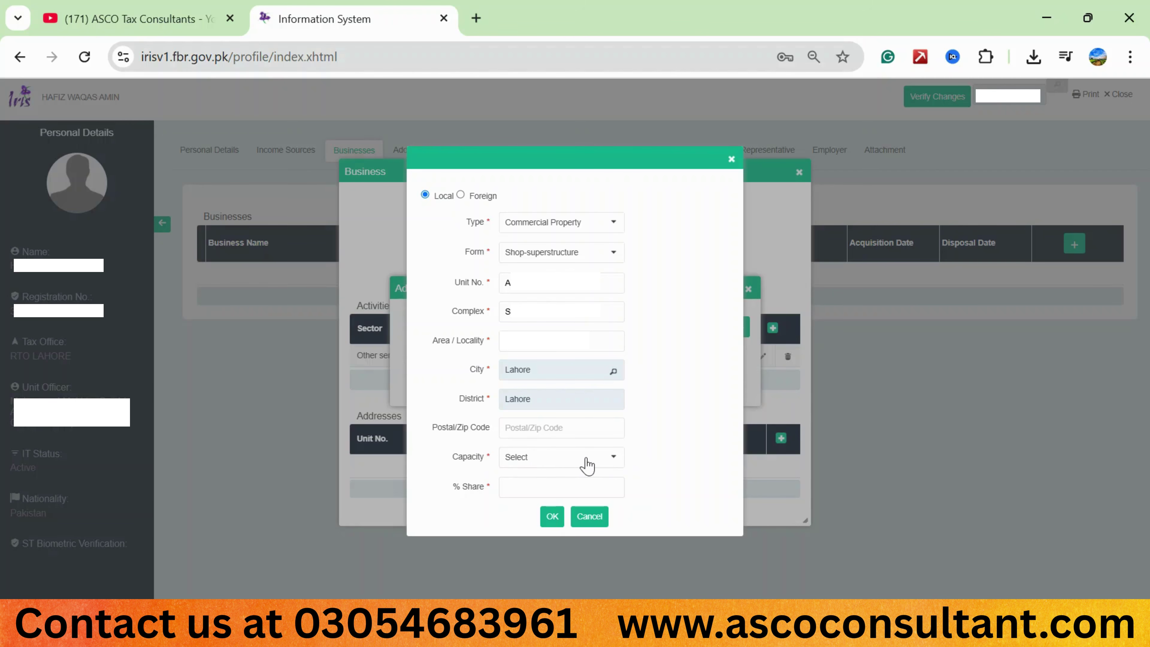
Choose Benami / Lessee / Tenant / Franchisee / Occupant as the Capacity and confirm it.
left_click(614, 456)
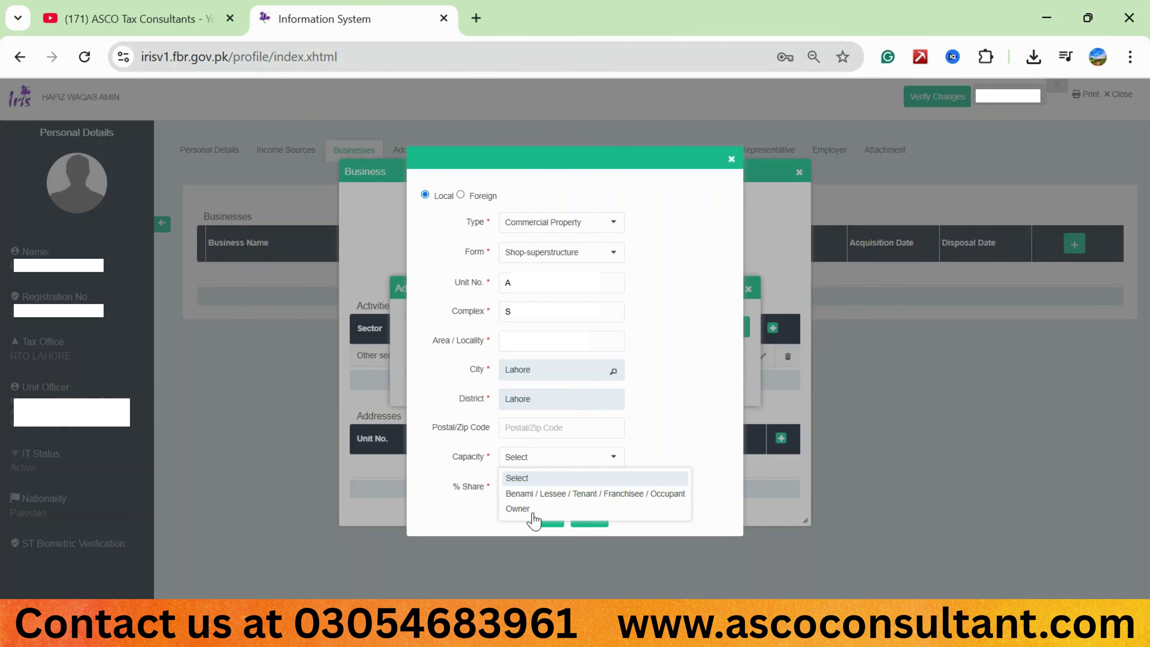
left_click(537, 496)
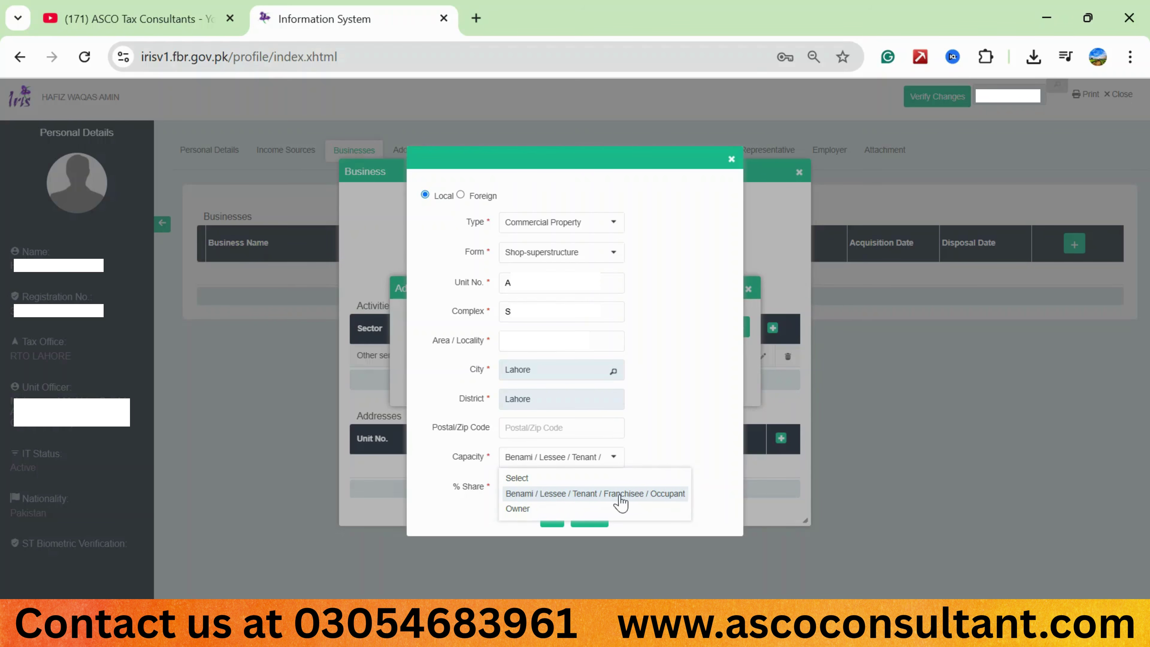
left_click(599, 498)
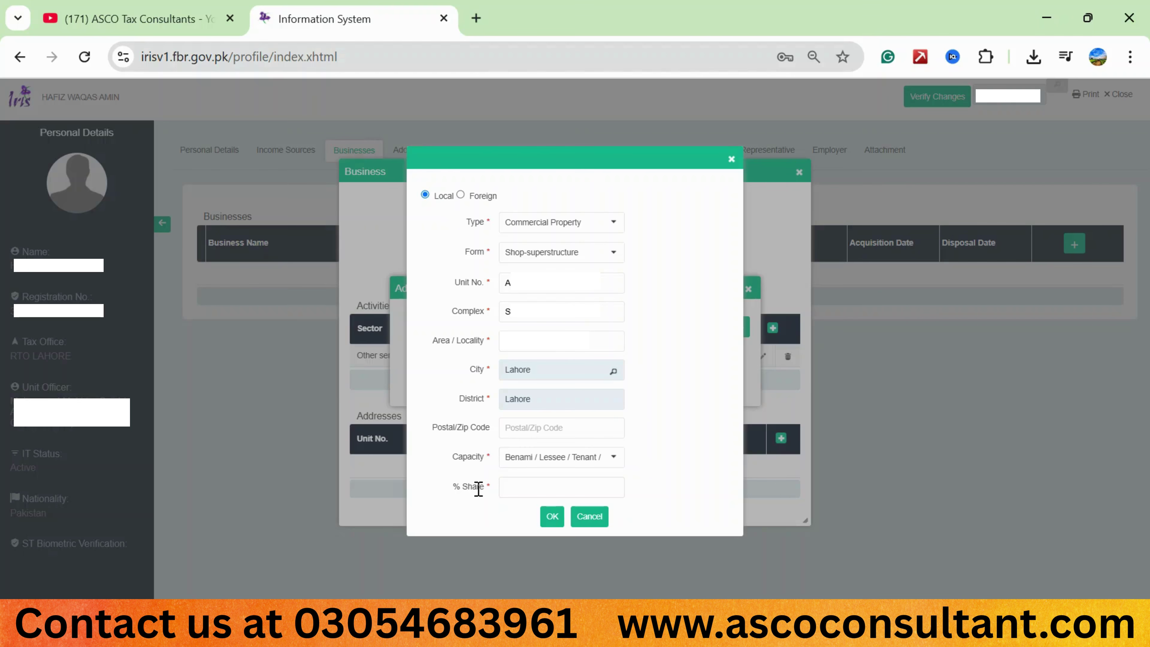
Enter 100 in the % Share field, correcting the digits as needed.
left_click(532, 483)
type("100")
key("BackSpace")
key("BackSpace")
type("00")
Confirm the address details, attach the address, and save the TRADERS business.
left_click(550, 517)
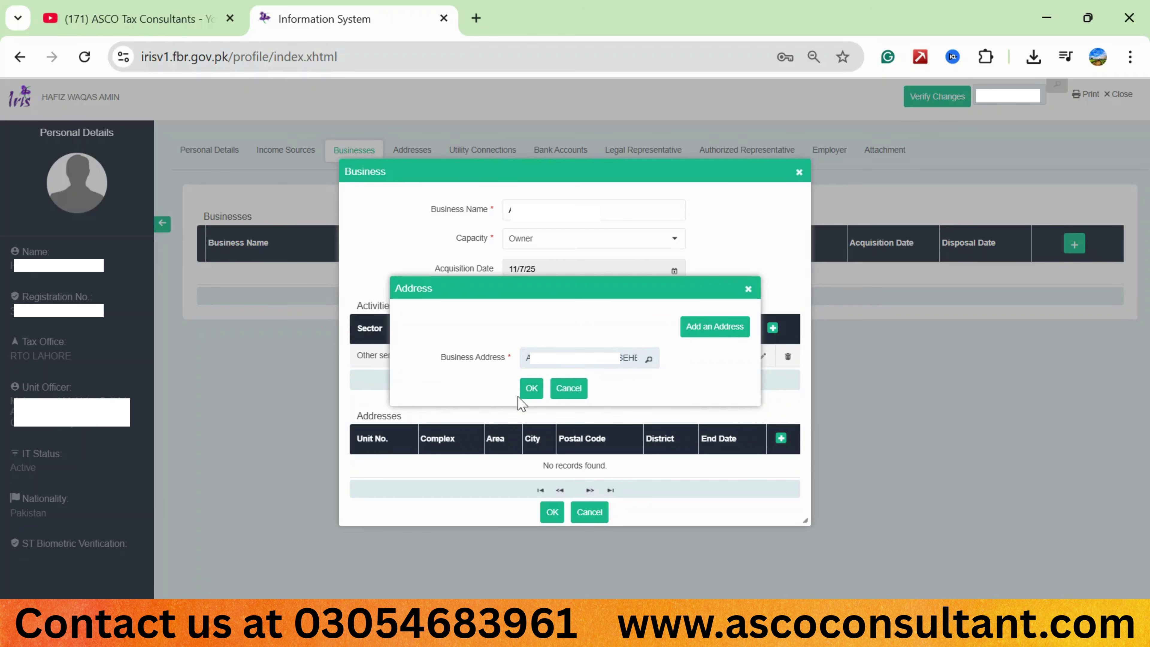
left_click(532, 389)
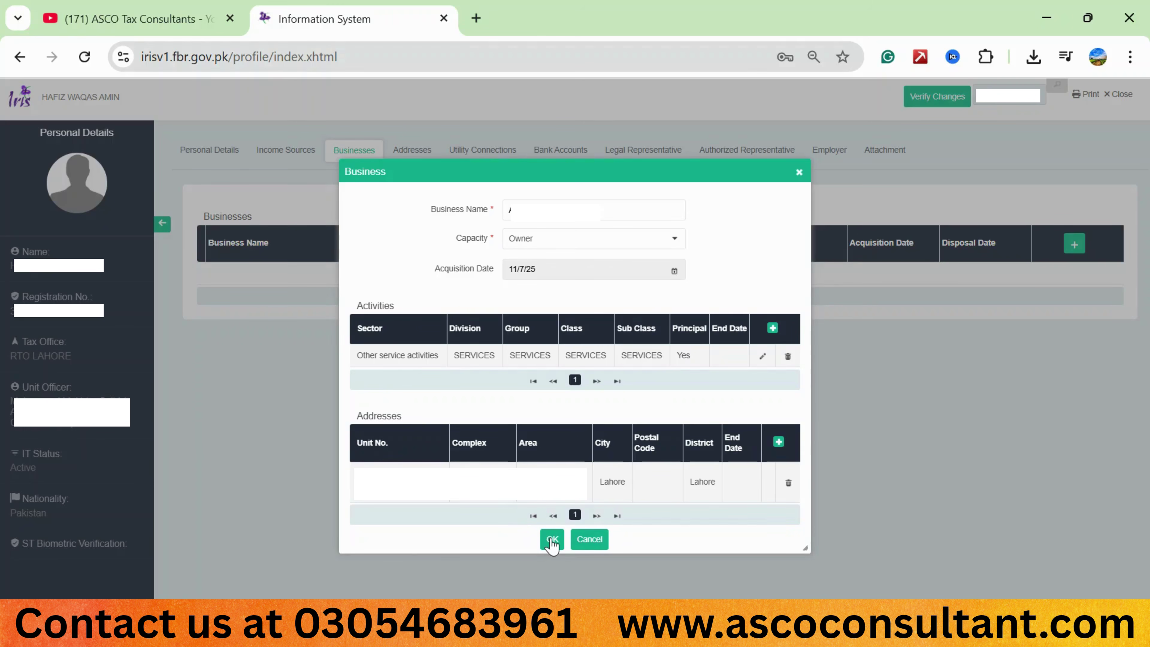
left_click(551, 540)
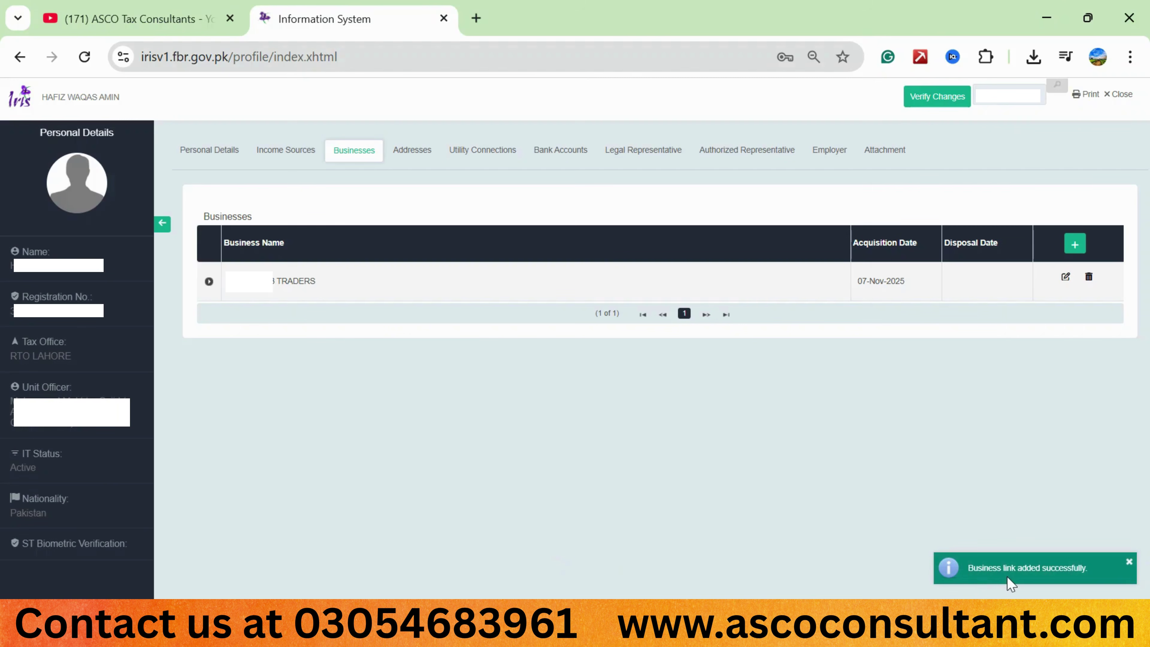
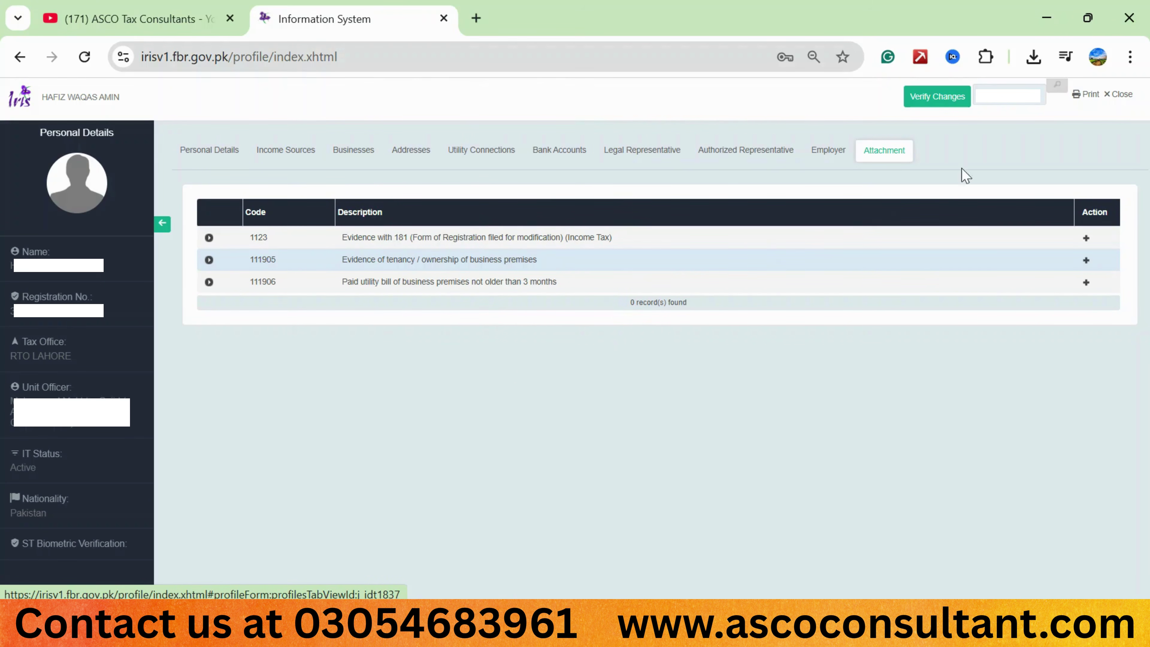
Print the taxpayer profile to Profile Report (1).pdf and open the downloaded PDF.
left_click(1080, 96)
left_click(835, 116)
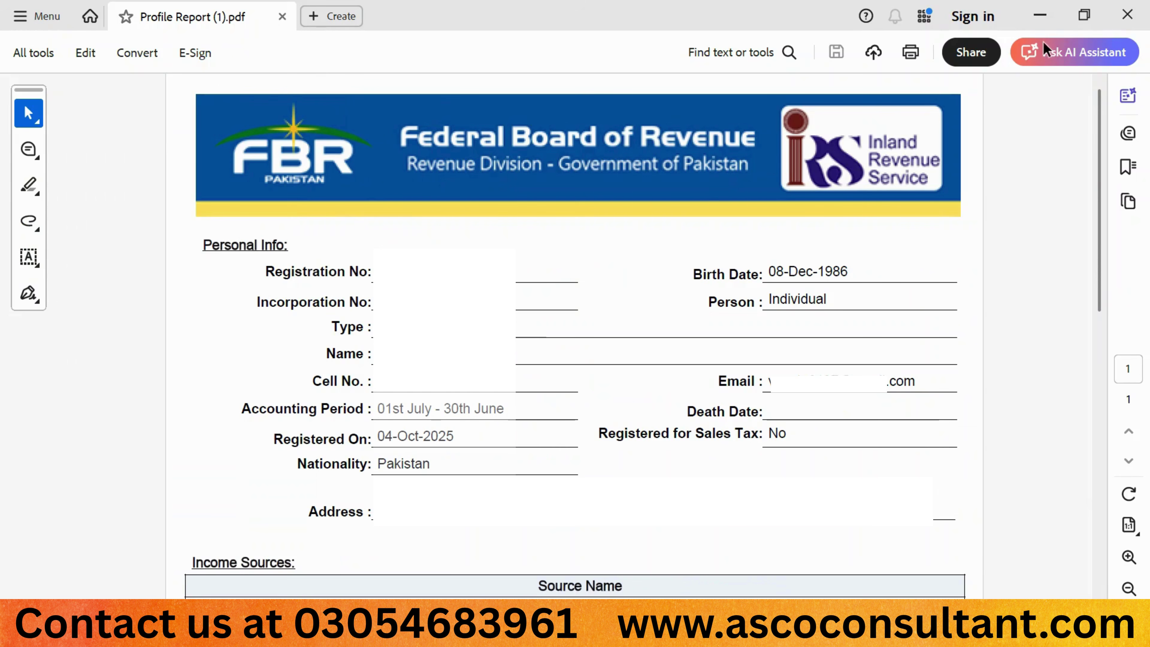
Close the Profile Report PDF in Adobe Acrobat to return to IRIS.
left_click(1145, 2)
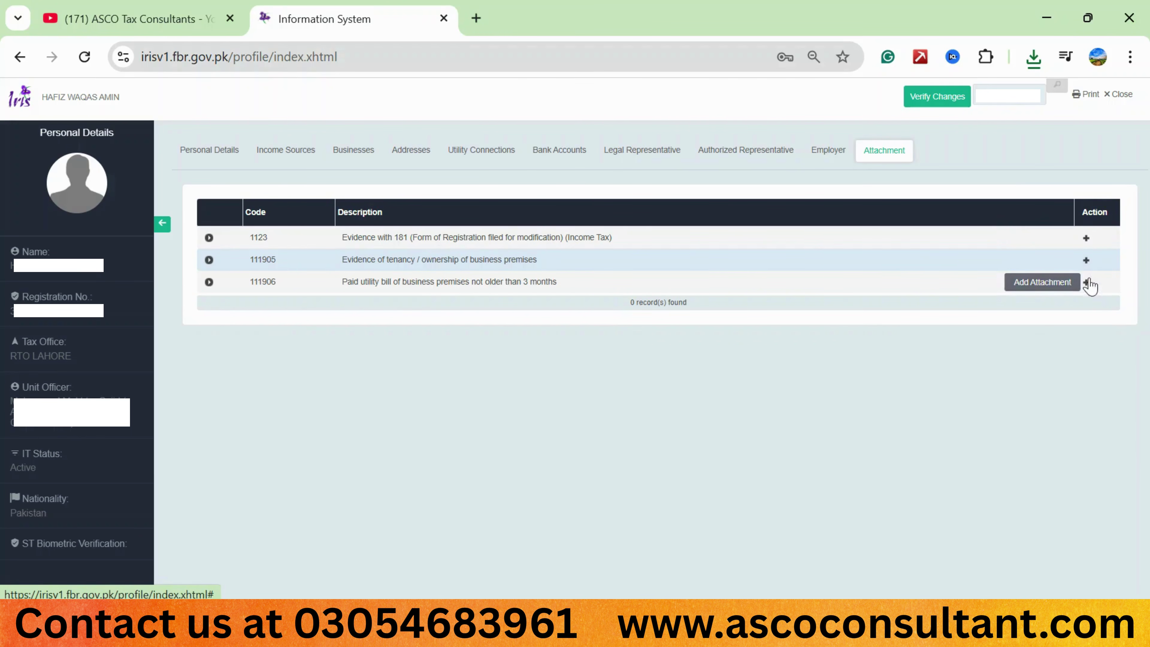
Upload Profile Report (1).pdf as evidence under code 1123 and expand the row to verify it.
left_click(1086, 238)
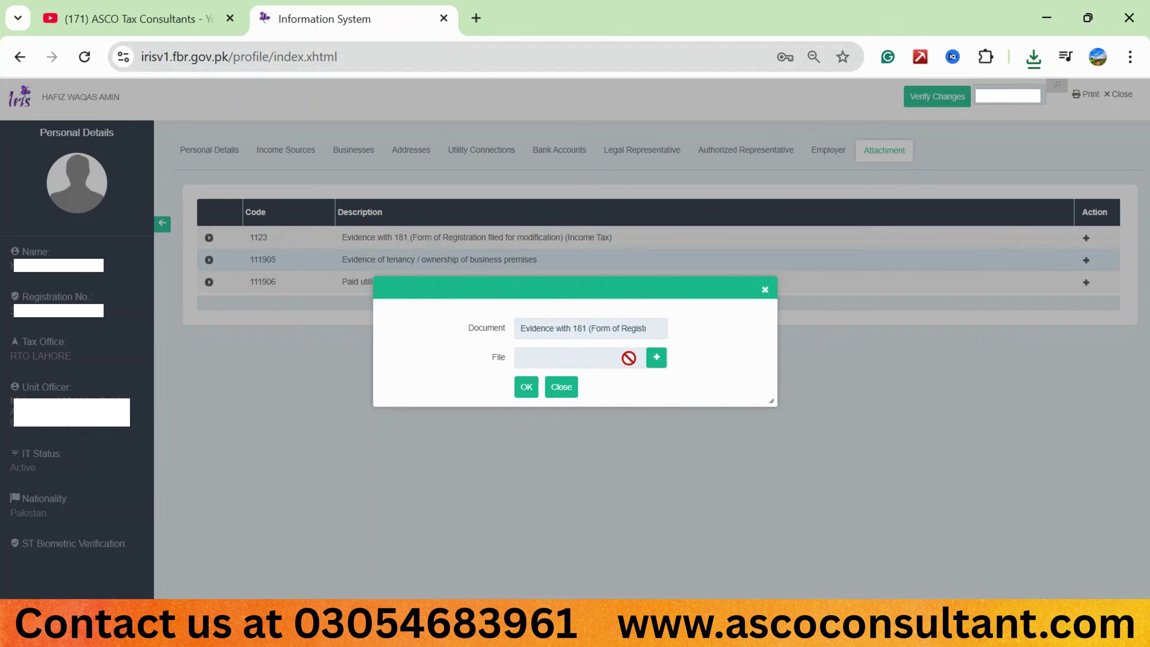
left_click(657, 359)
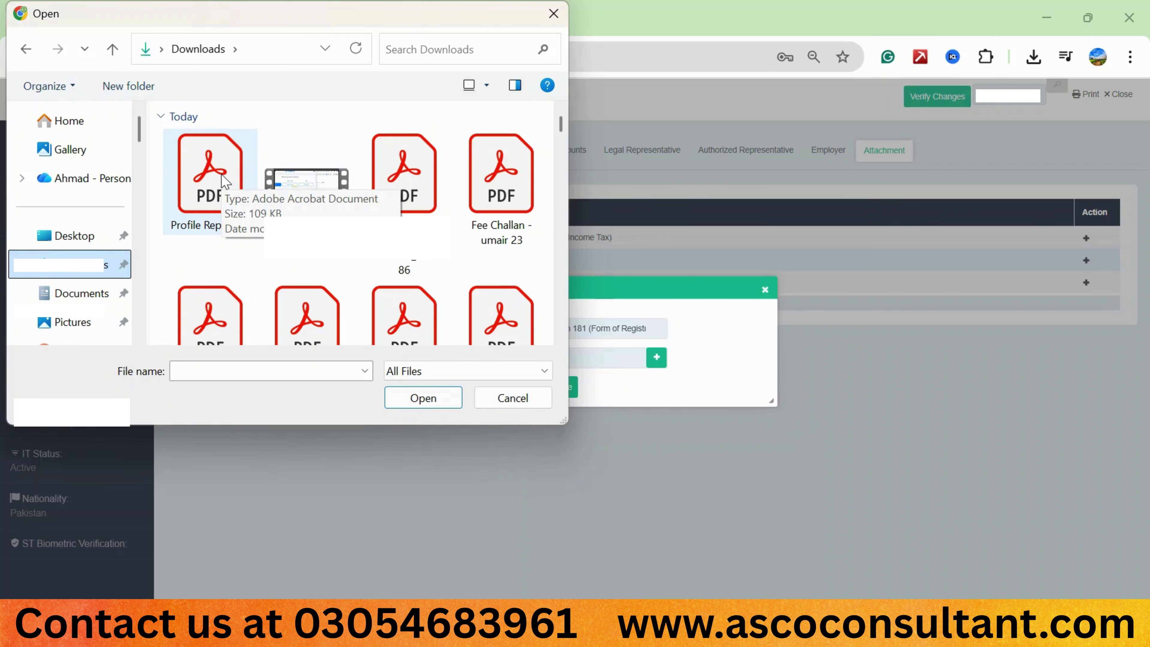
left_click(209, 160)
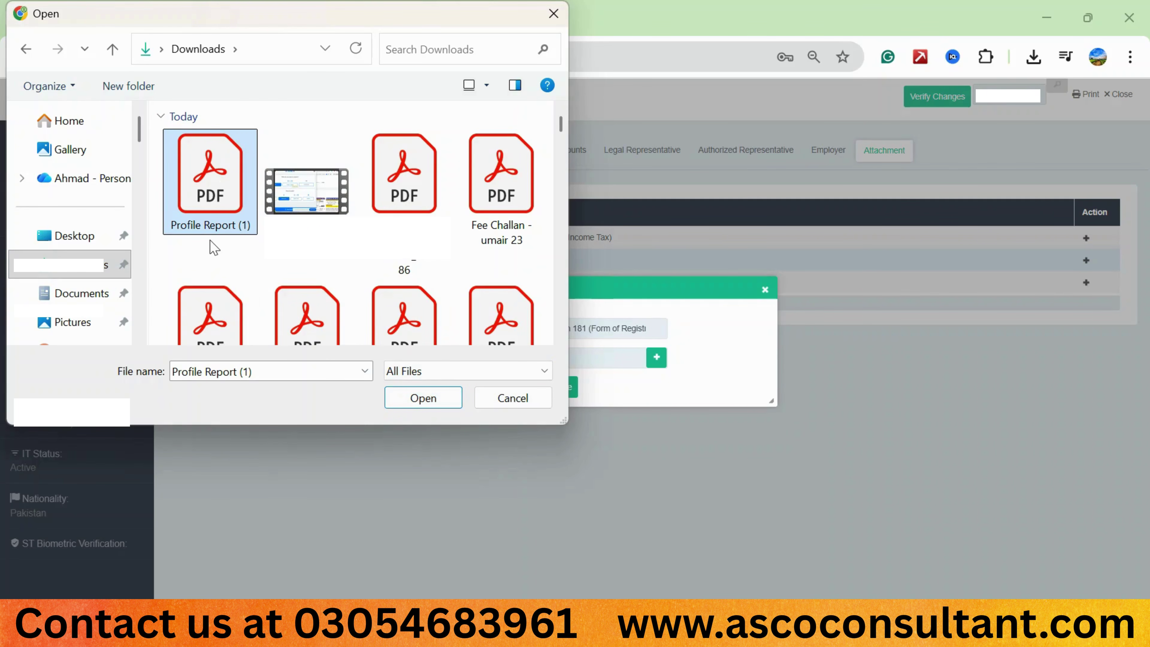
left_click(436, 393)
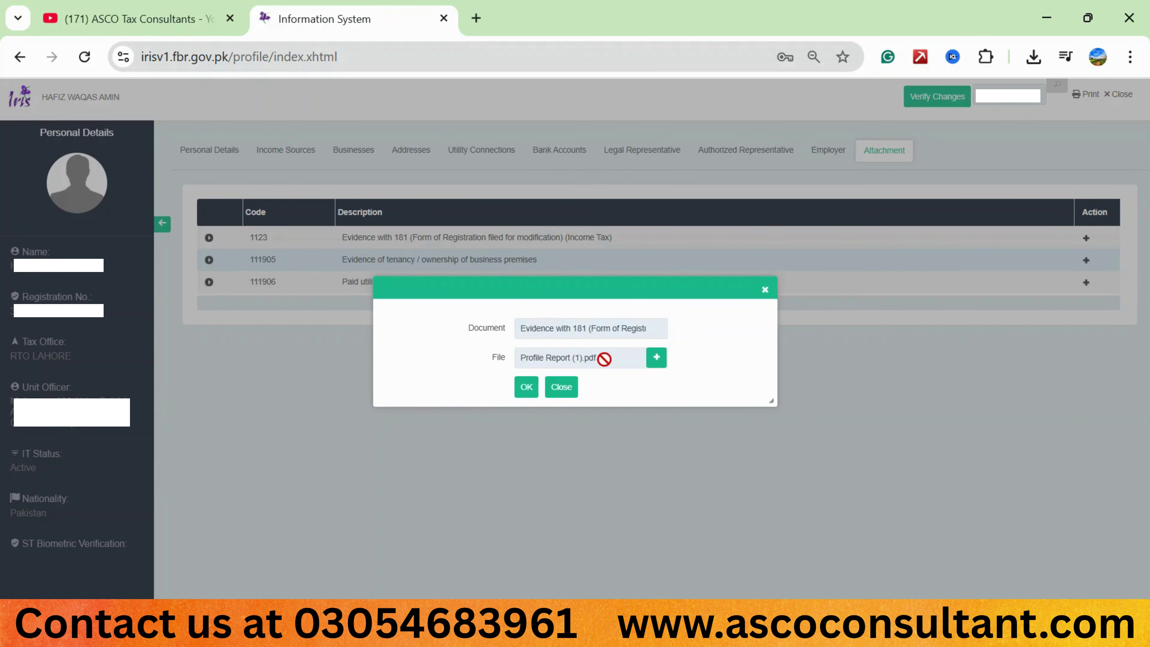
left_click(526, 388)
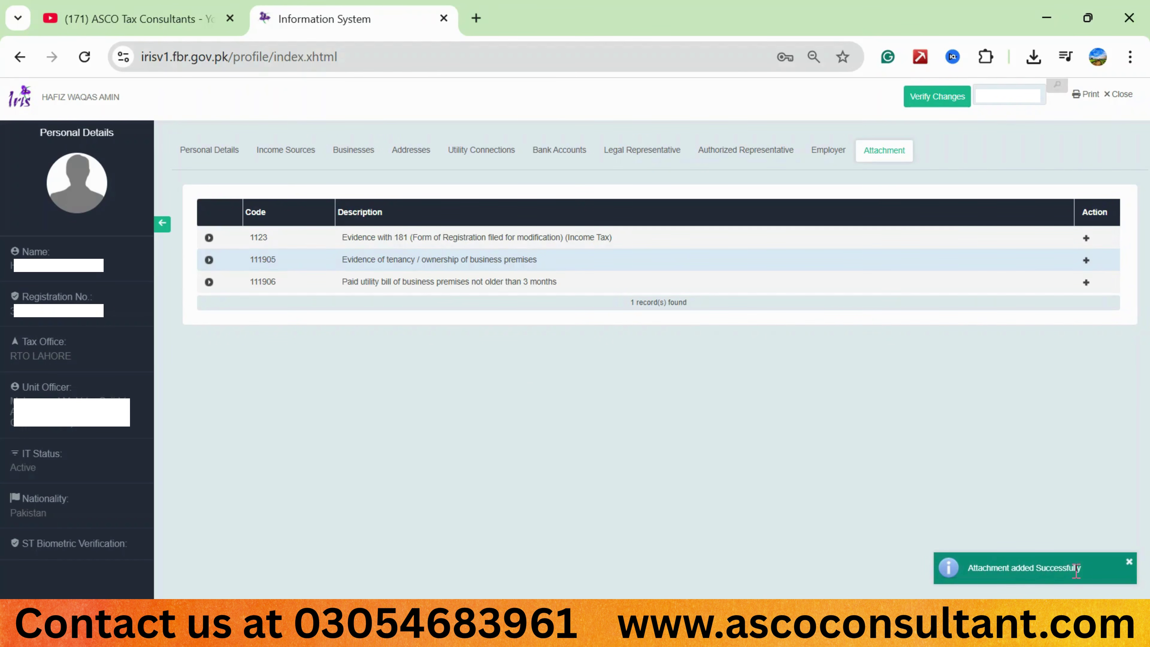
left_click(209, 238)
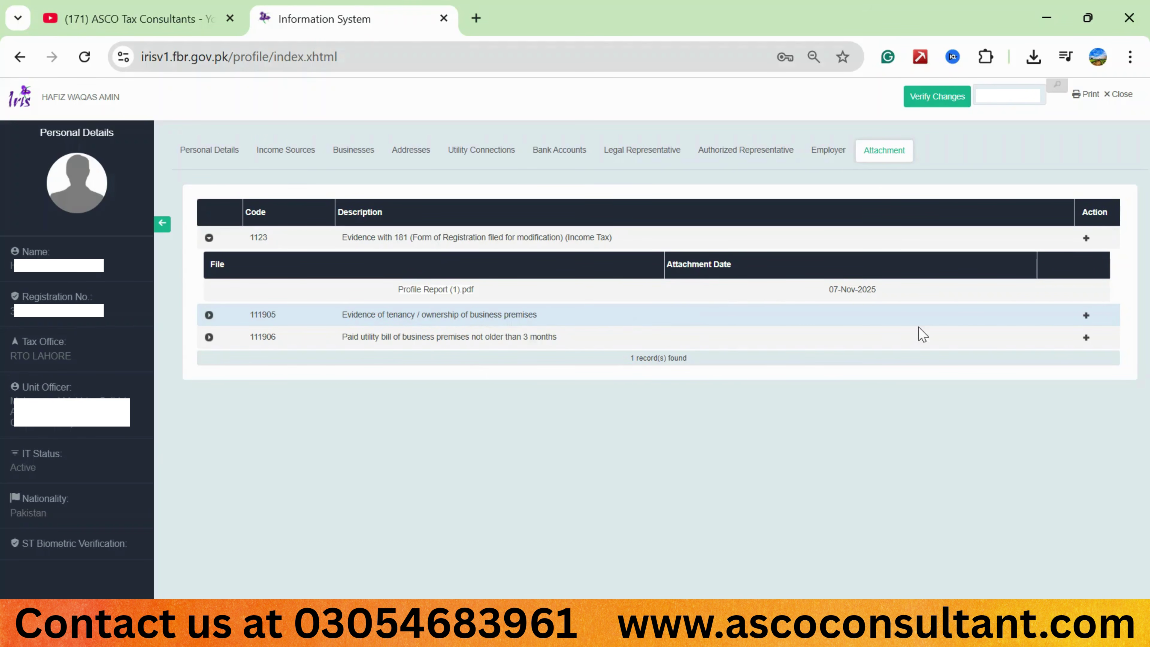
Attach Rent agreement.pdf as tenancy evidence under code 111905 and check the row.
left_click(1086, 315)
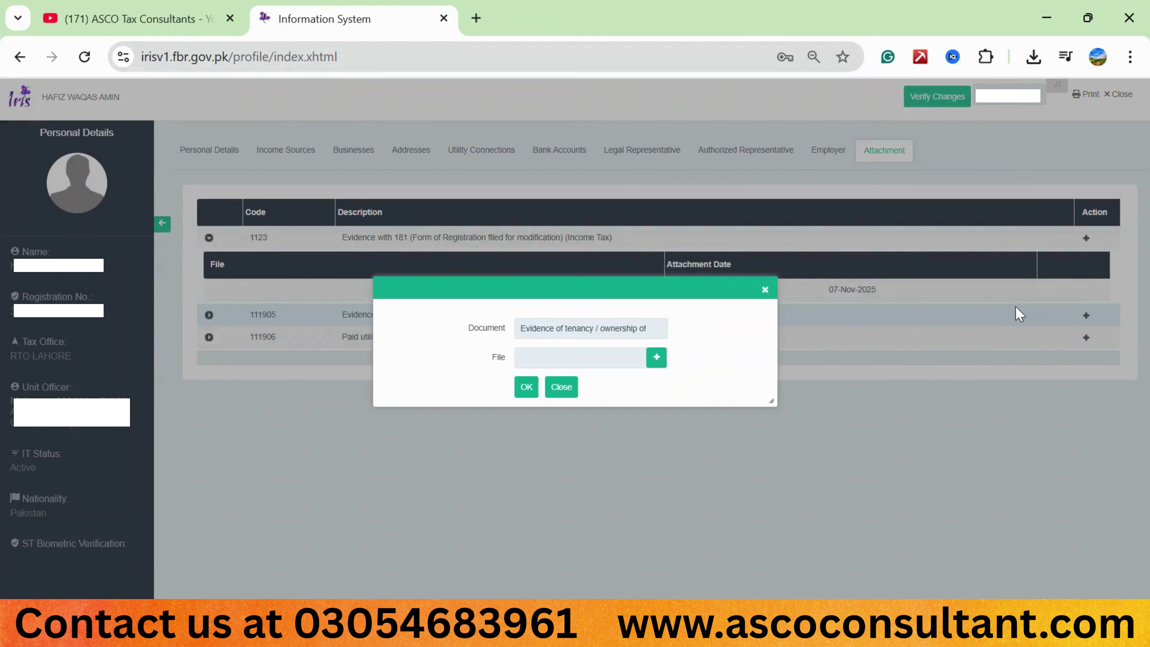
left_click(656, 360)
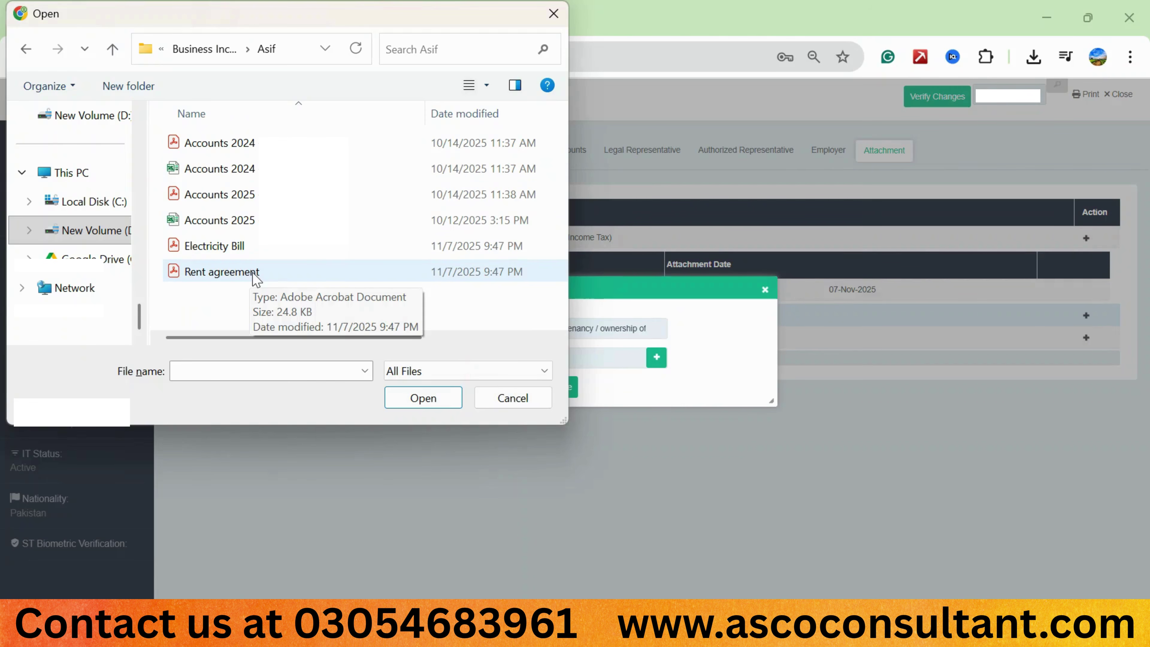
left_click(285, 274)
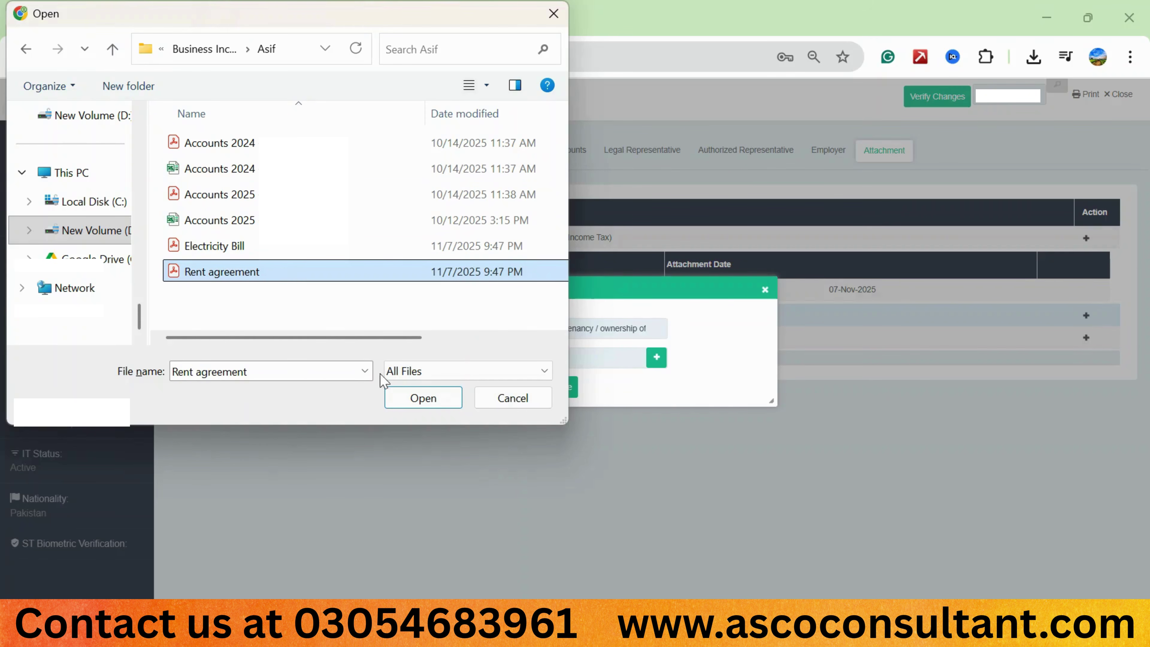
double_click(281, 278)
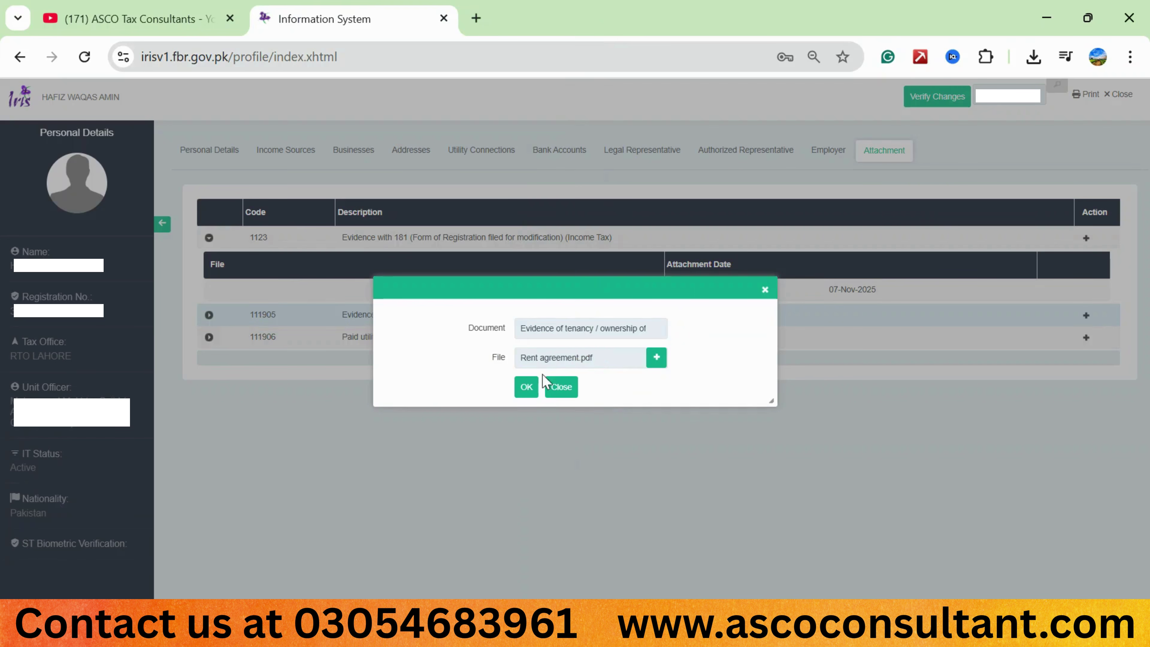
left_click(525, 389)
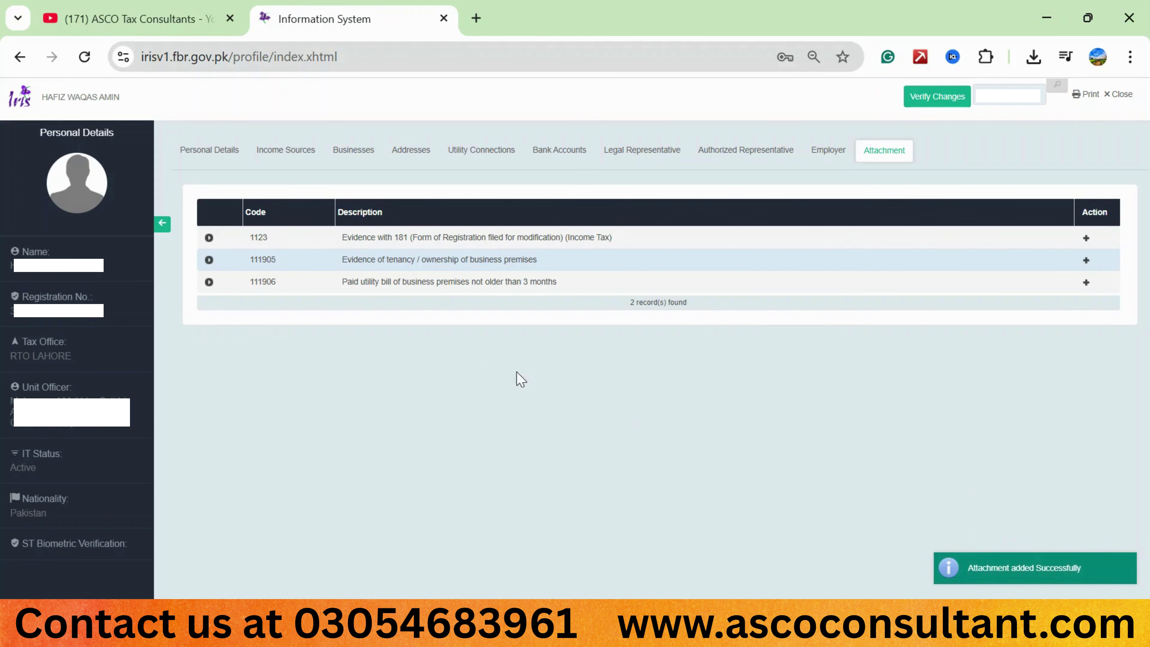
left_click(209, 259)
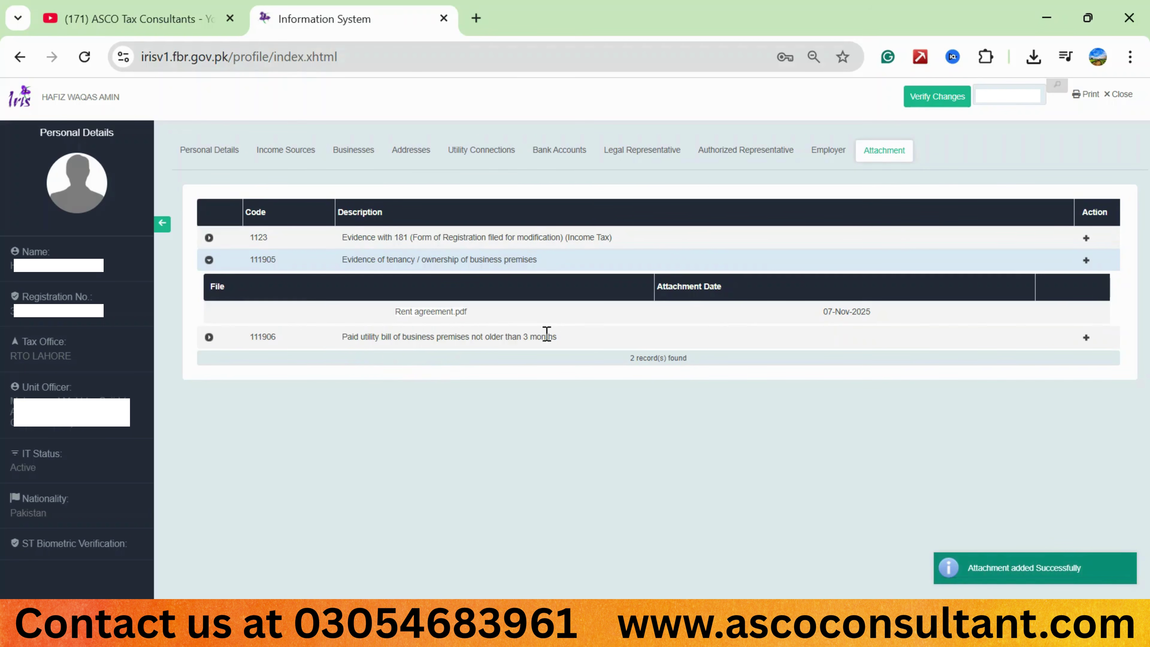
Attach Electricity Bill.pdf as the utility bill under code 111906 and check the row.
left_click(1086, 338)
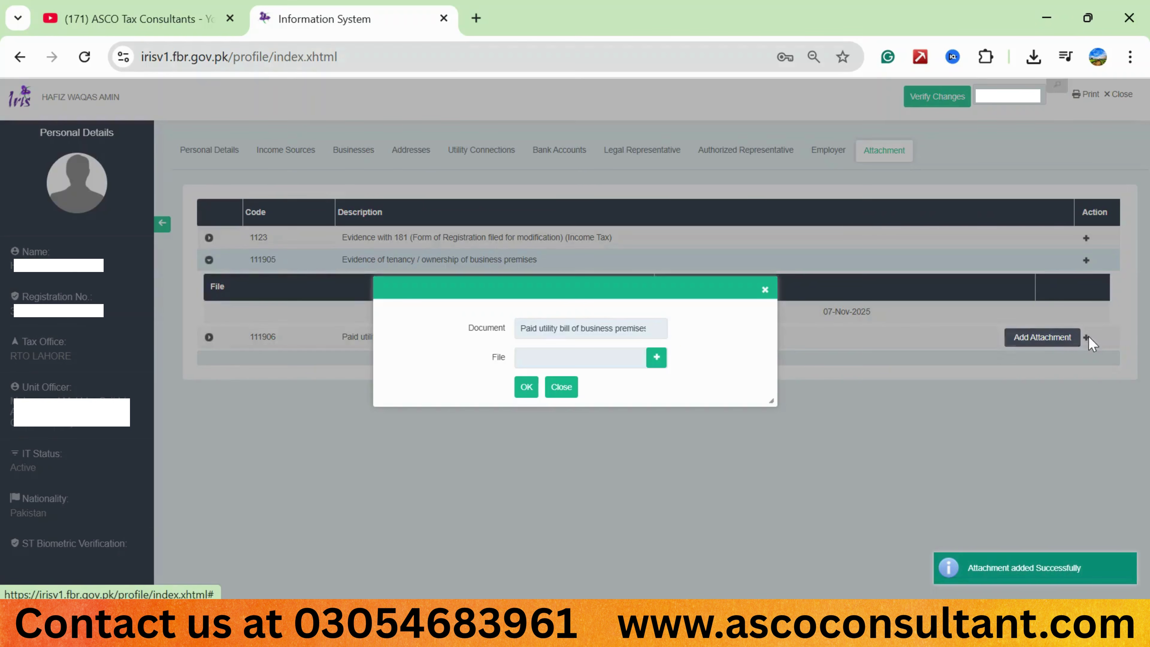
left_click(656, 358)
double_click(249, 254)
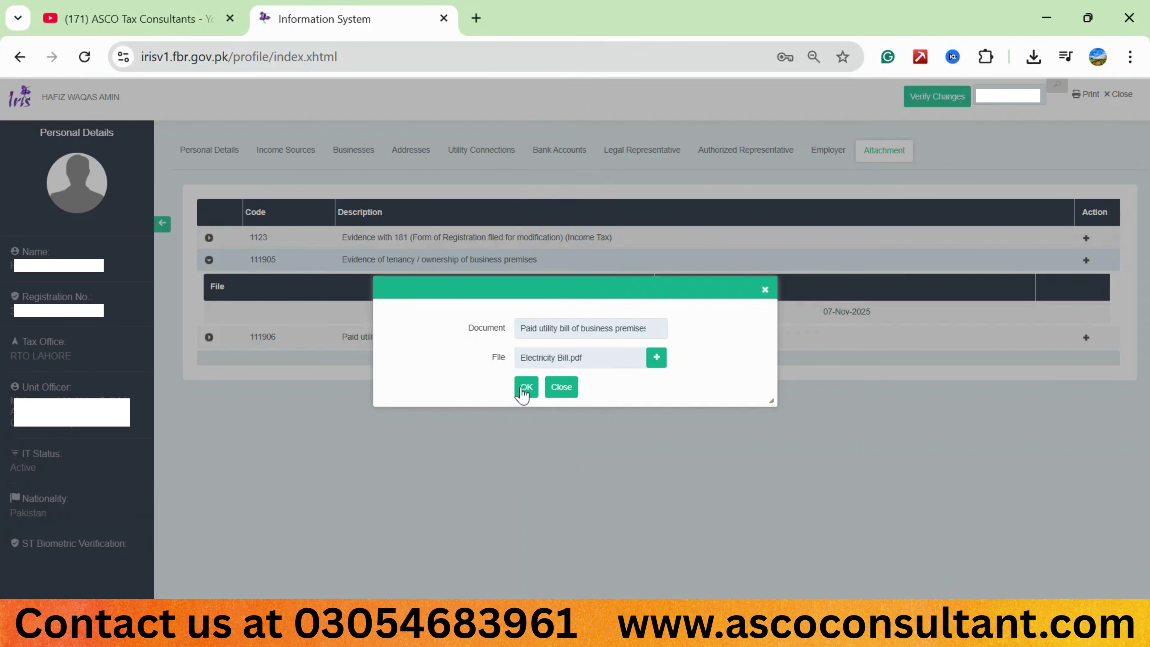
left_click(525, 388)
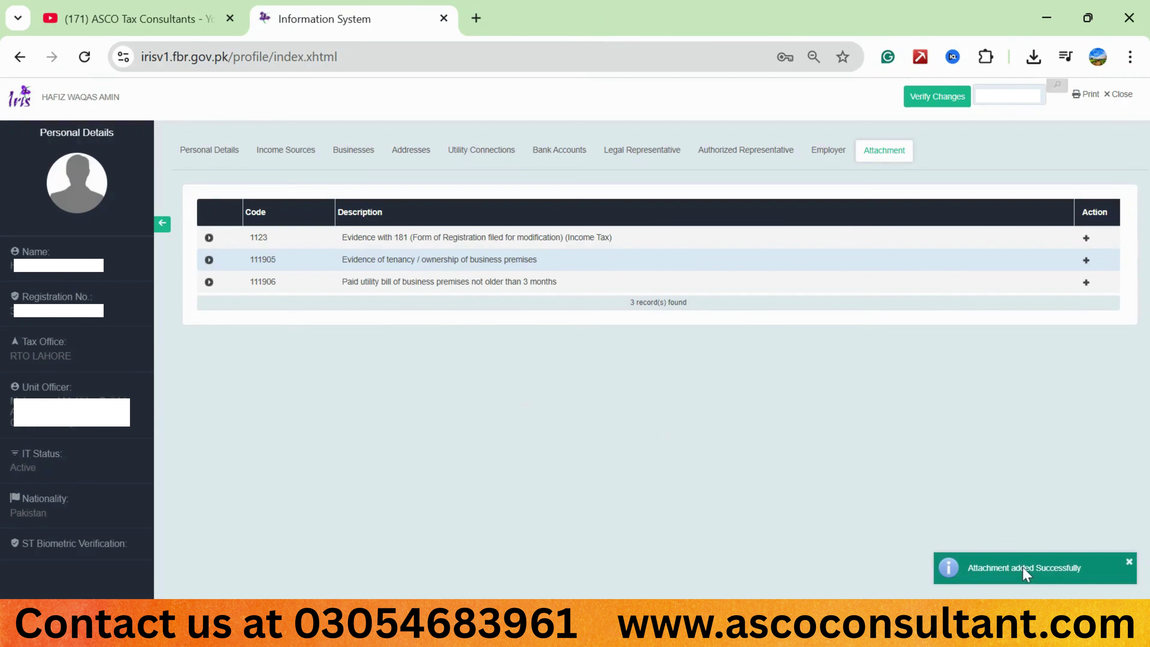
left_click(208, 282)
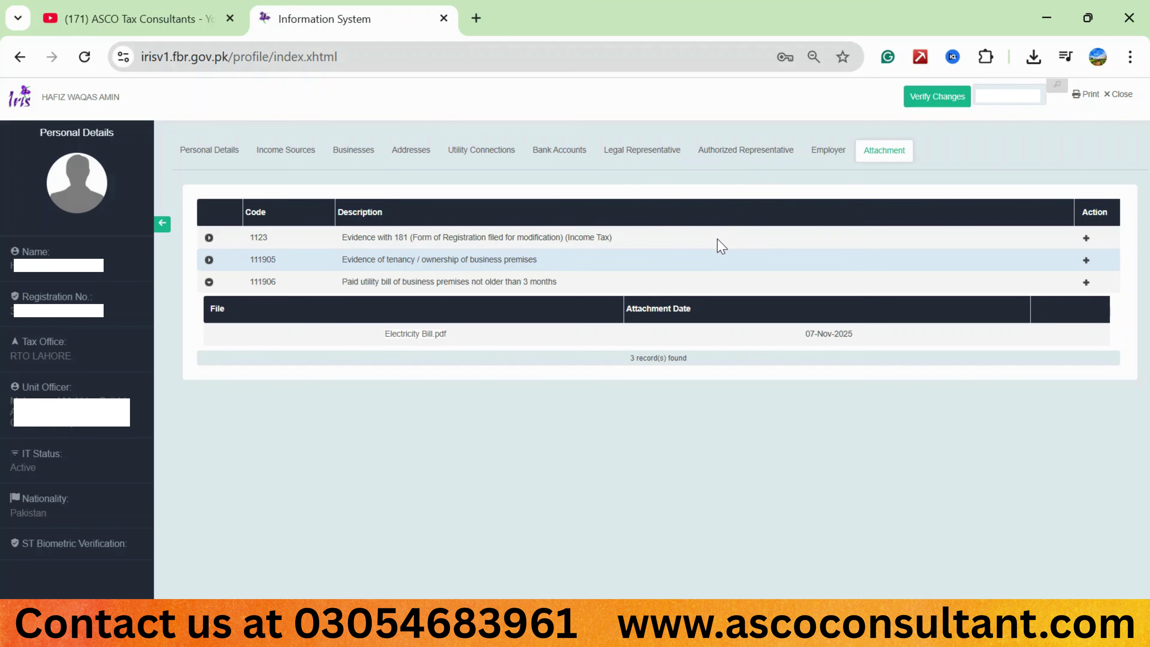
Submit the changes with Verify Changes and confirm the undertaking by entering the account PIN.
left_click(923, 102)
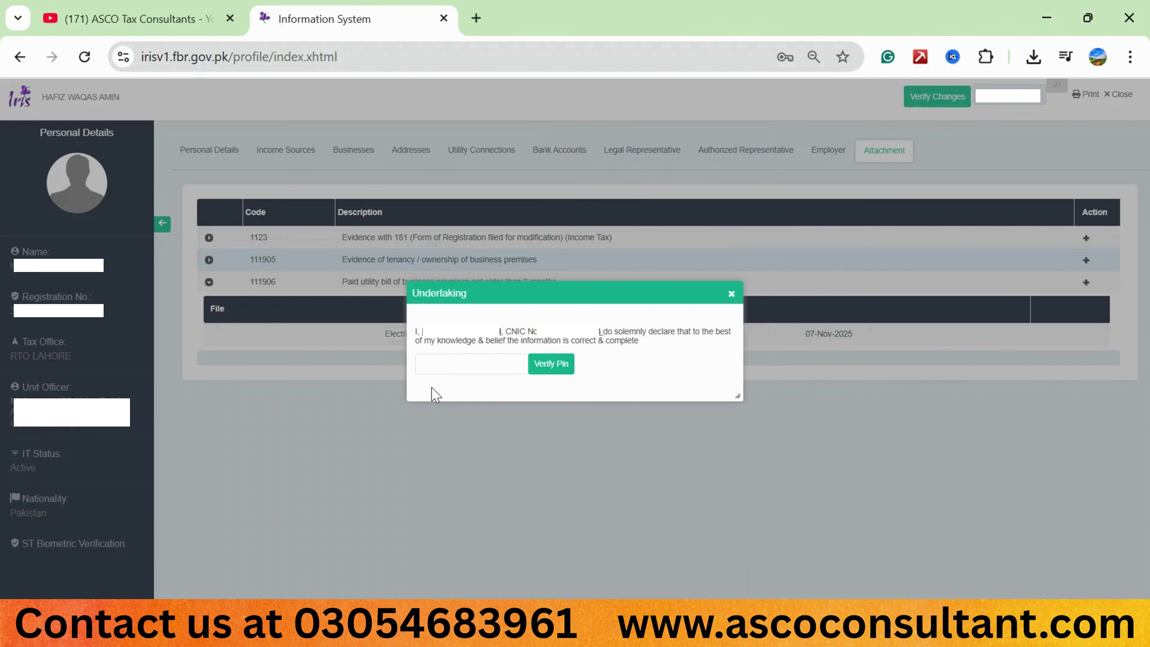
type("****")
left_click(551, 370)
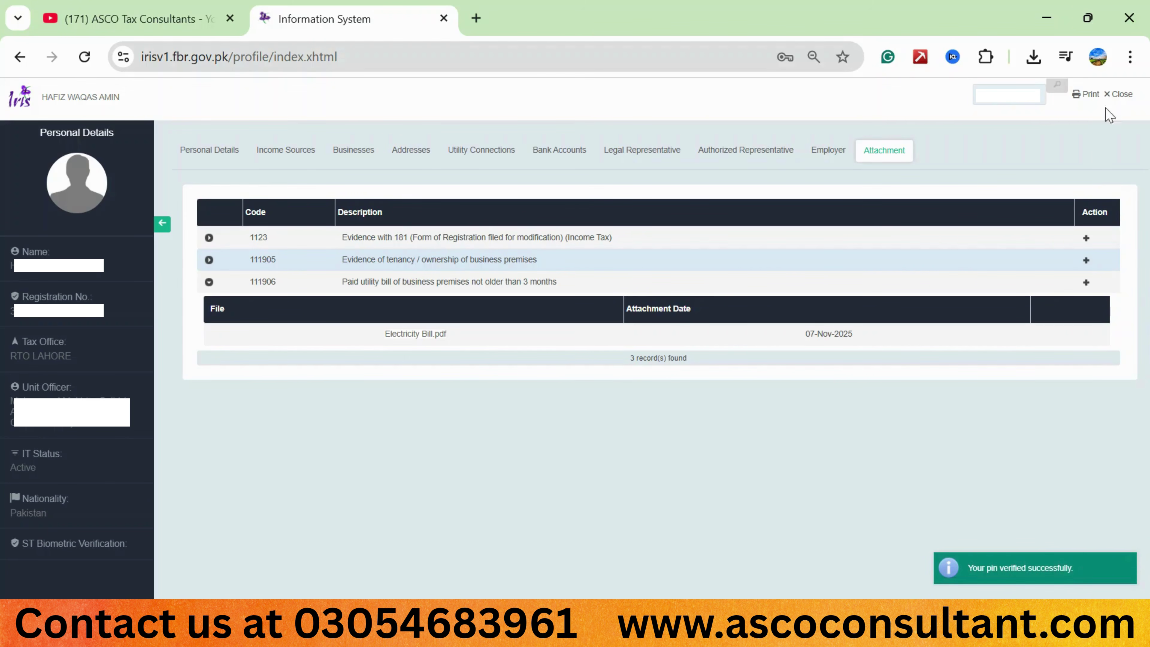
Close the profile form, then dismiss the Change Pin dialog from the account menu unchanged.
left_click(1114, 95)
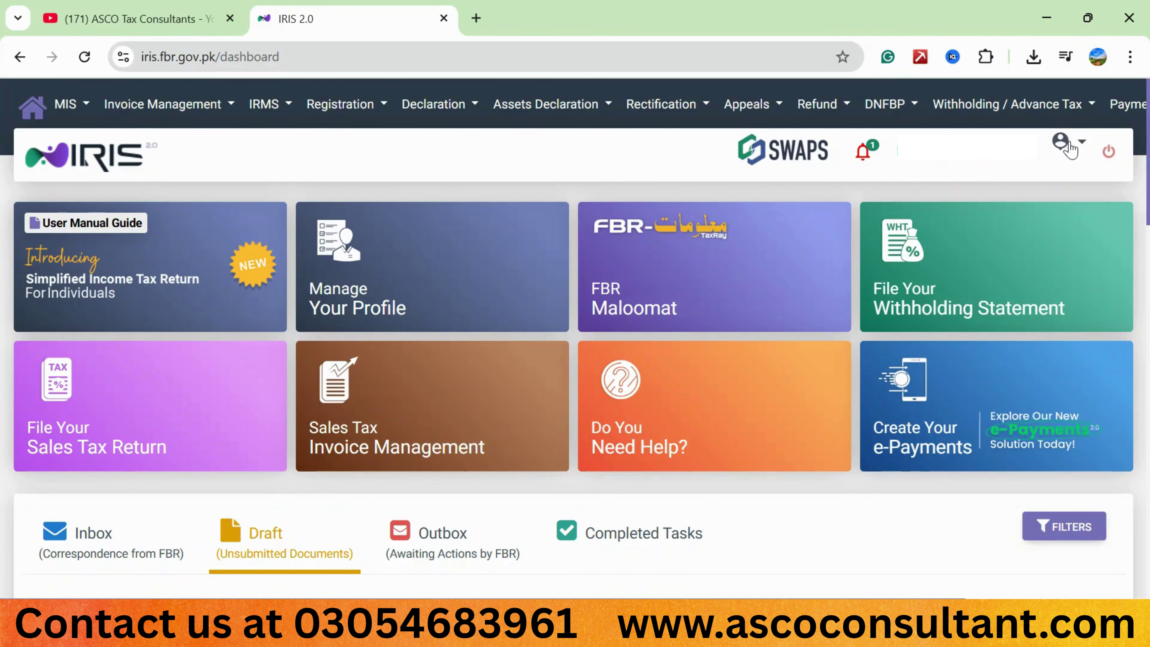
left_click(1083, 149)
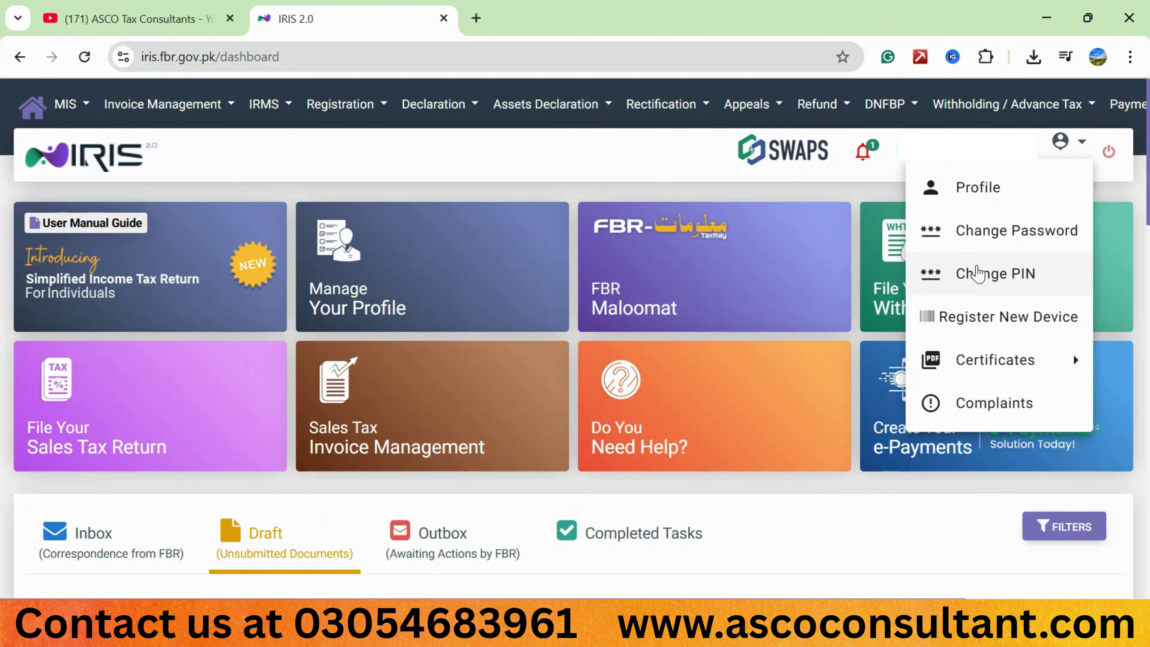
left_click(978, 273)
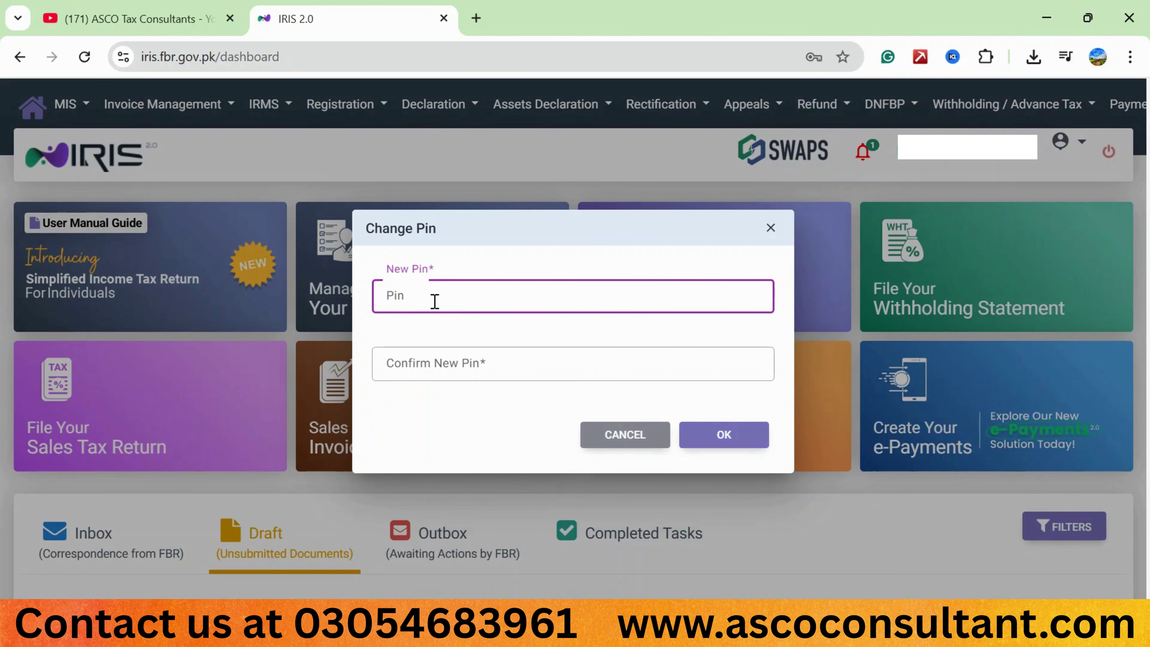
left_click(770, 228)
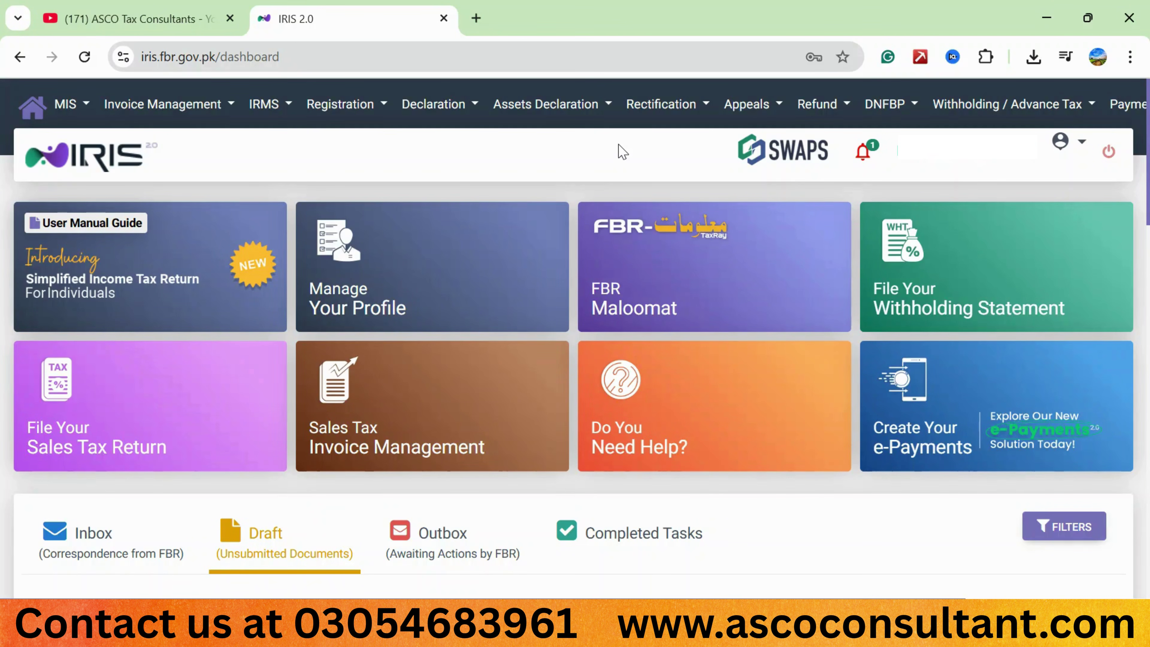
Log out of IRIS and scroll the login page down to Online Verifications.
left_click(1108, 153)
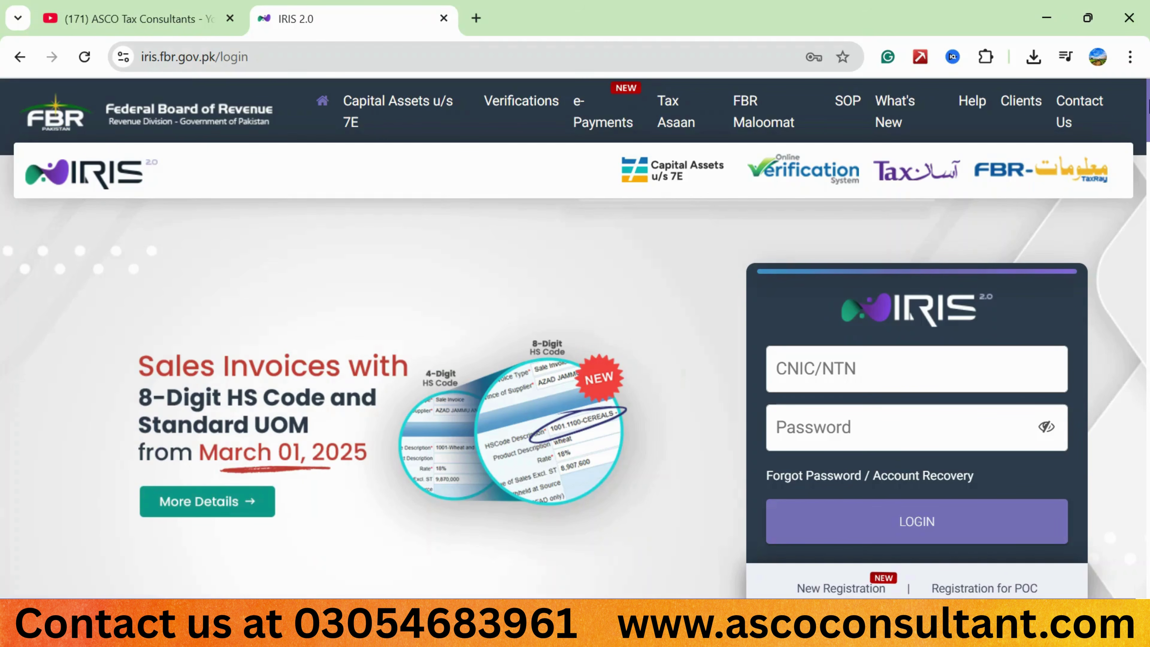
scroll(575, 338, "down", 1)
scroll(592, 339, "down", 4)
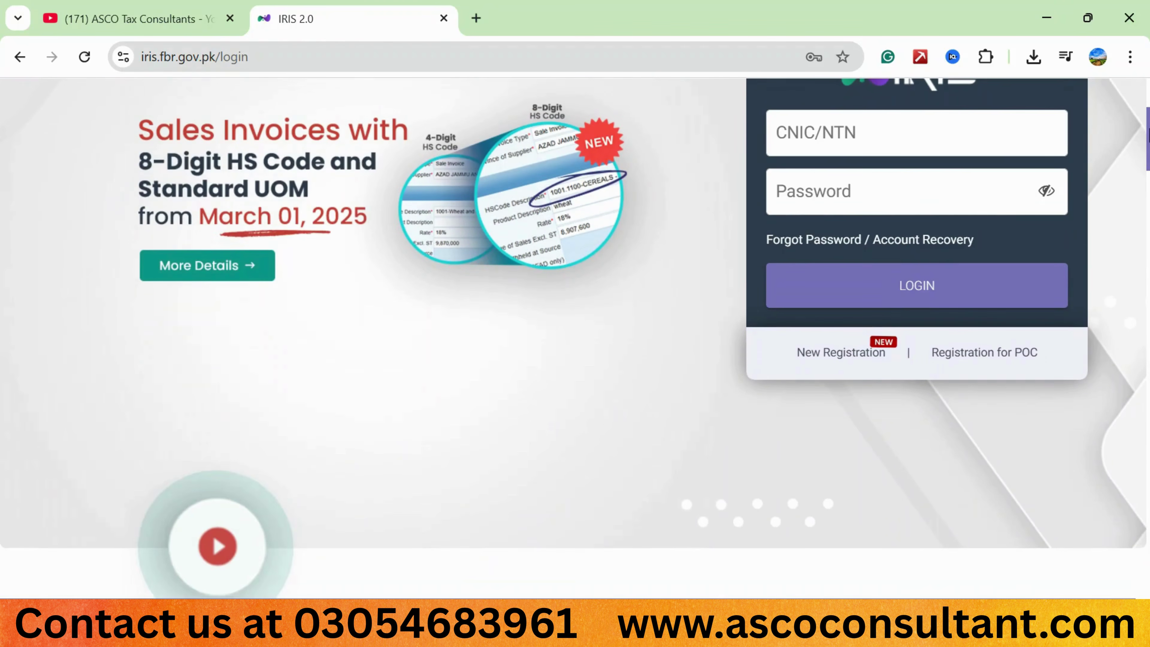
scroll(592, 338, "down", 7)
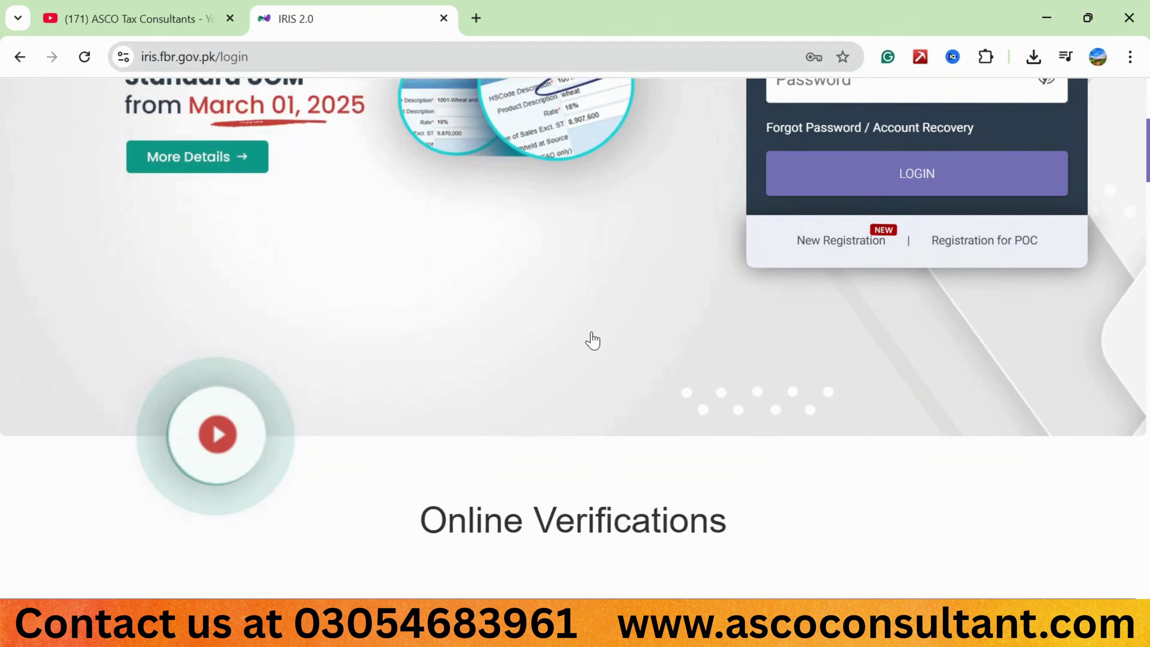
scroll(595, 338, "down", 4)
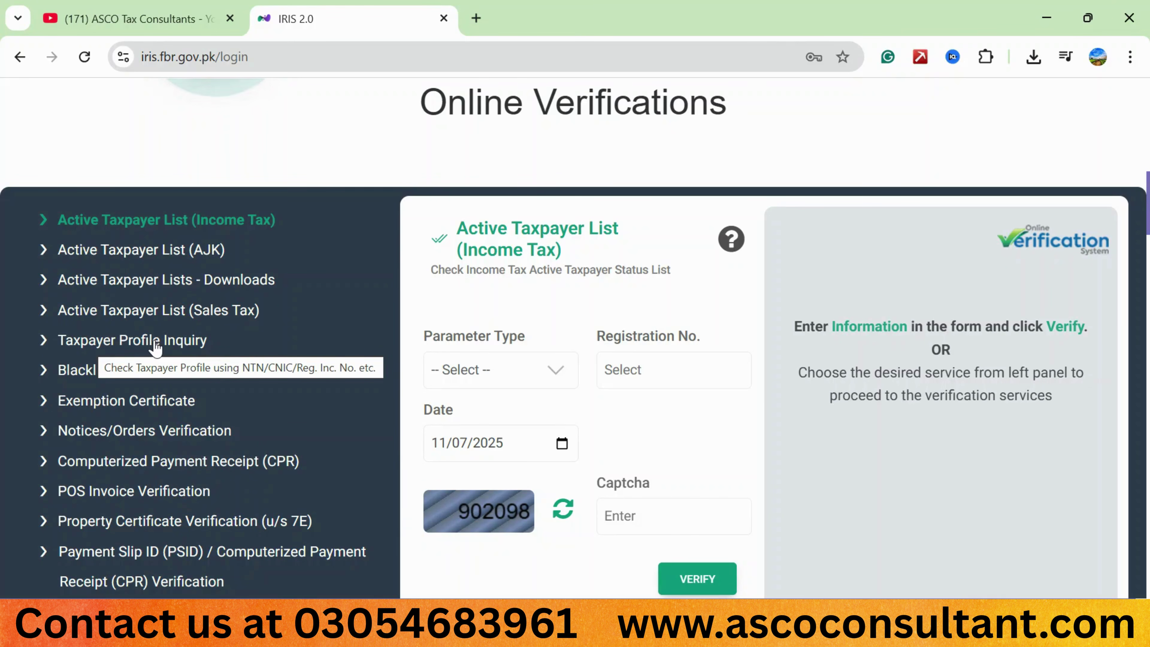
Select Taxpayer Profile Inquiry from the Online Verifications panel.
left_click(81, 340)
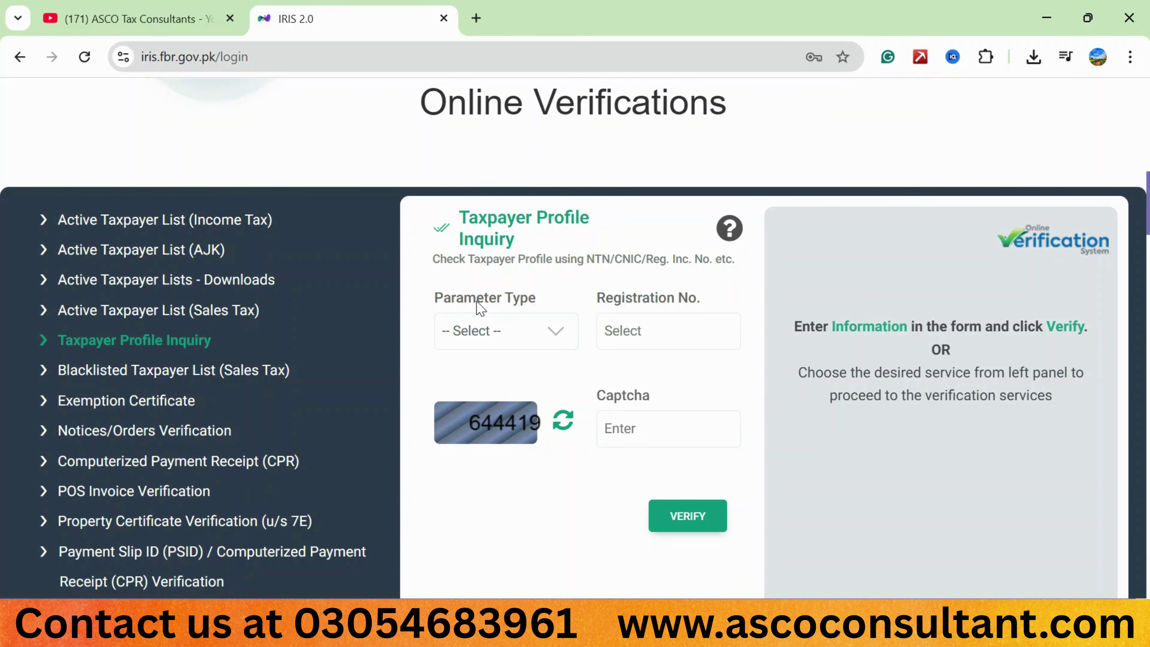
Set Parameter Type to CNIC, enter the captcha code, and run the verification.
left_click(557, 333)
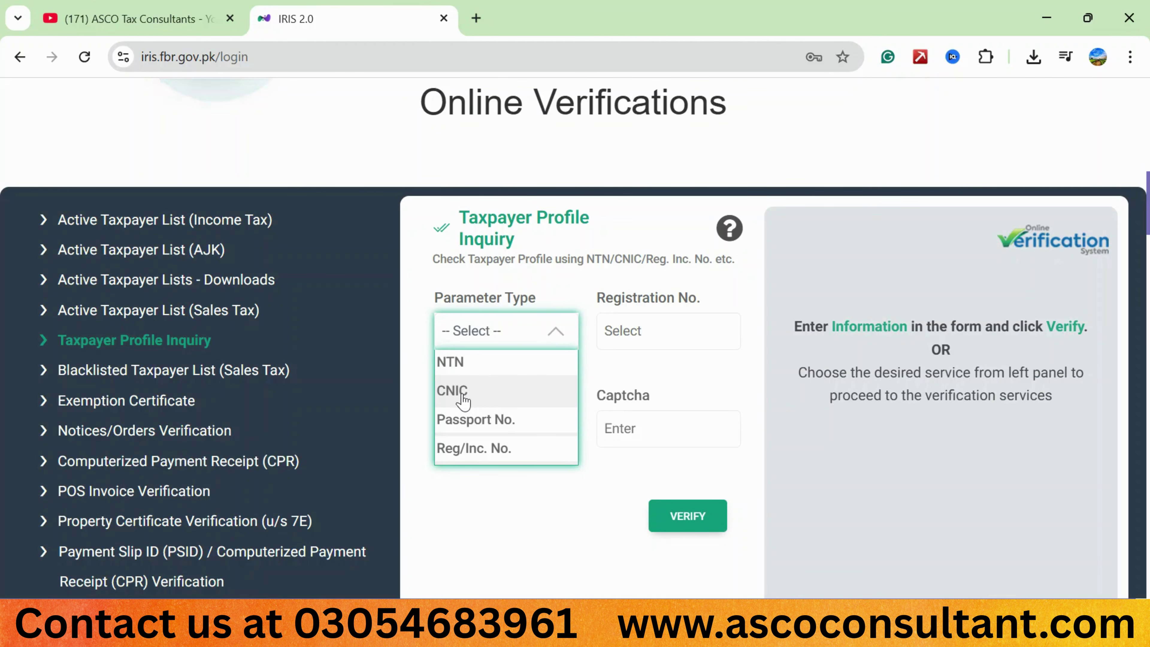
left_click(462, 398)
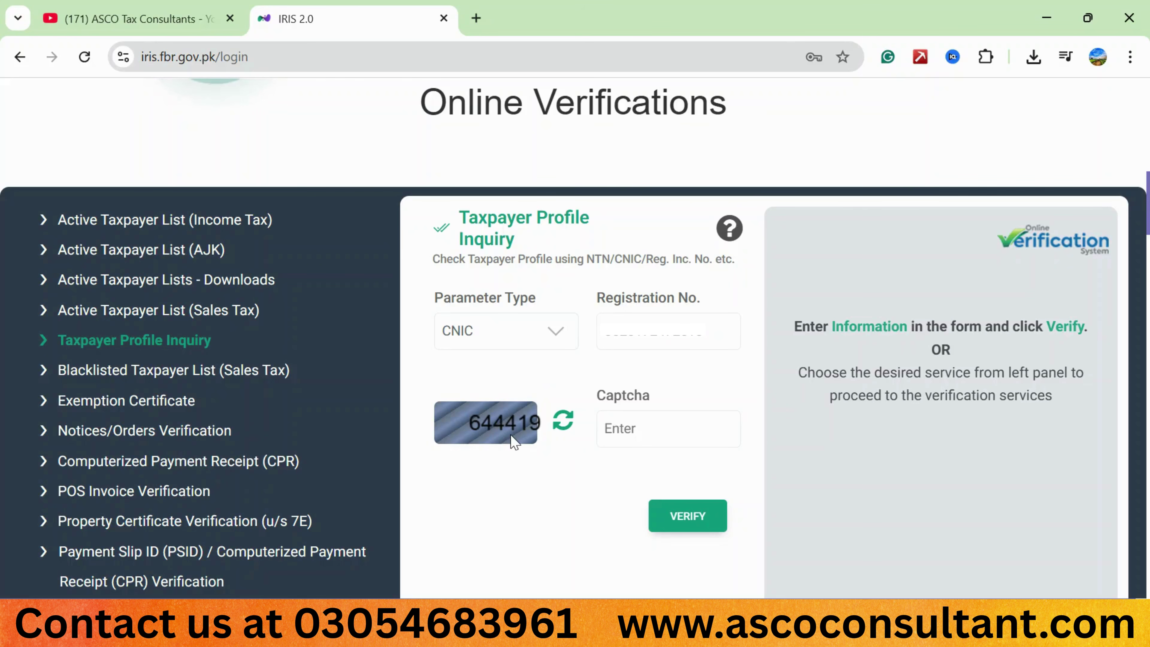
left_click(627, 434)
type("644419")
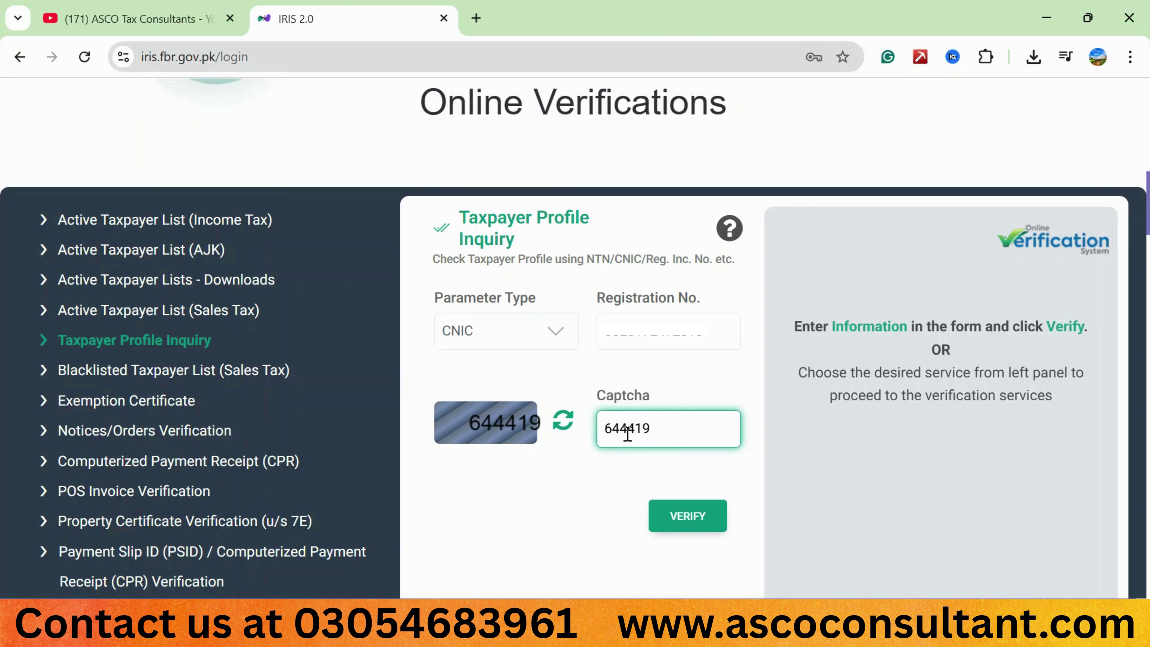
left_click(687, 519)
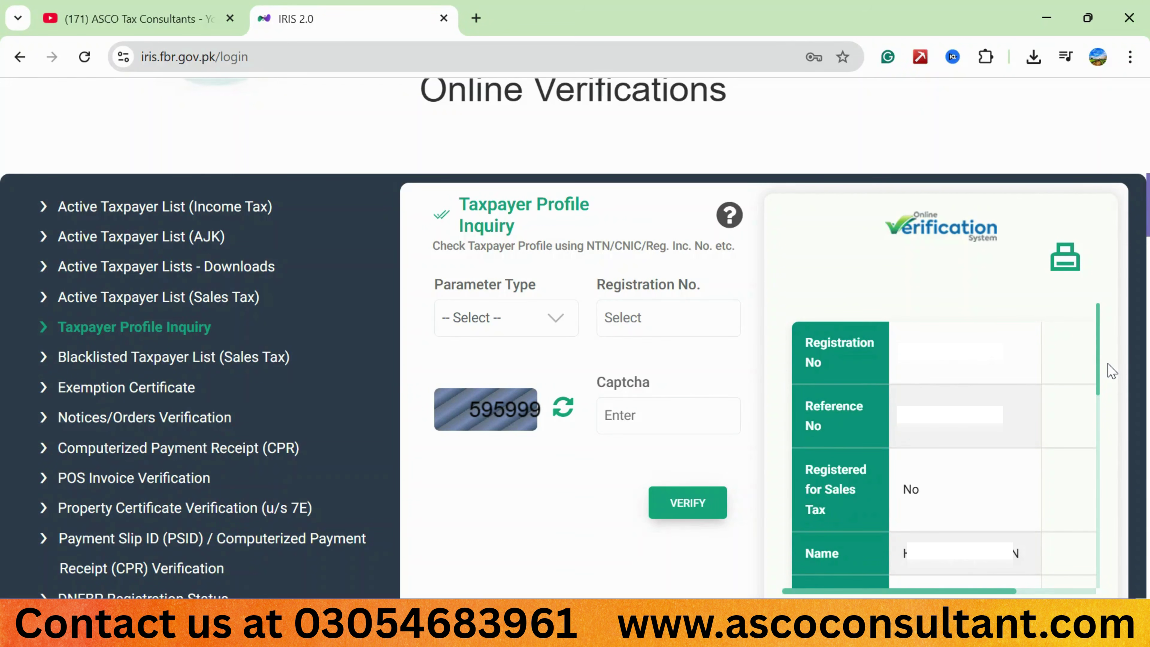
scroll(1109, 376, "down", 5)
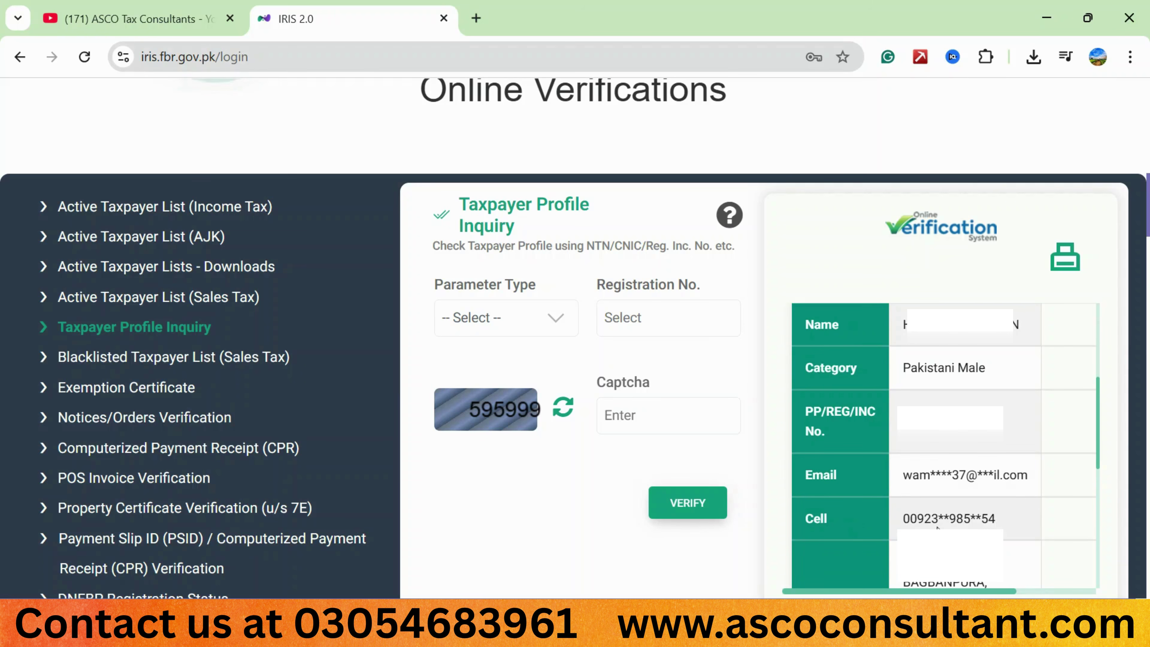
scroll(937, 515, "down", 4)
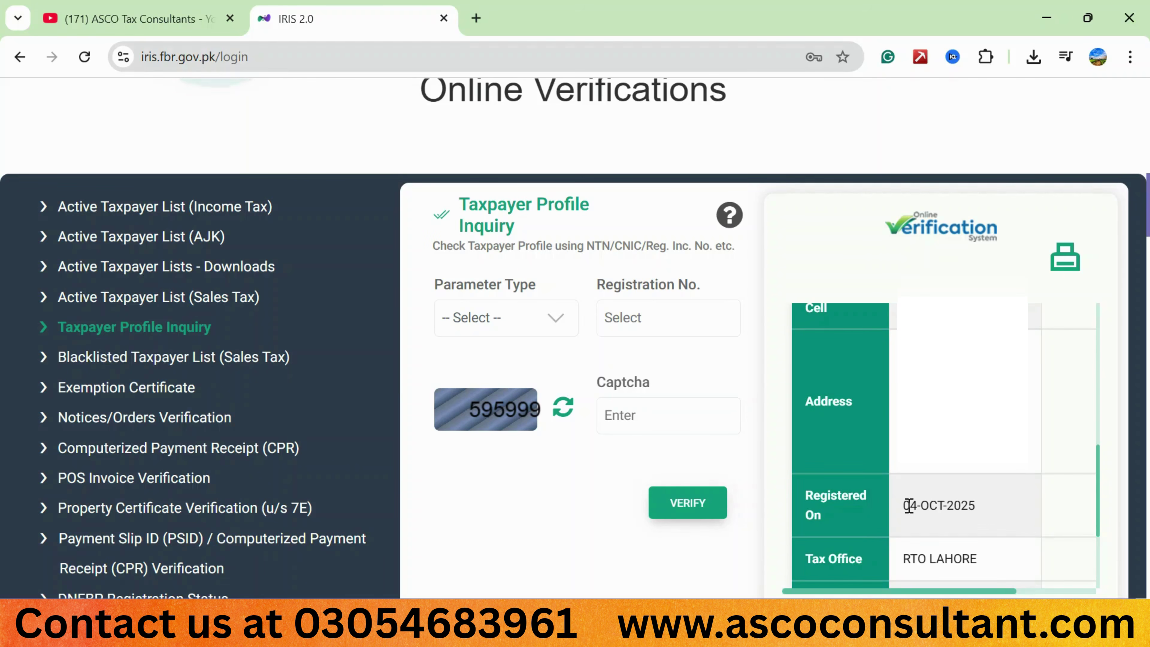
scroll(909, 505, "down", 3)
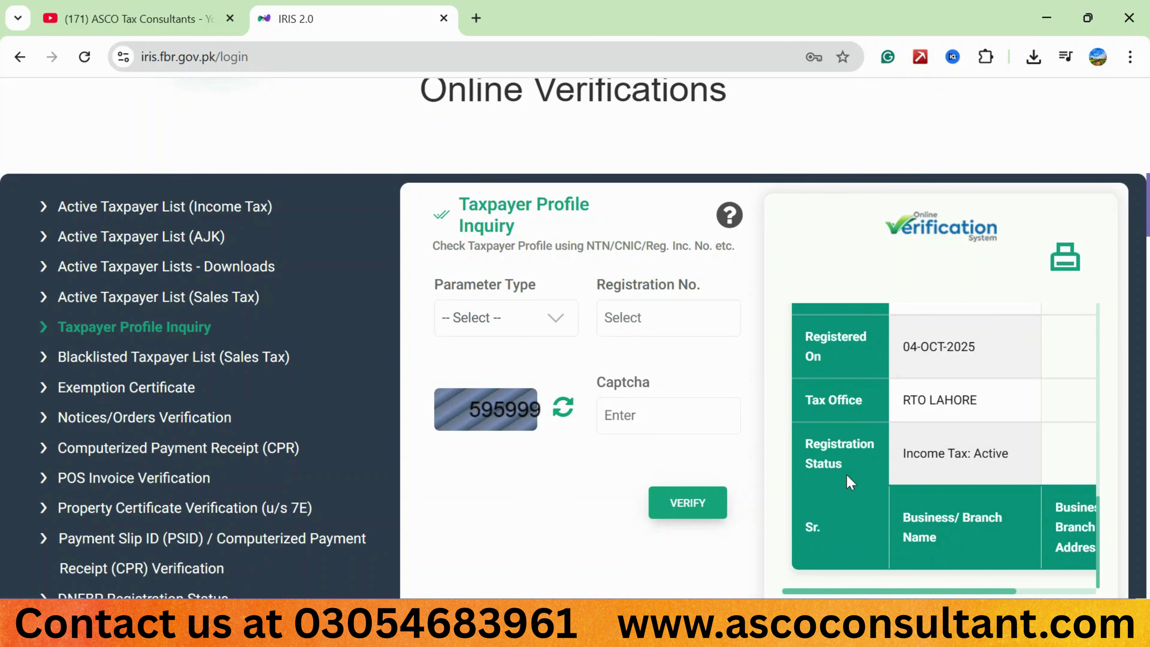
scroll(848, 481, "down", 1)
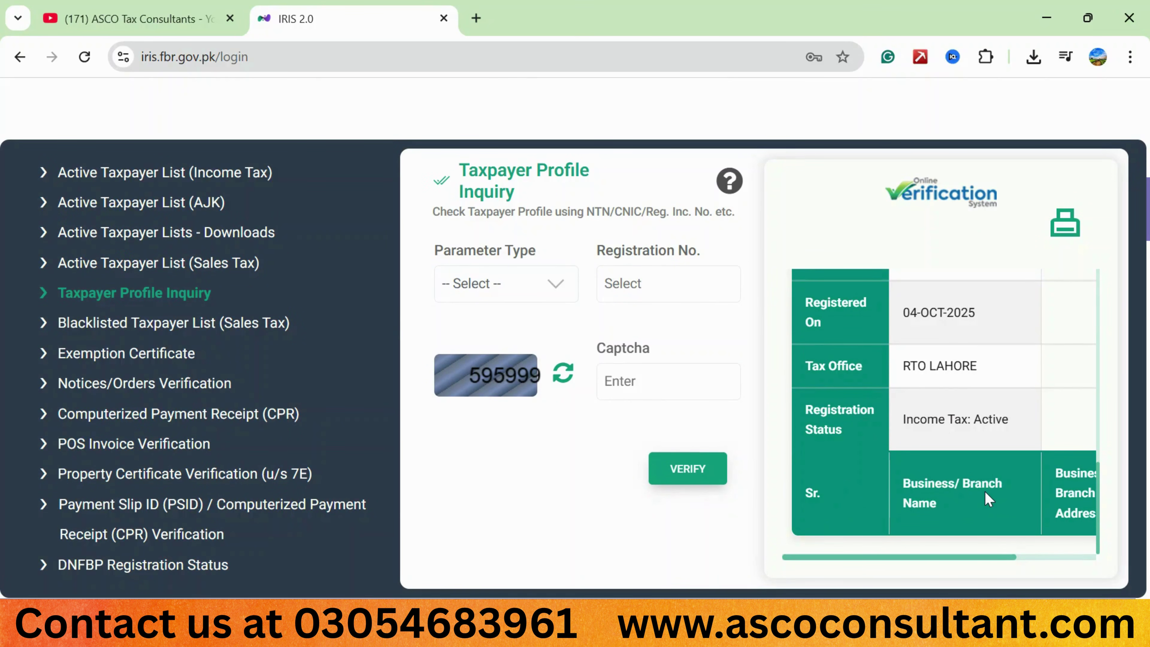
scroll(984, 491, "right", 2)
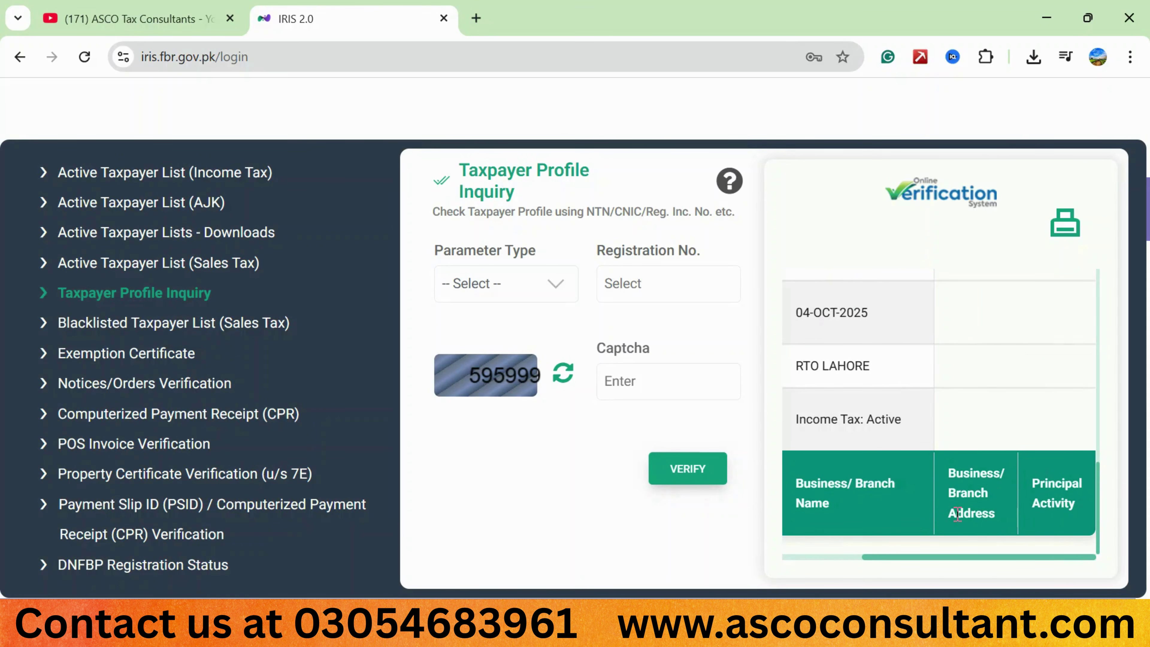
scroll(958, 514, "left", 2)
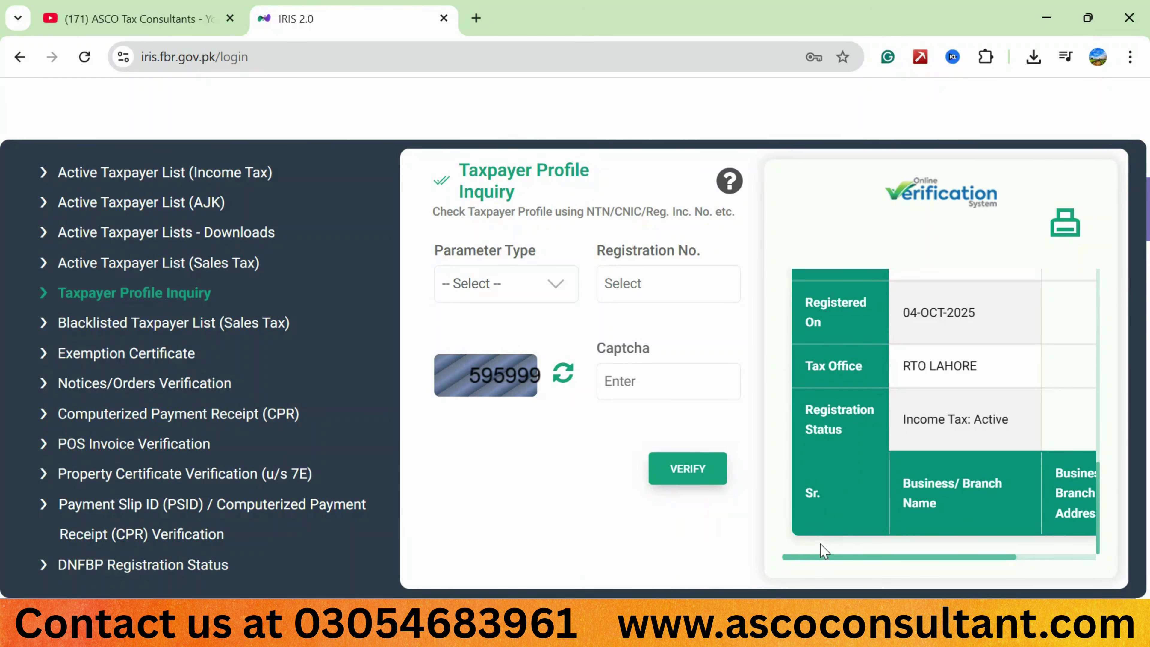
scroll(899, 514, "right", 2)
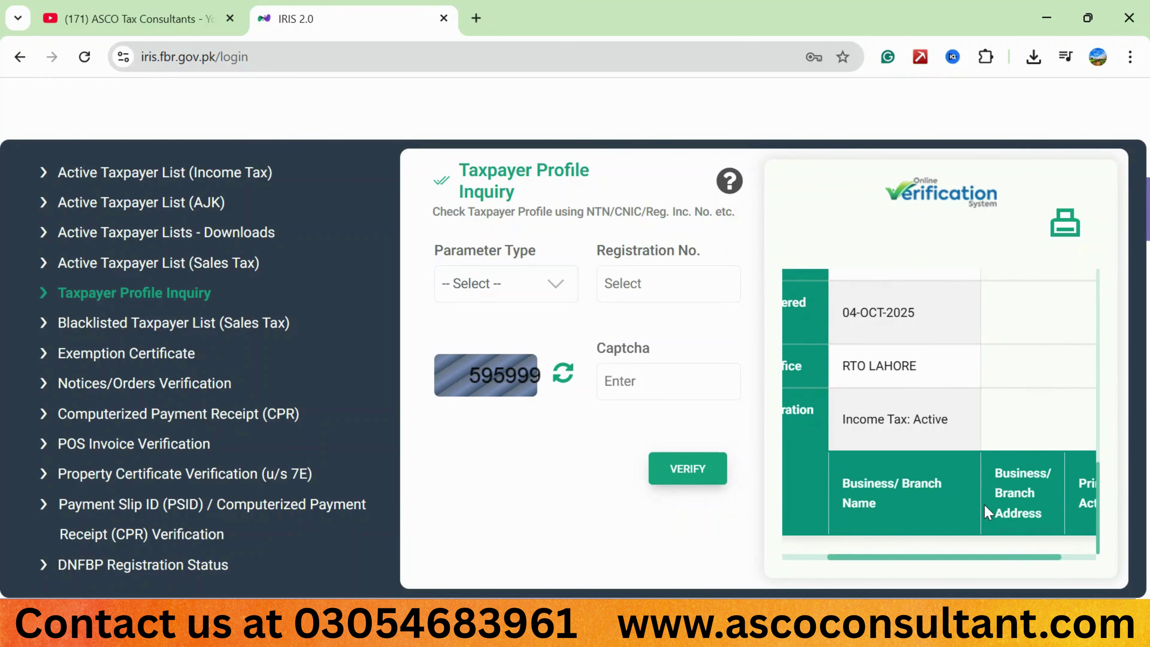
scroll(986, 505, "right", 2)
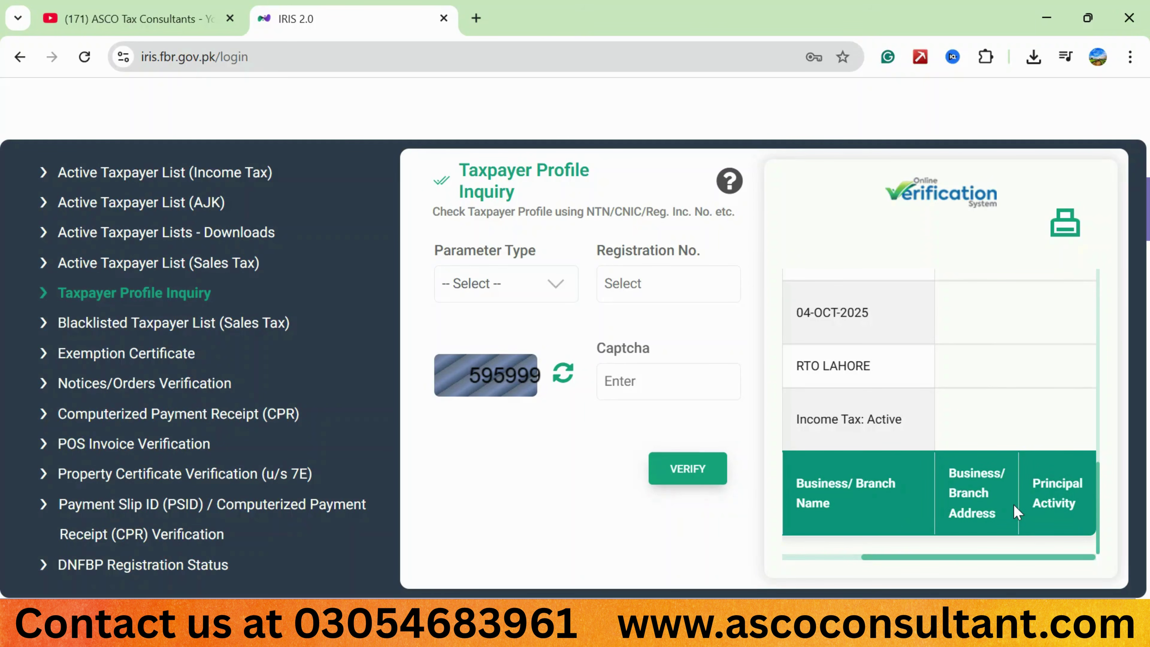
scroll(1013, 504, "left", 1)
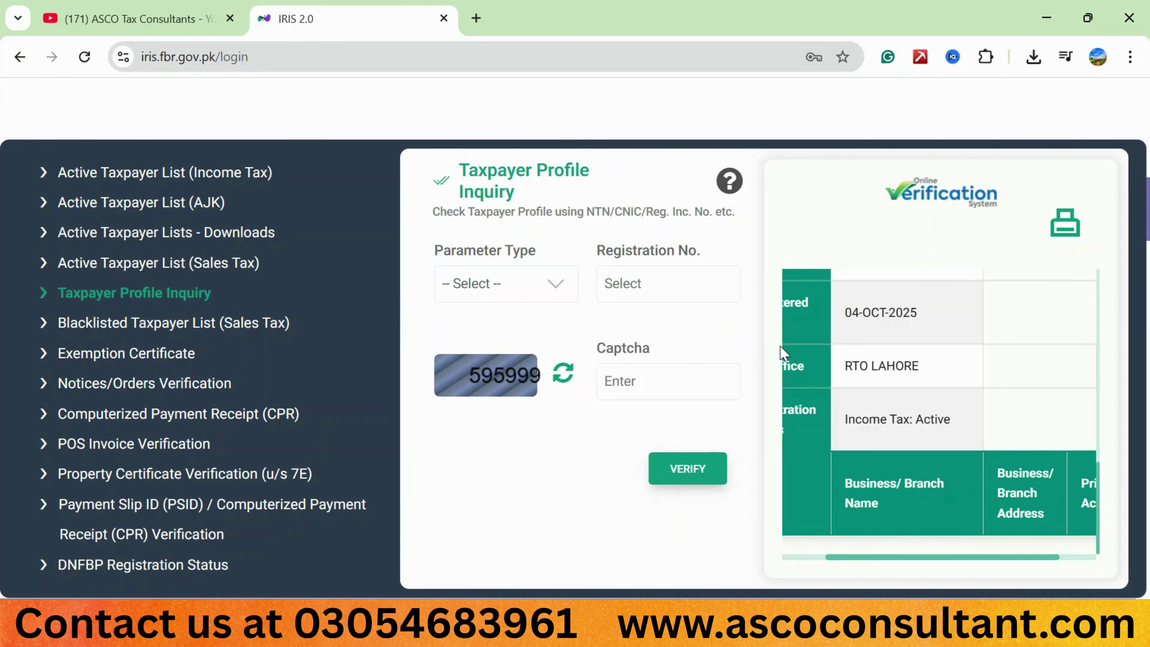
scroll(785, 394, "left", 2)
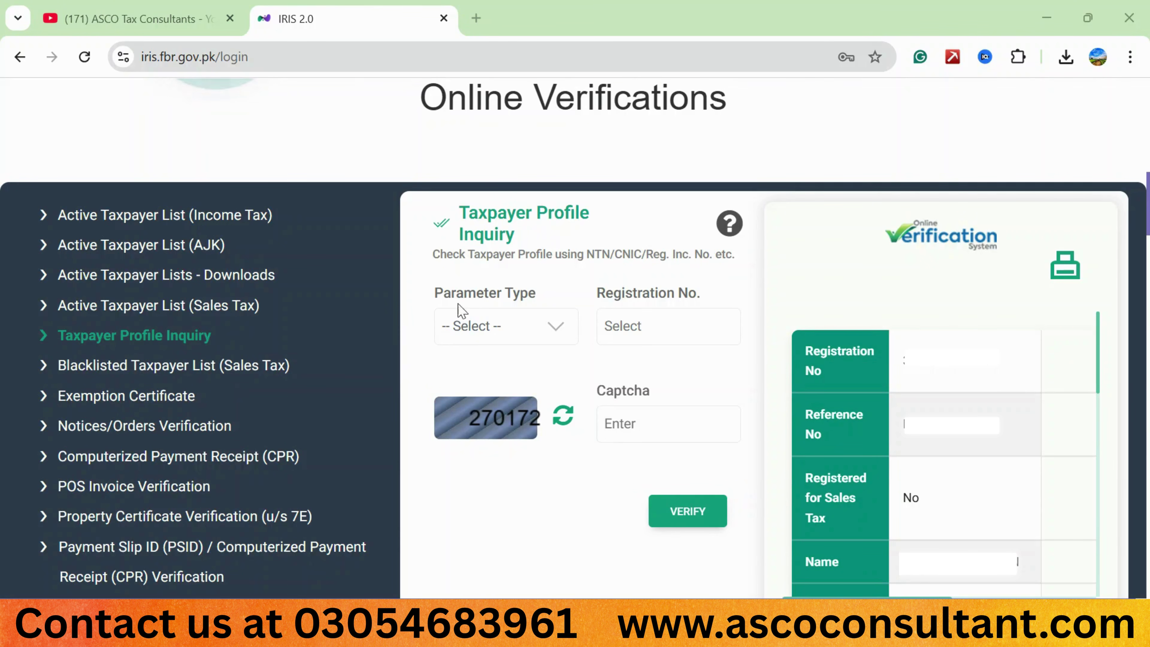
Re-run the inquiry with CNIC as parameter type, the taxpayer's CNIC, and a new captcha code.
left_click(556, 327)
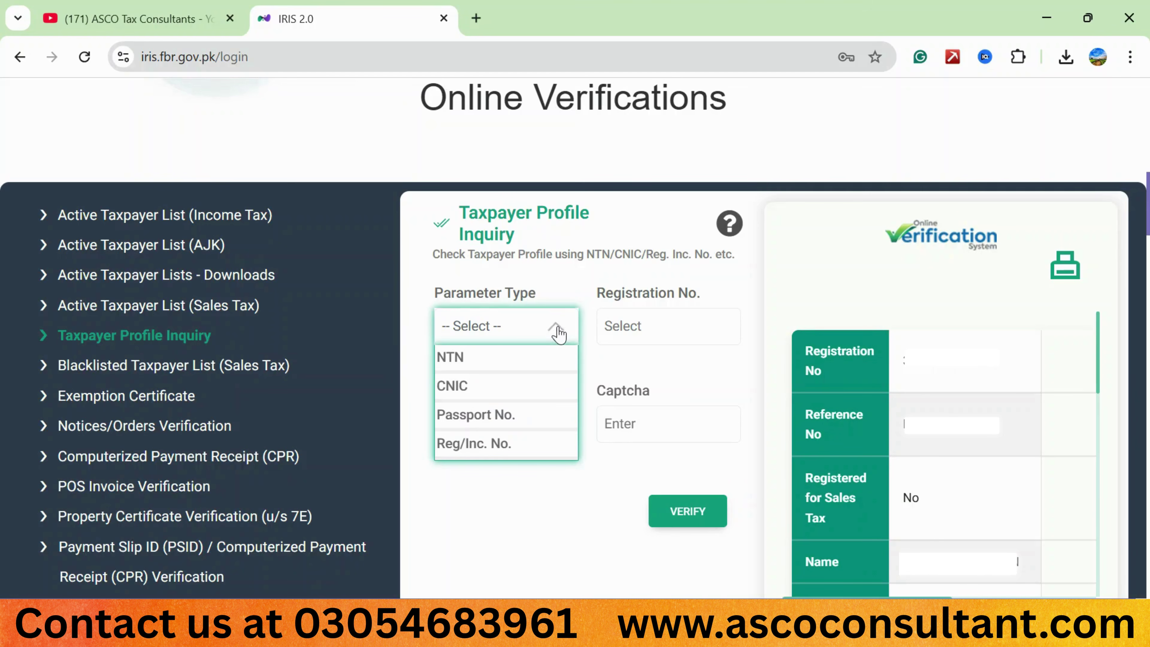
left_click(475, 397)
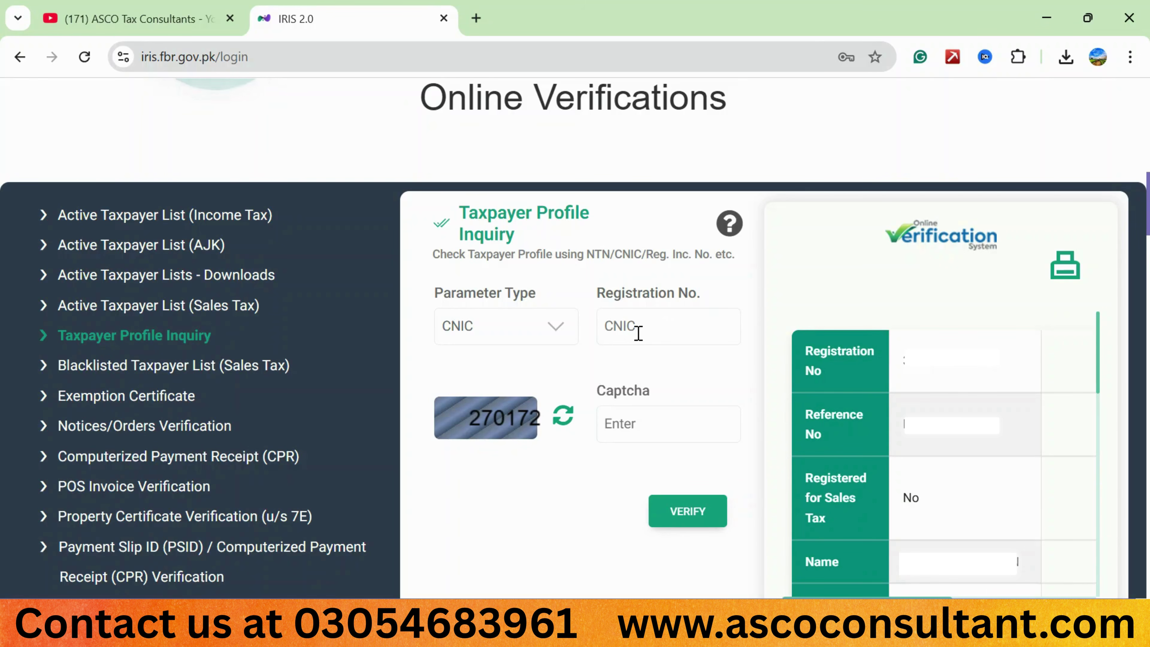
left_click(638, 334)
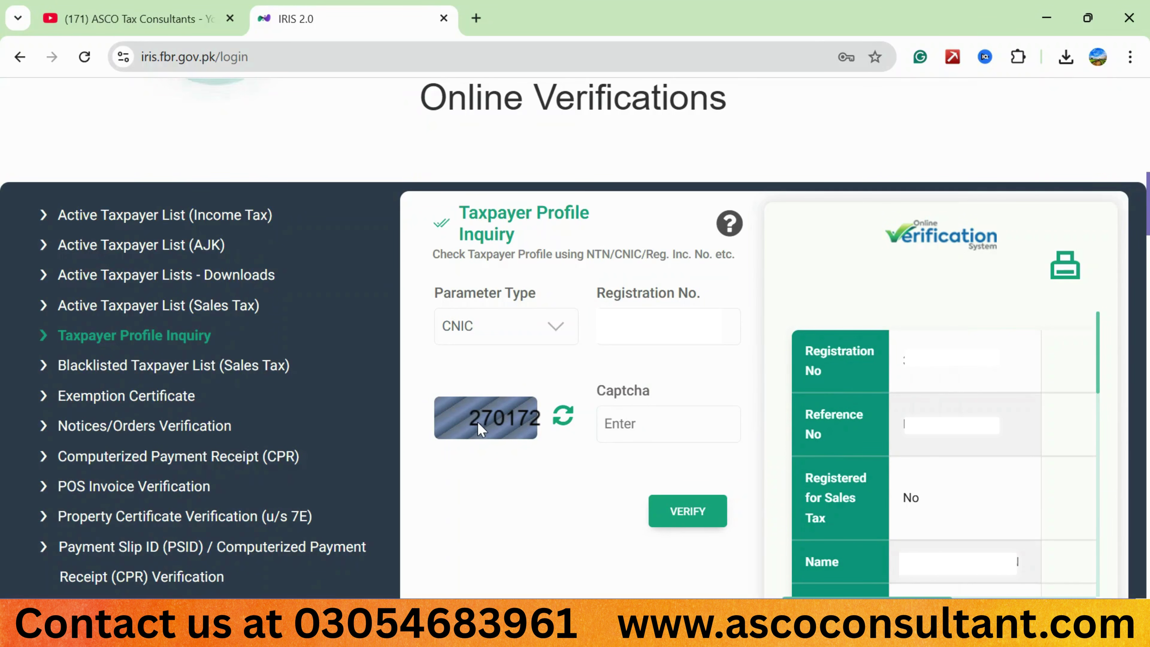
left_click(659, 427)
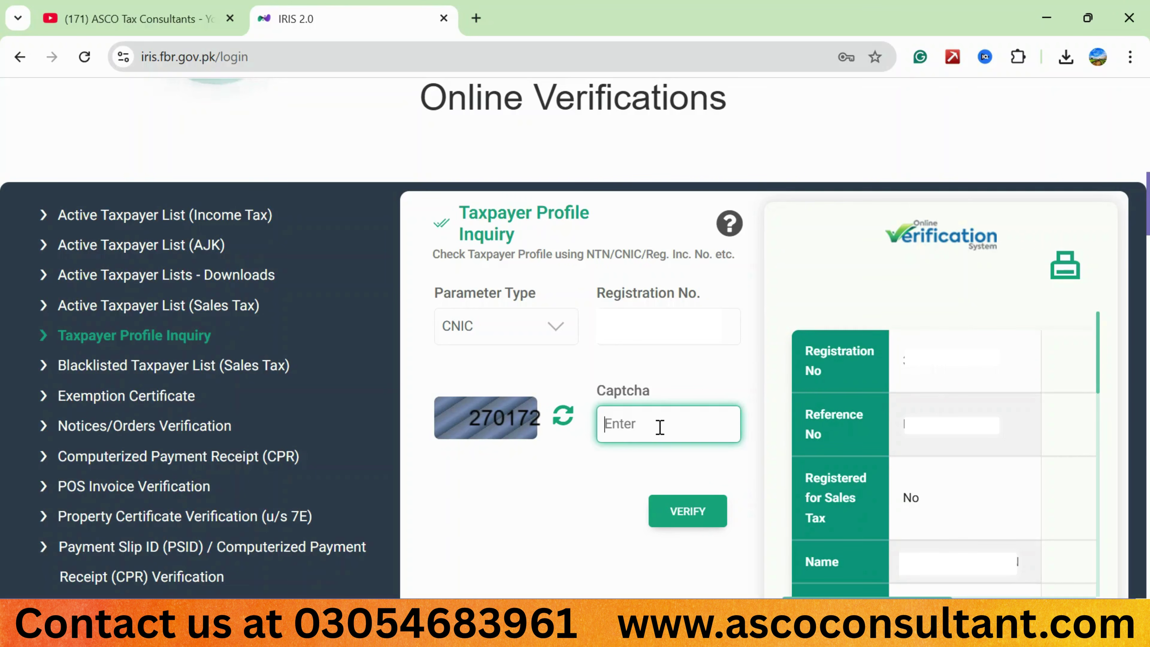
type("270172")
left_click(696, 524)
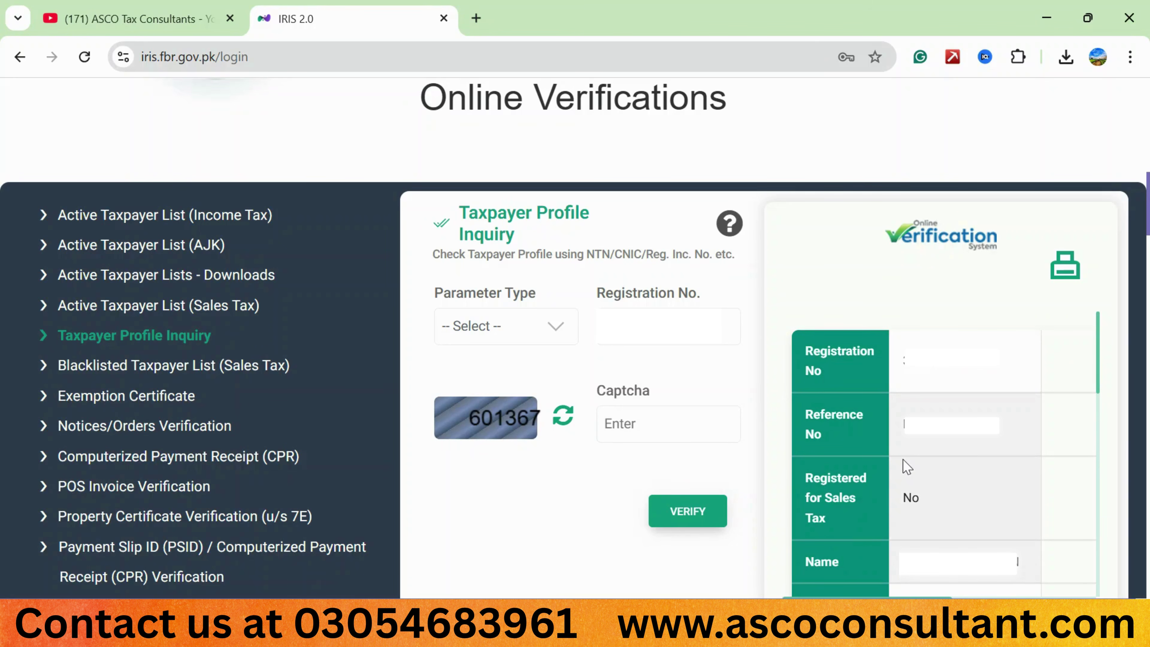
Scroll the result table down and right to show Income Tax: Active and principal activity 890169-General Order Suppliers.
scroll(906, 466, "down", 3)
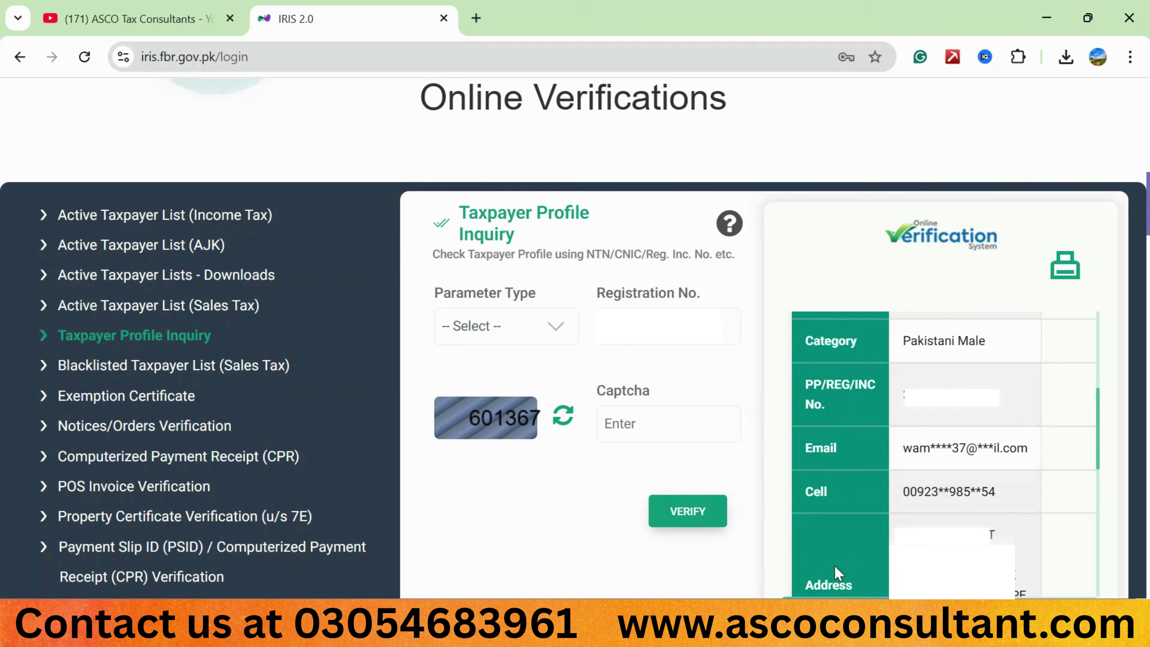
scroll(834, 565, "down", 5)
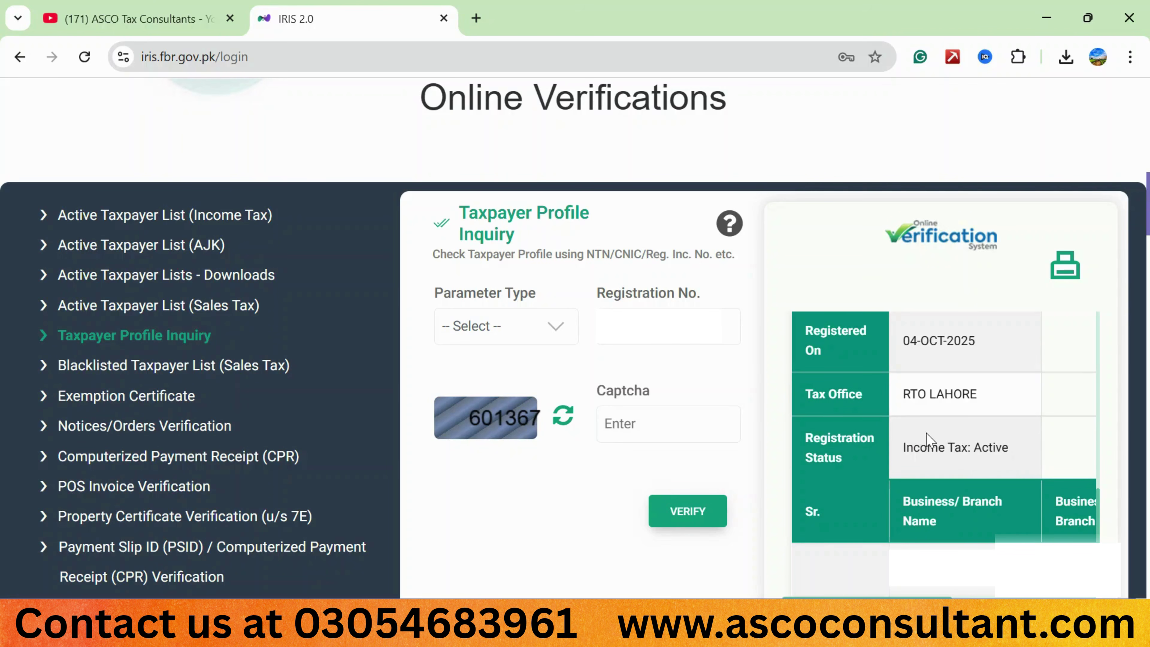
scroll(925, 440, "down", 2)
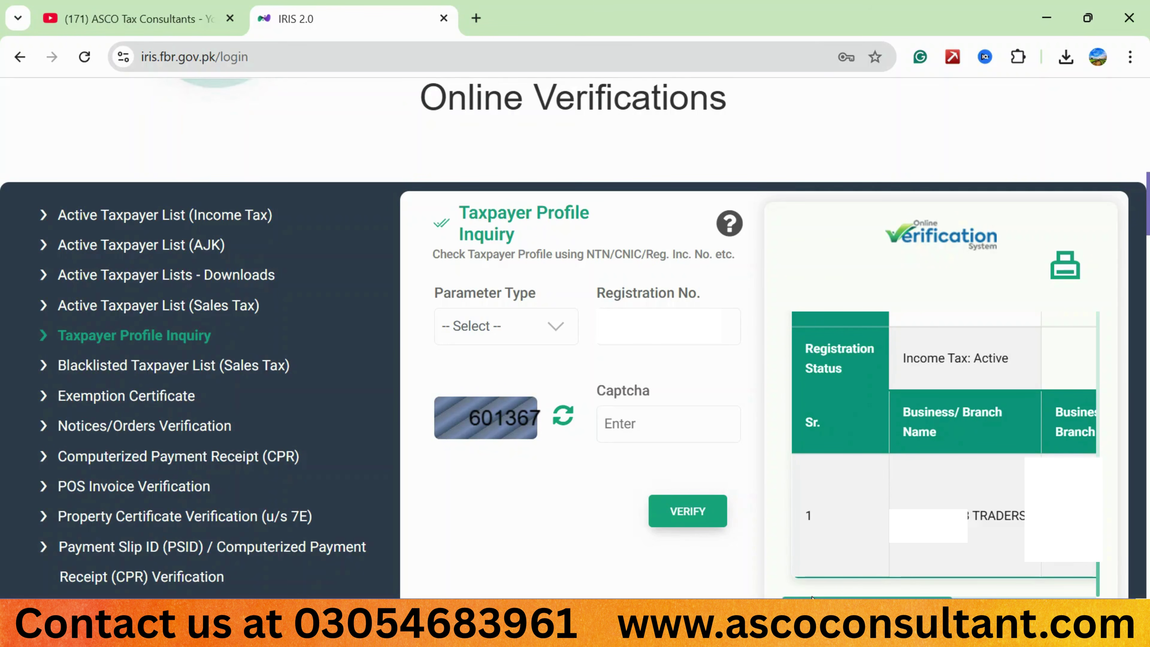
left_click_drag(811, 597, 890, 597)
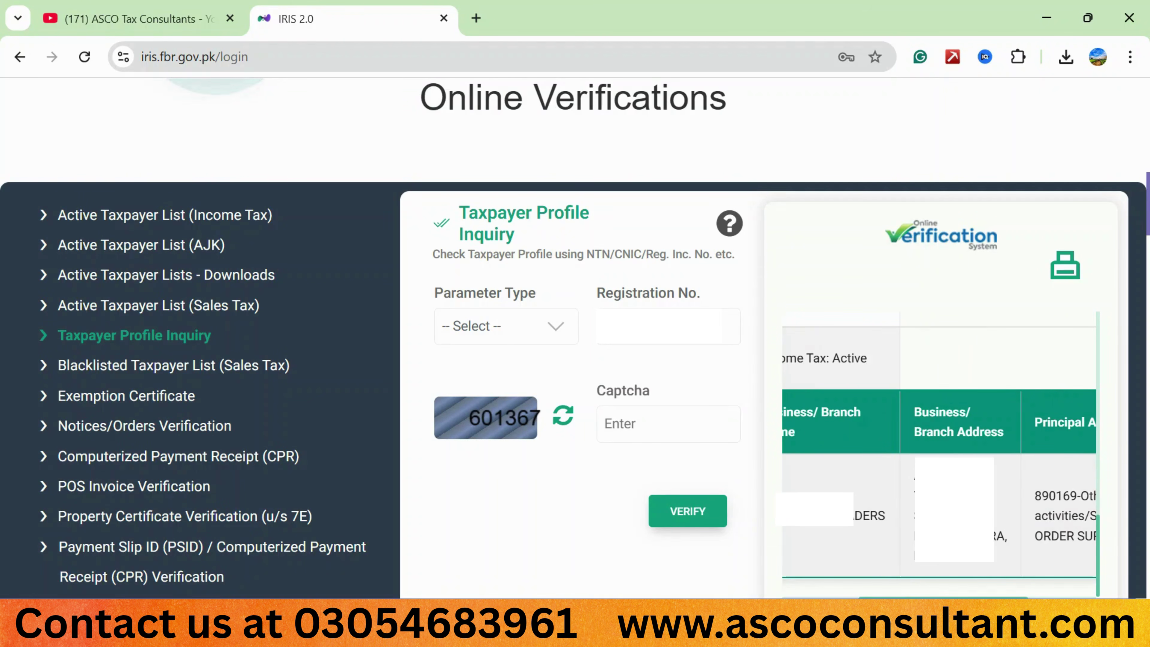
scroll(827, 441, "right", 3)
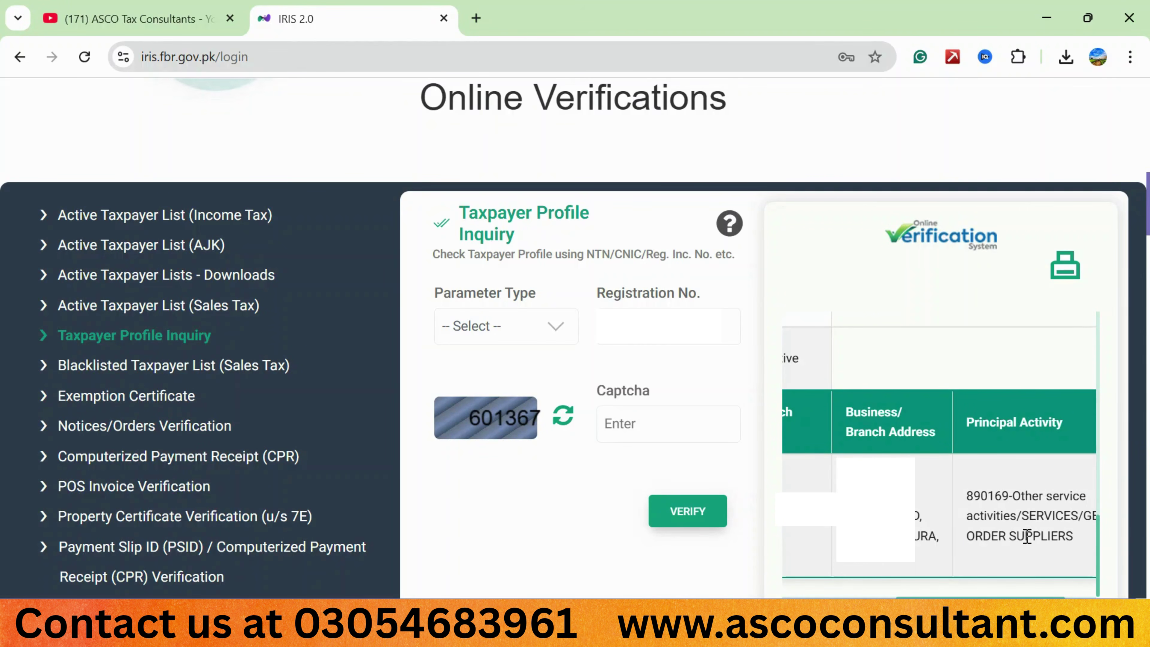
scroll(1026, 536, "right", 2)
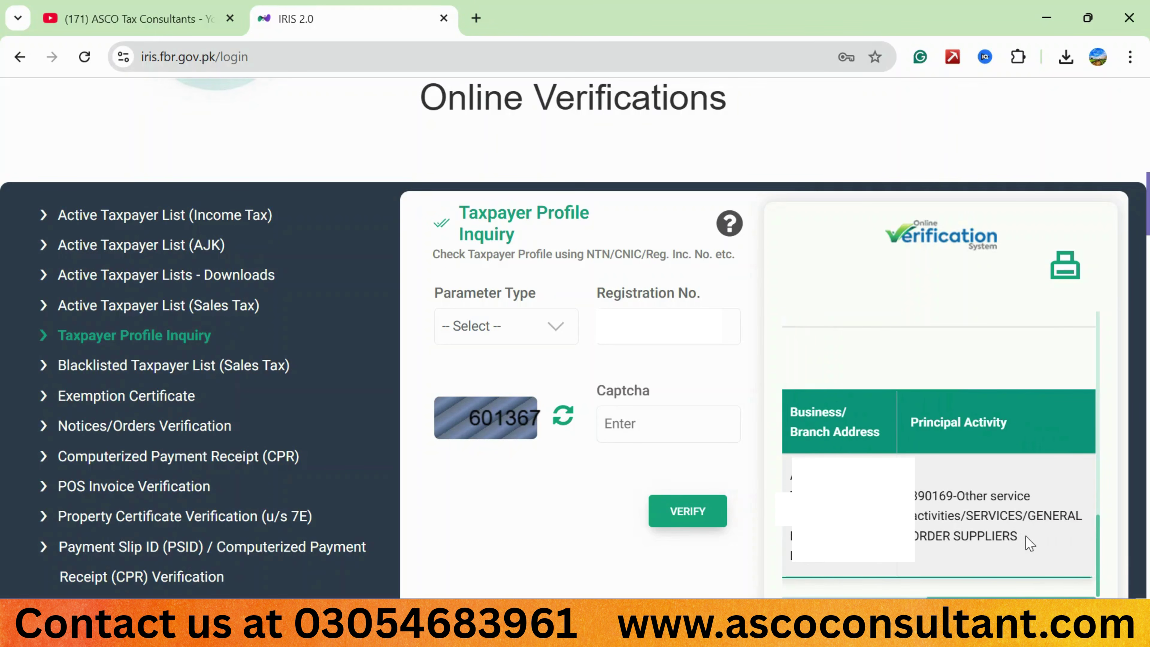